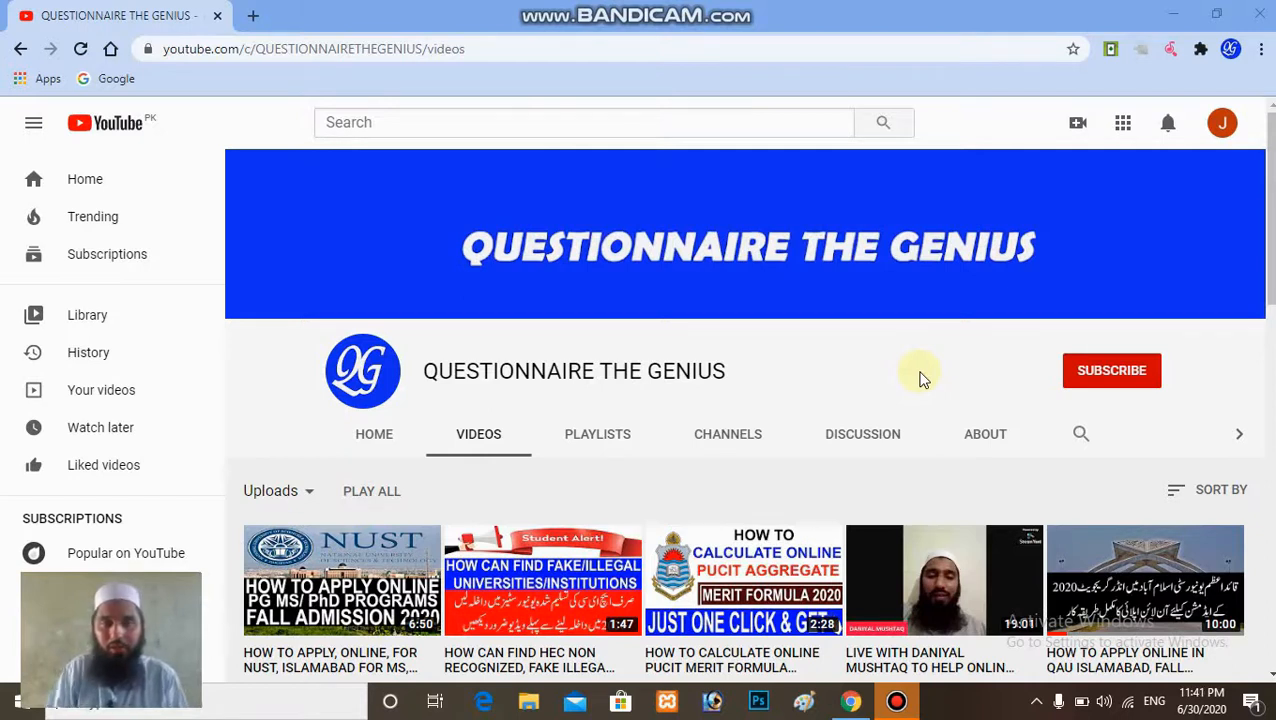
Subscribe to the QUESTIONNAIRE THE GENIUS channel and set its notifications to All.
click(1113, 385)
click(1141, 374)
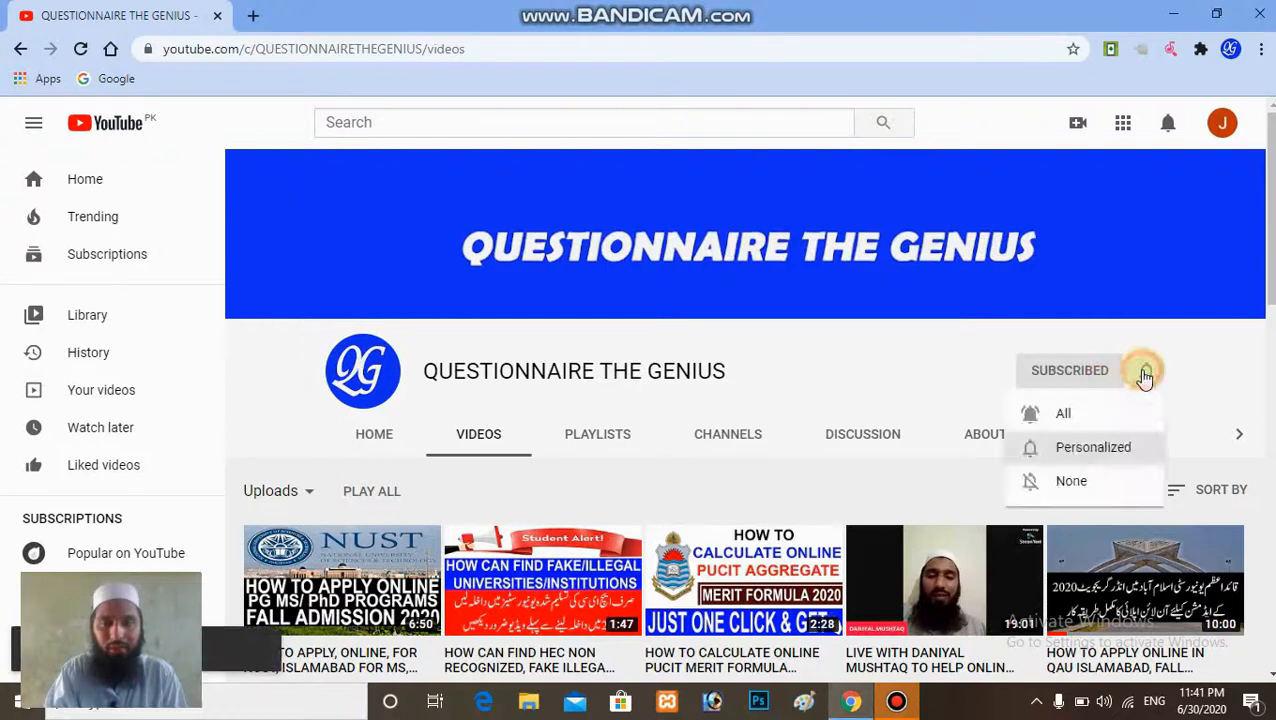
click(1078, 414)
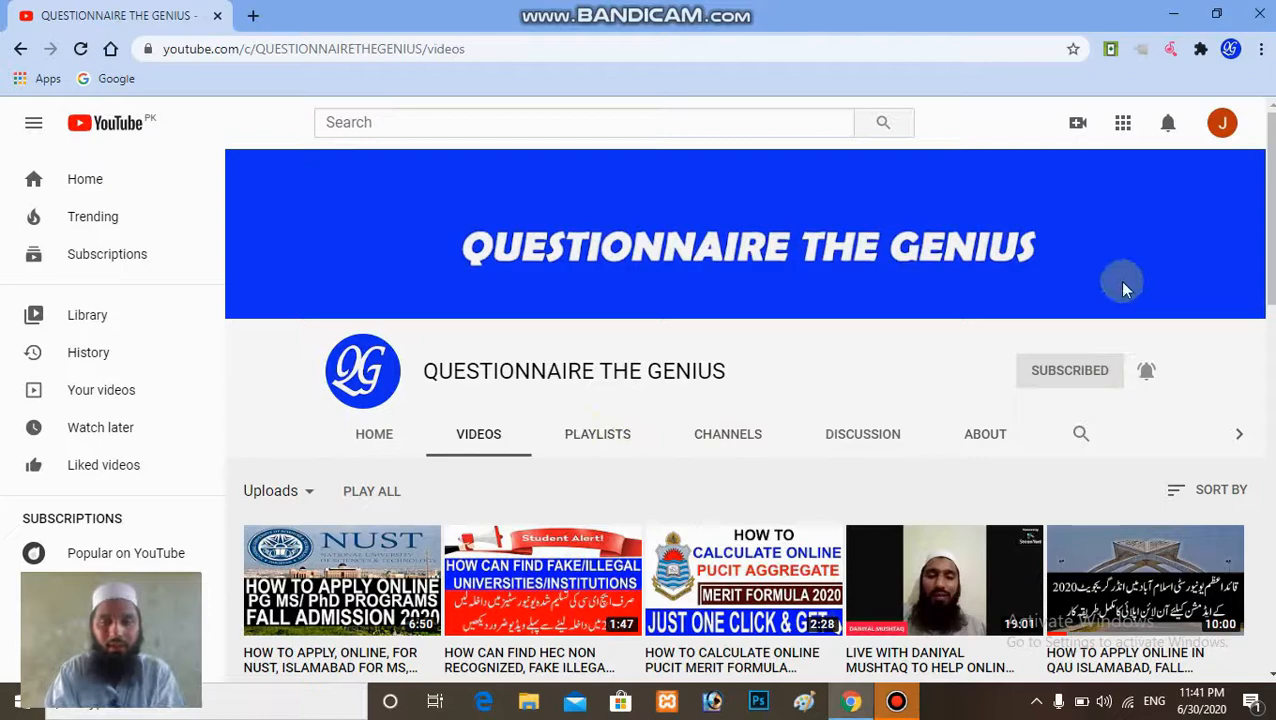
Look through the channel's uploaded videos and view its created playlists.
scroll(747, 400, down, 3)
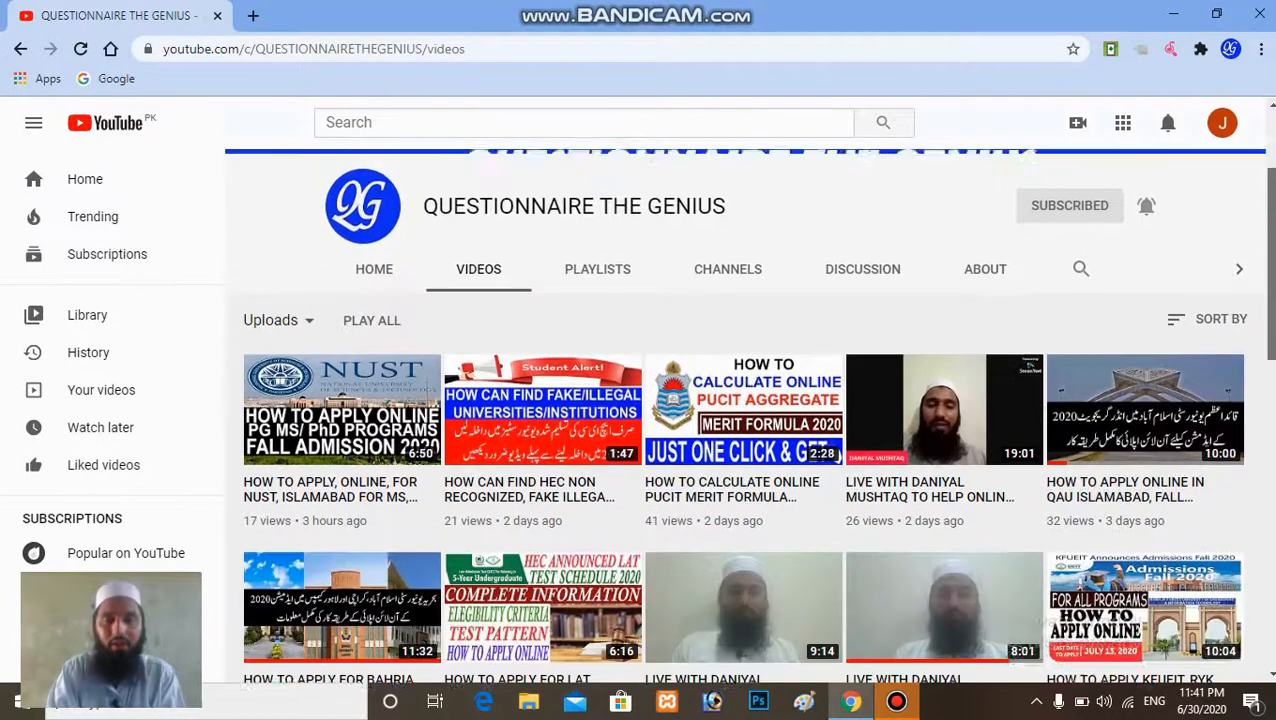
scroll(747, 400, down, 5)
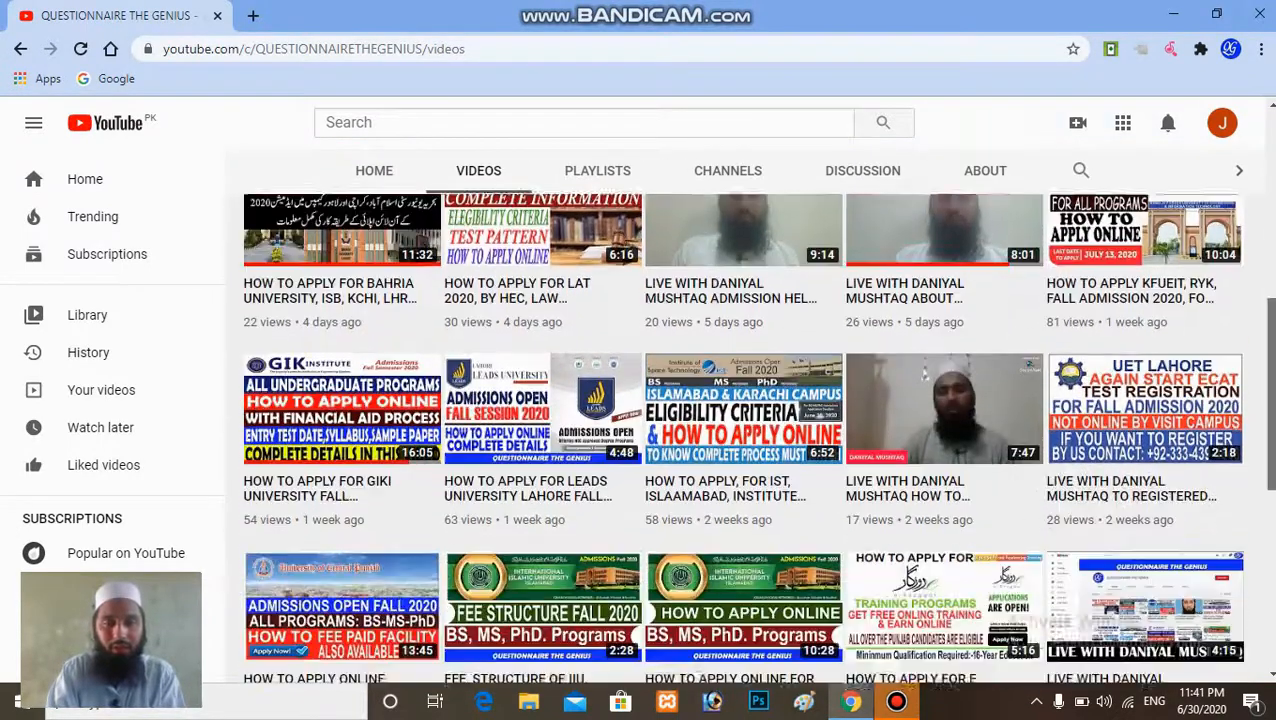
scroll(478, 215, up, 8)
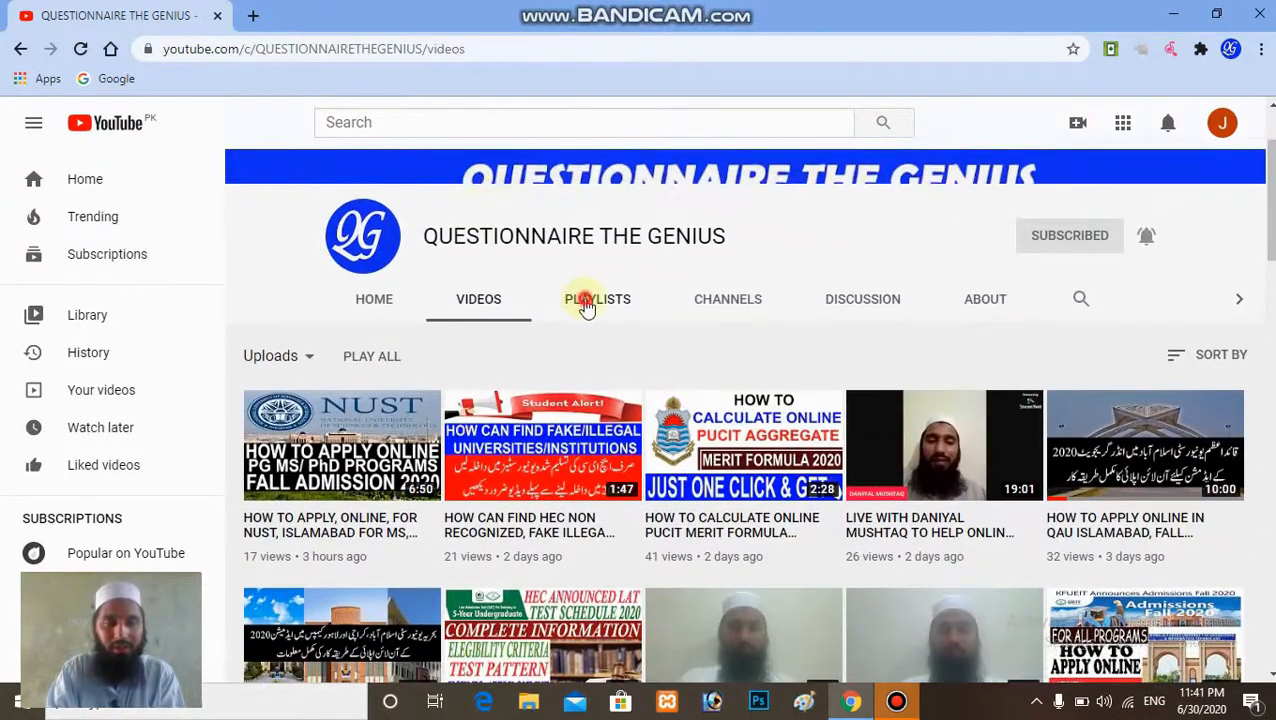
click(587, 306)
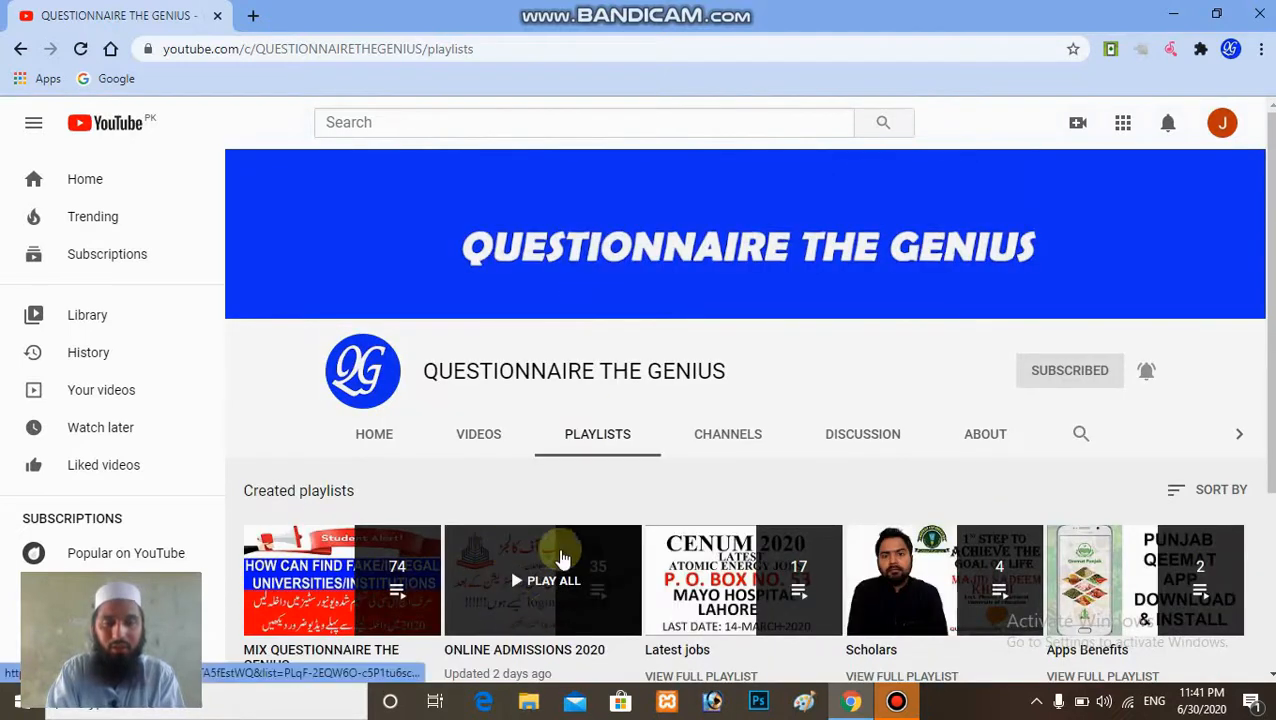
Search Google for "nust" in a new browser tab and open the National University of Sciences and Technology website.
click(250, 18)
click(101, 81)
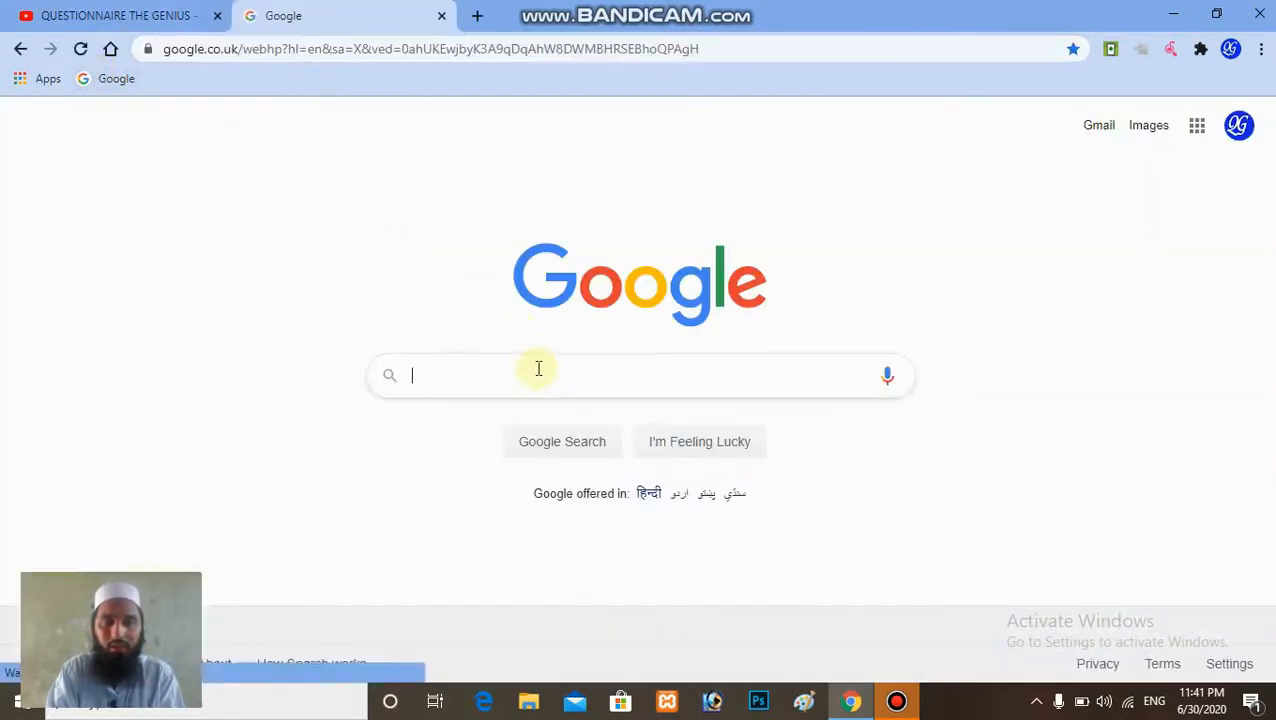
click(538, 369)
text(nus)
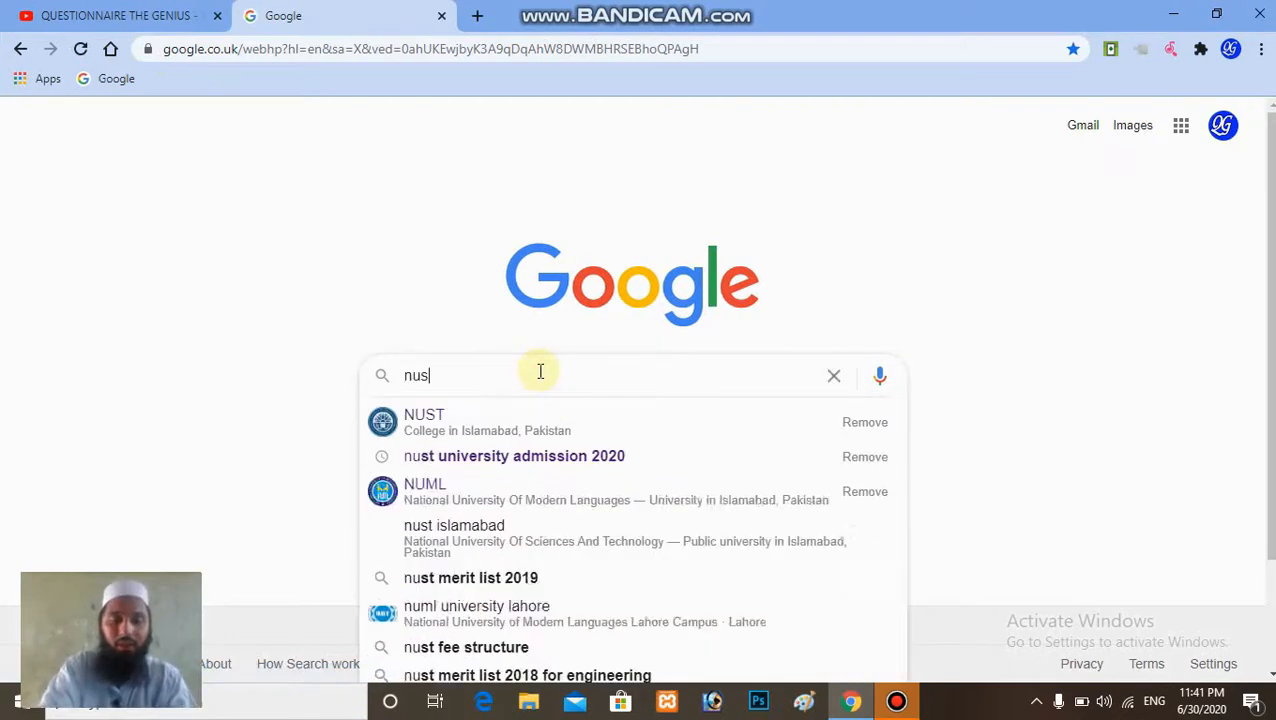
text(t)
key(Return)
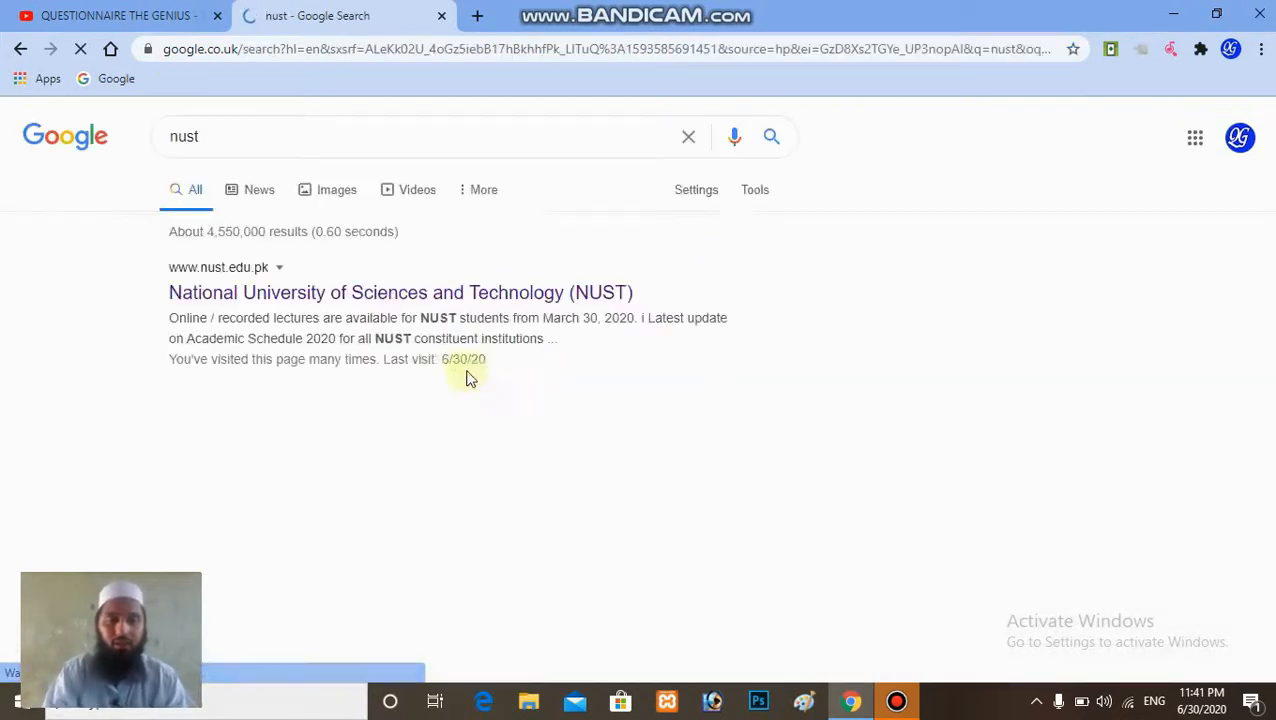
click(350, 300)
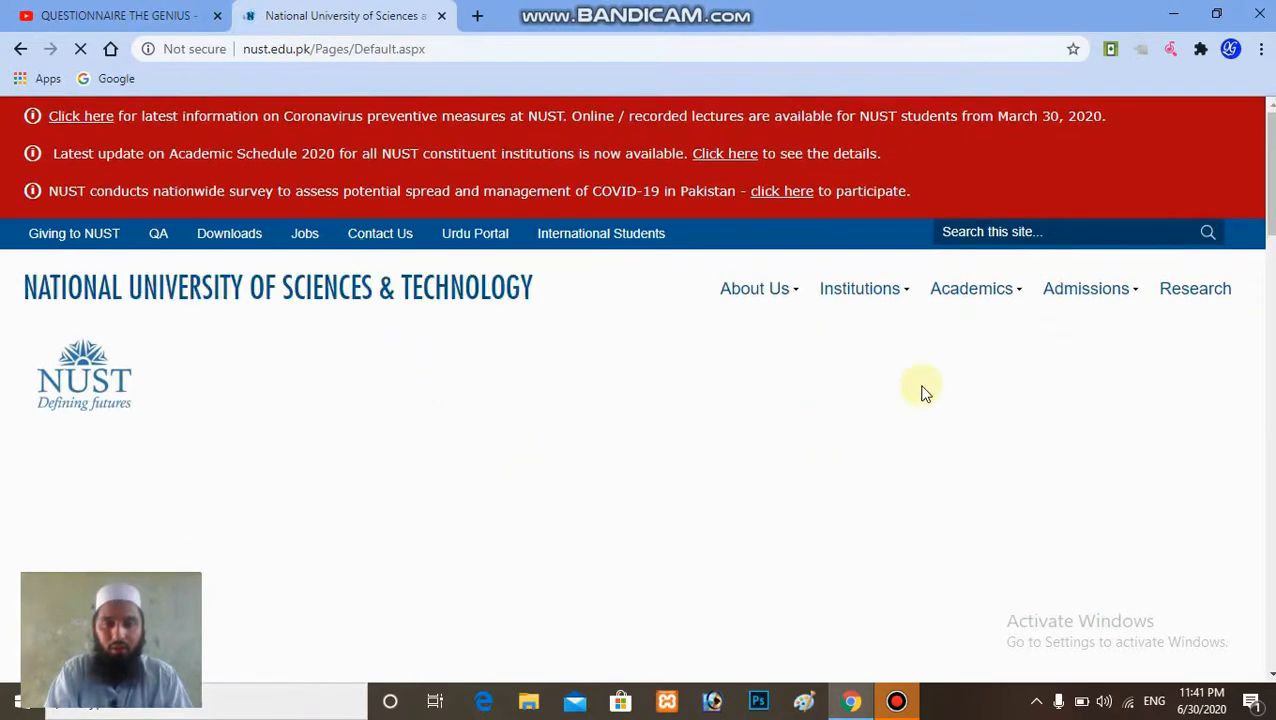
Open the UG Admissions Fall 2020 announcement and follow its online application link to ugadmissions.nust.edu.pk.
scroll(1207, 402, down, 2)
scroll(766, 276, down, 1)
click(766, 276)
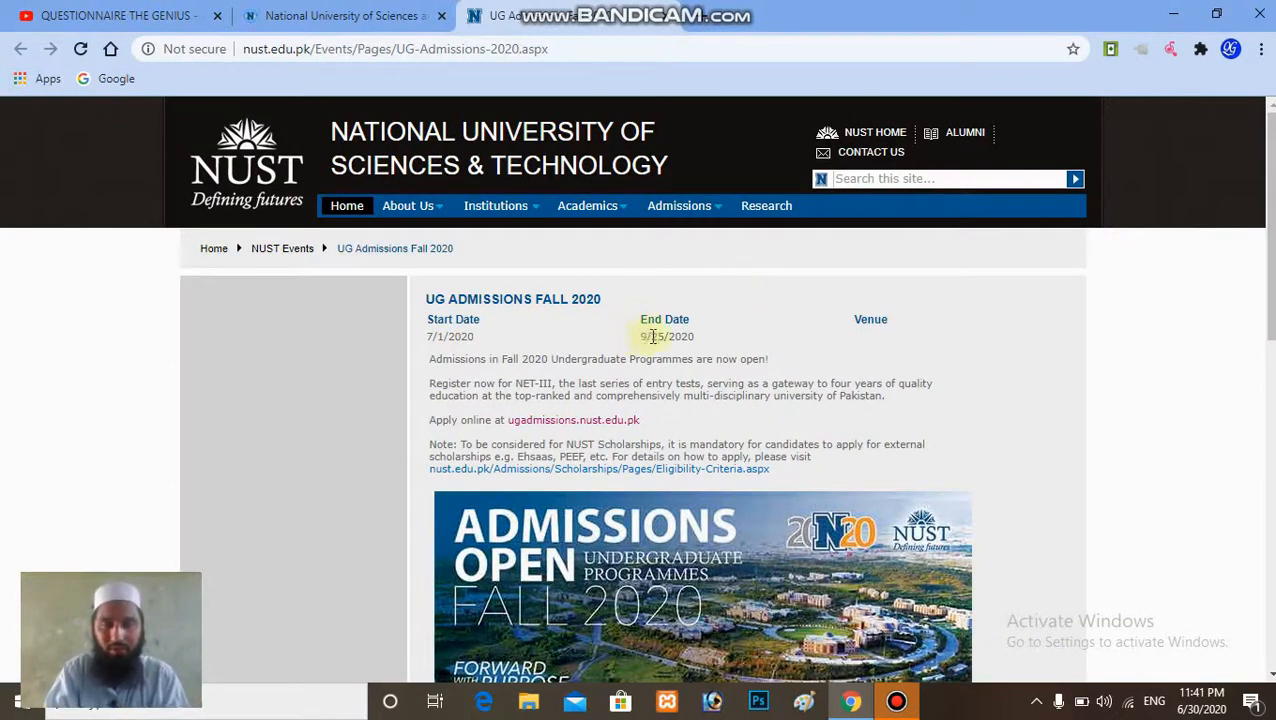
click(568, 424)
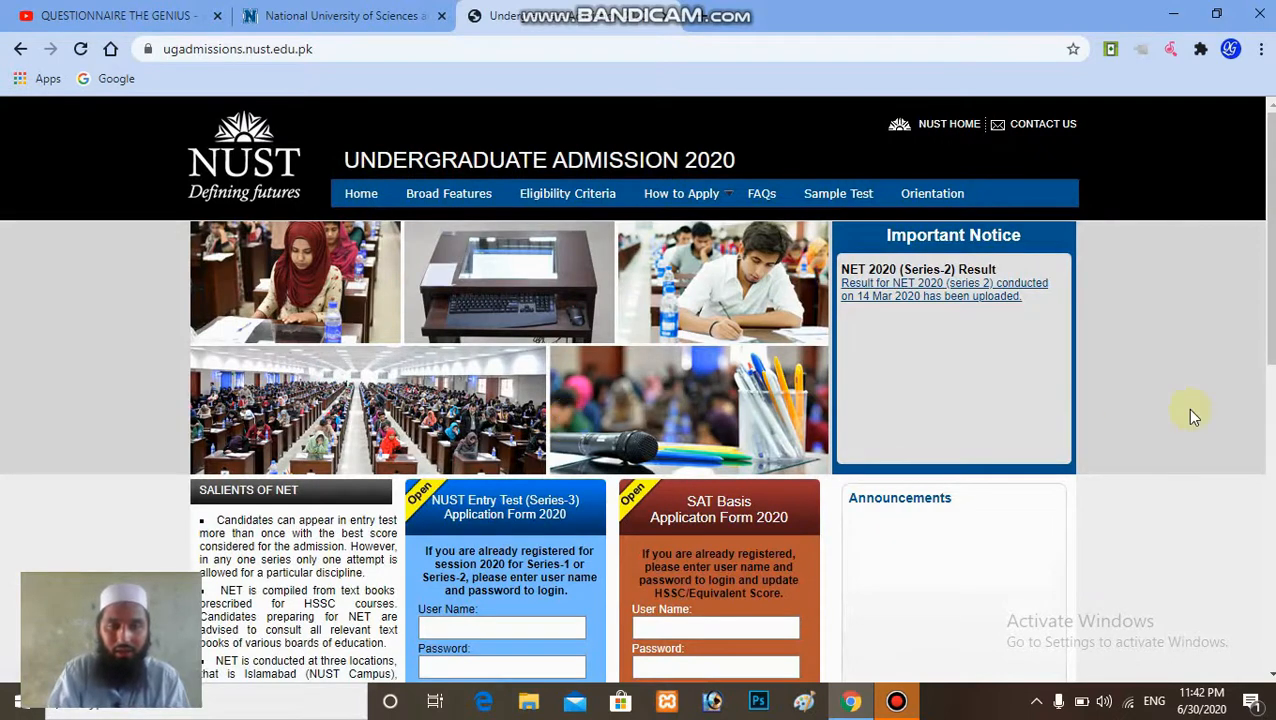
Start a new registration for NET under the NUST Entry Test (Series-3) Application Form 2020.
scroll(1268, 240, down, 1)
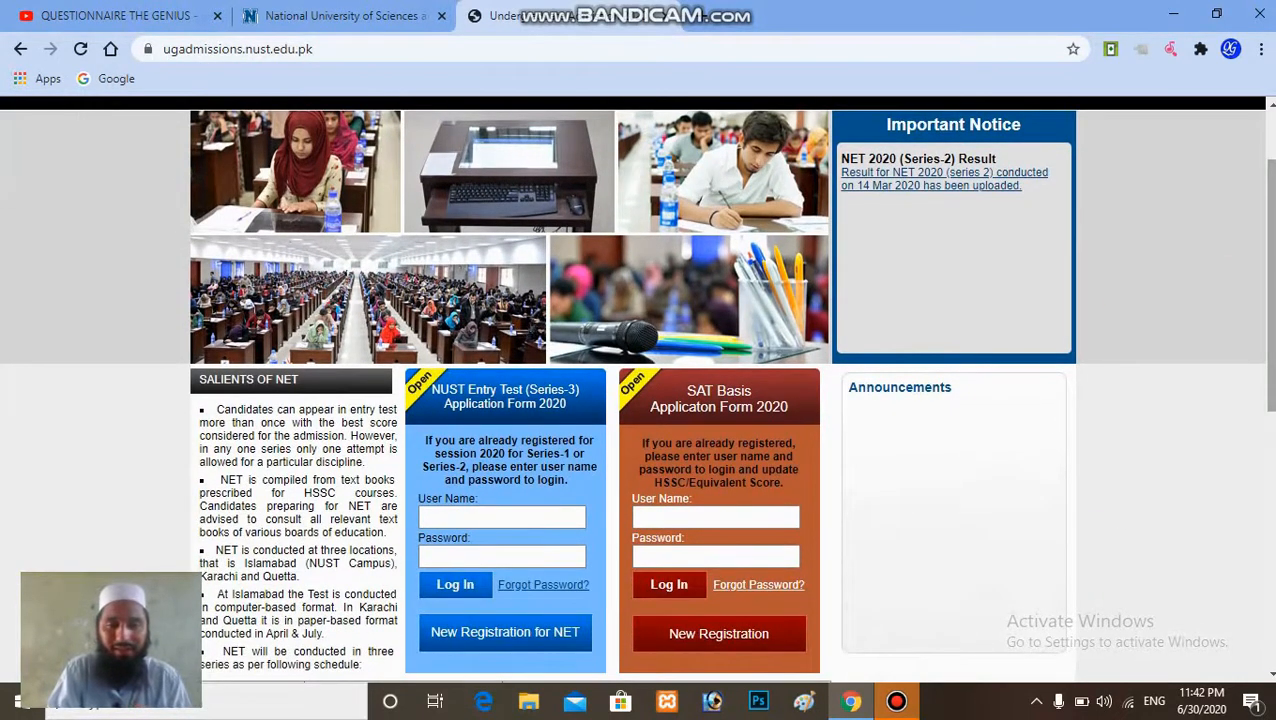
drag(1272, 392, 1274, 432)
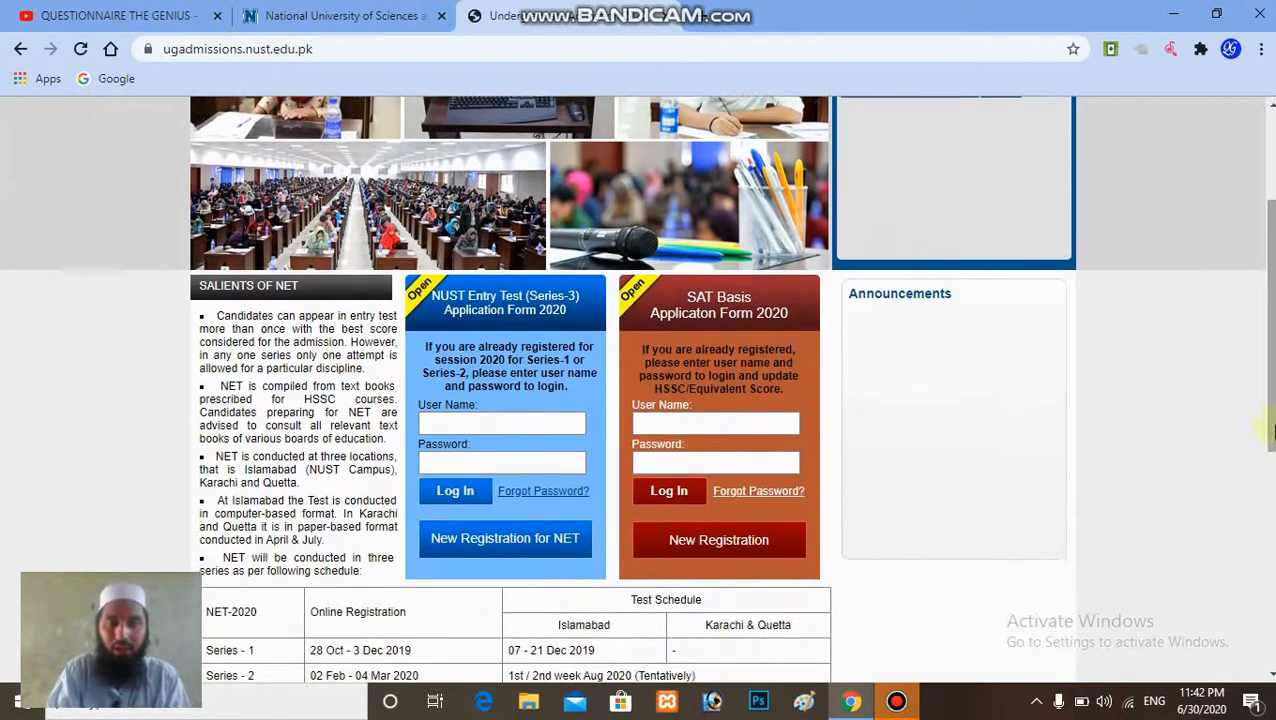
click(437, 425)
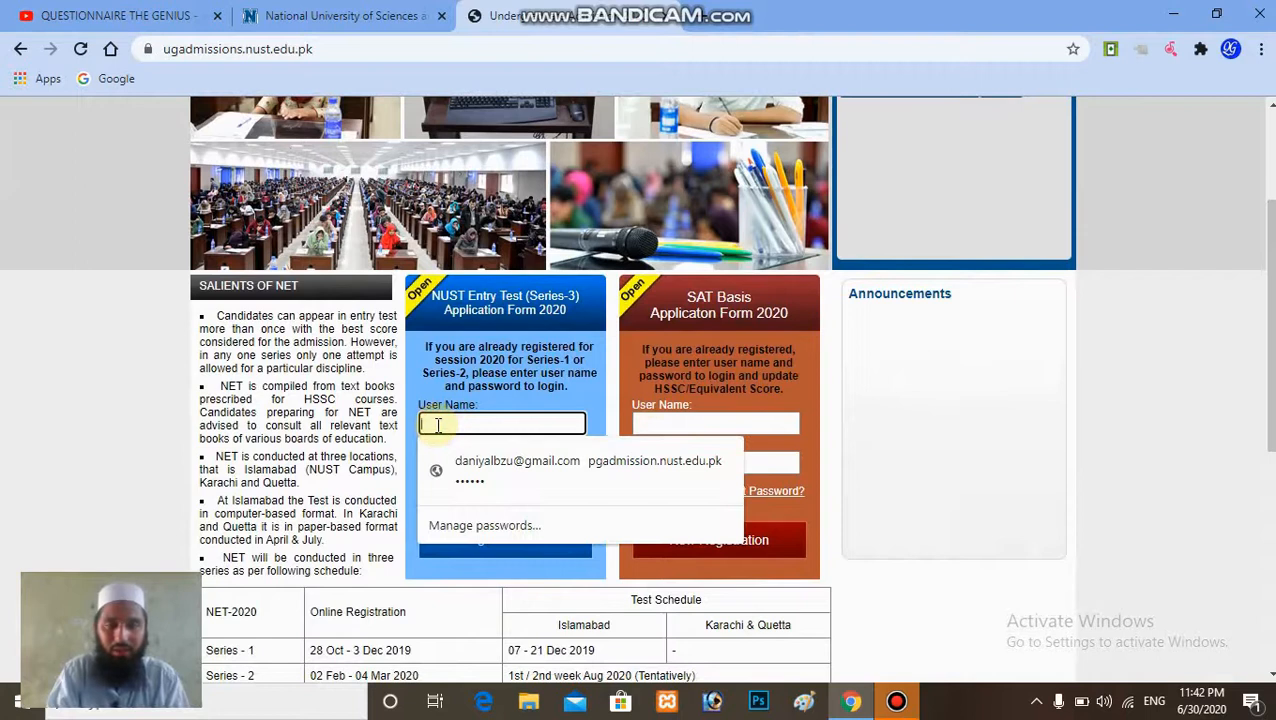
click(611, 400)
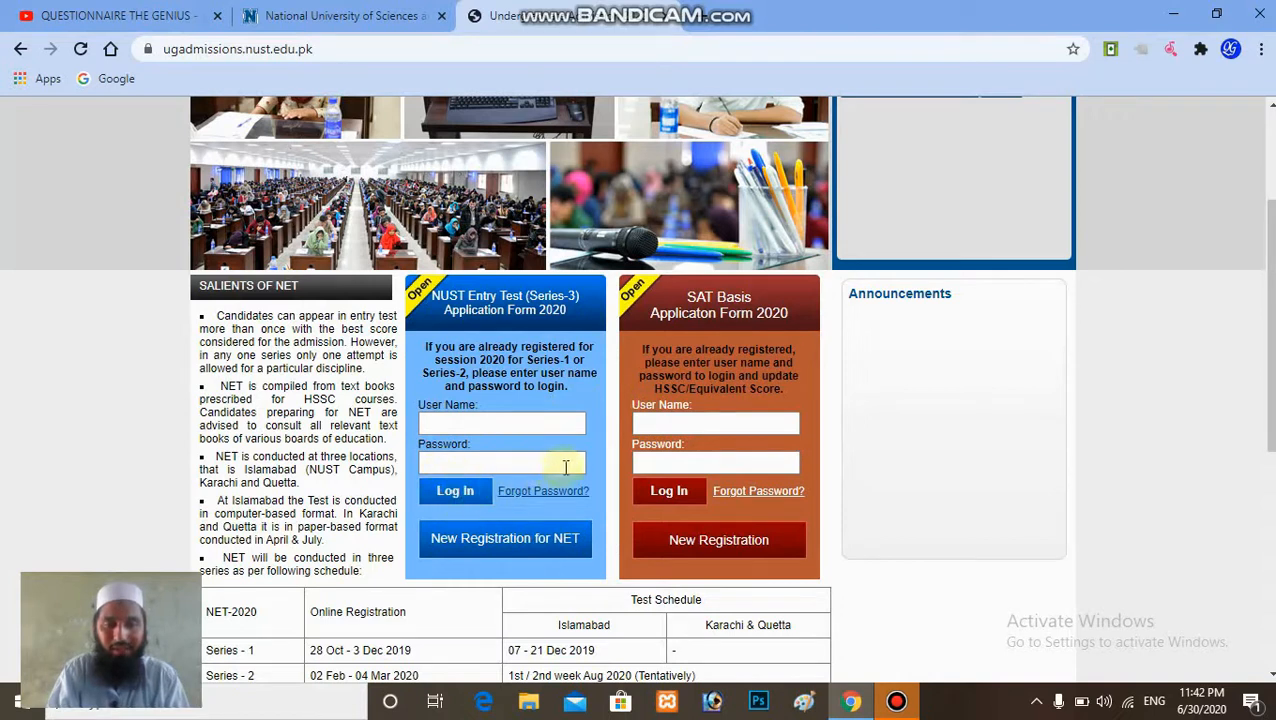
click(507, 541)
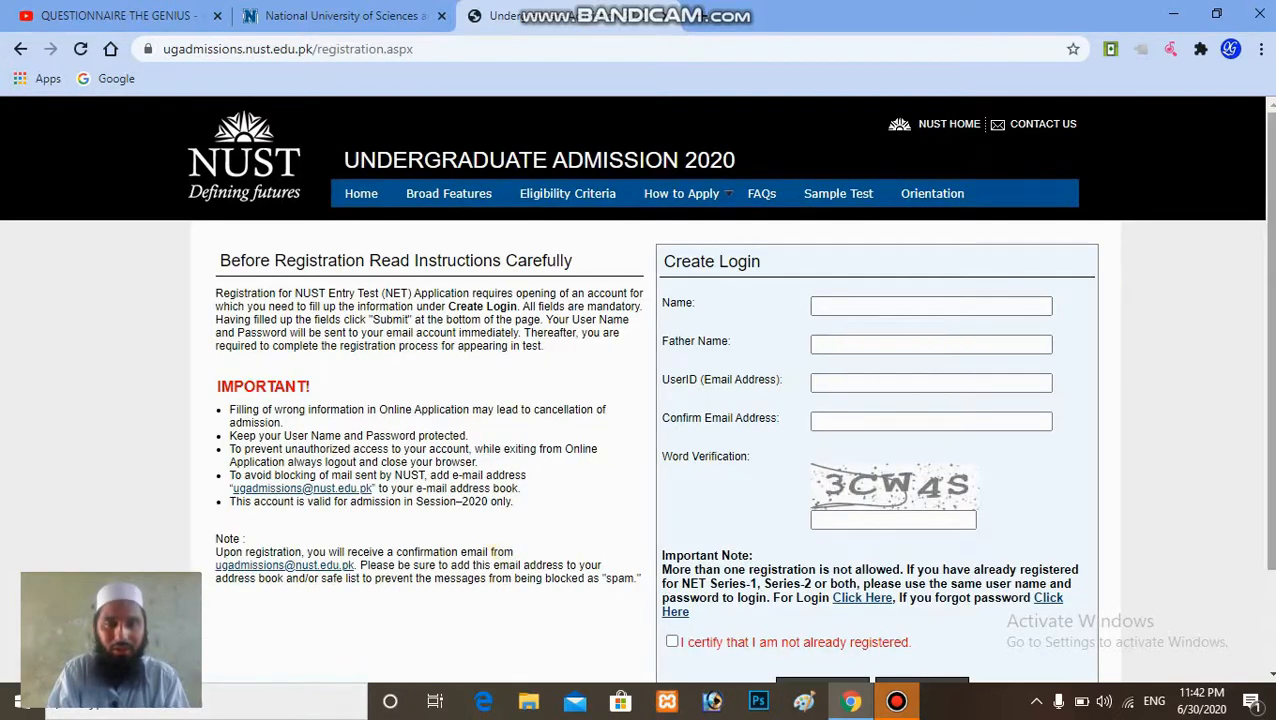
Review the required Create Login fields and submit the registration form.
scroll(1212, 238, down, 1)
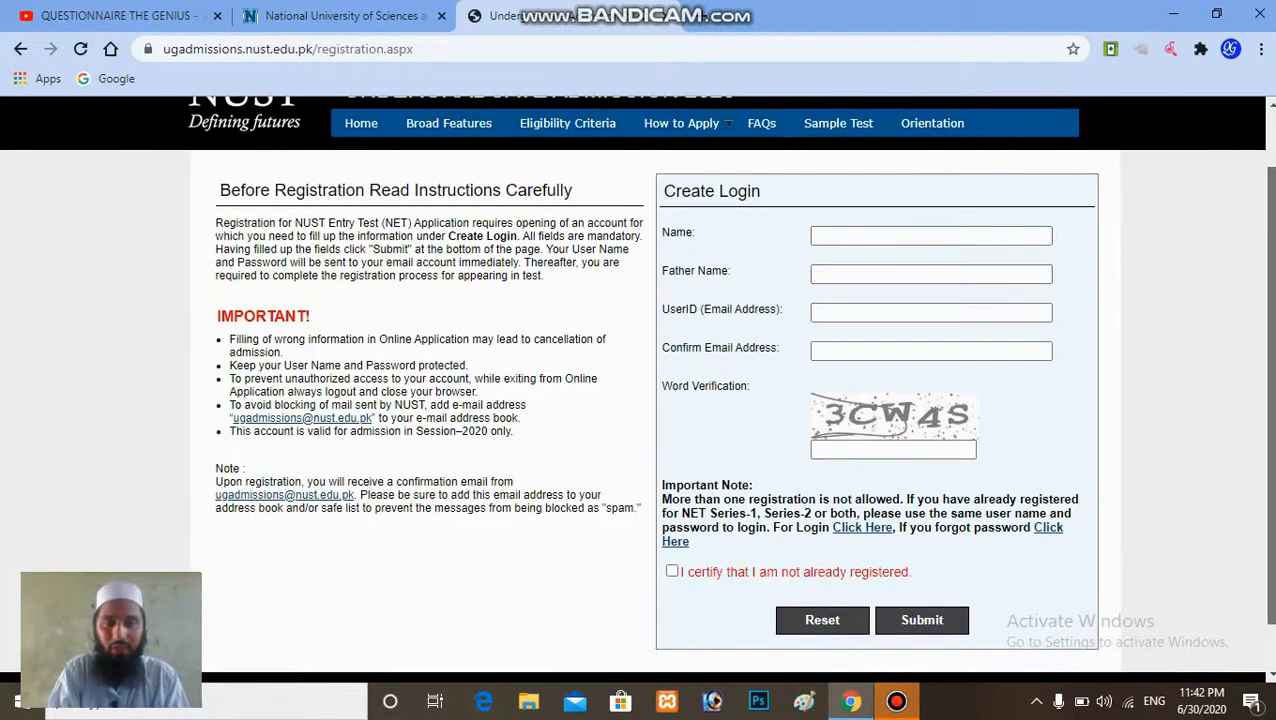
scroll(636, 389, down, 1)
scroll(636, 389, down, 1)
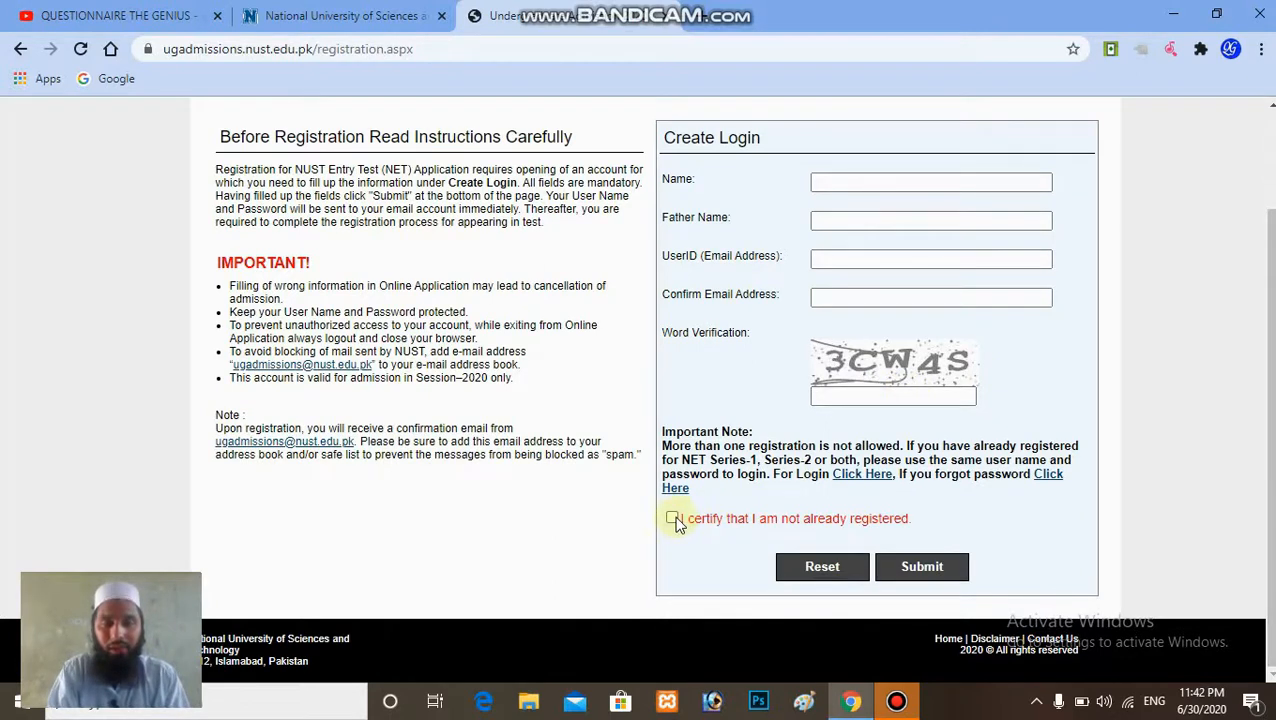
click(858, 572)
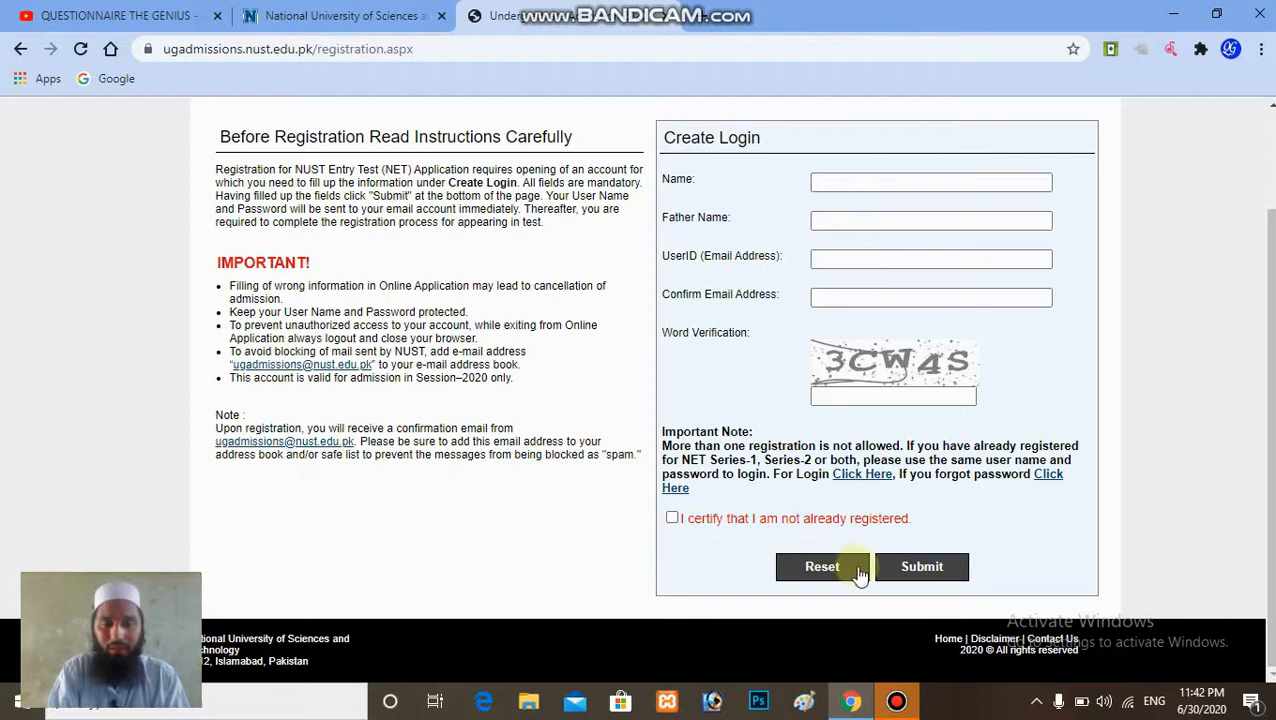
click(894, 570)
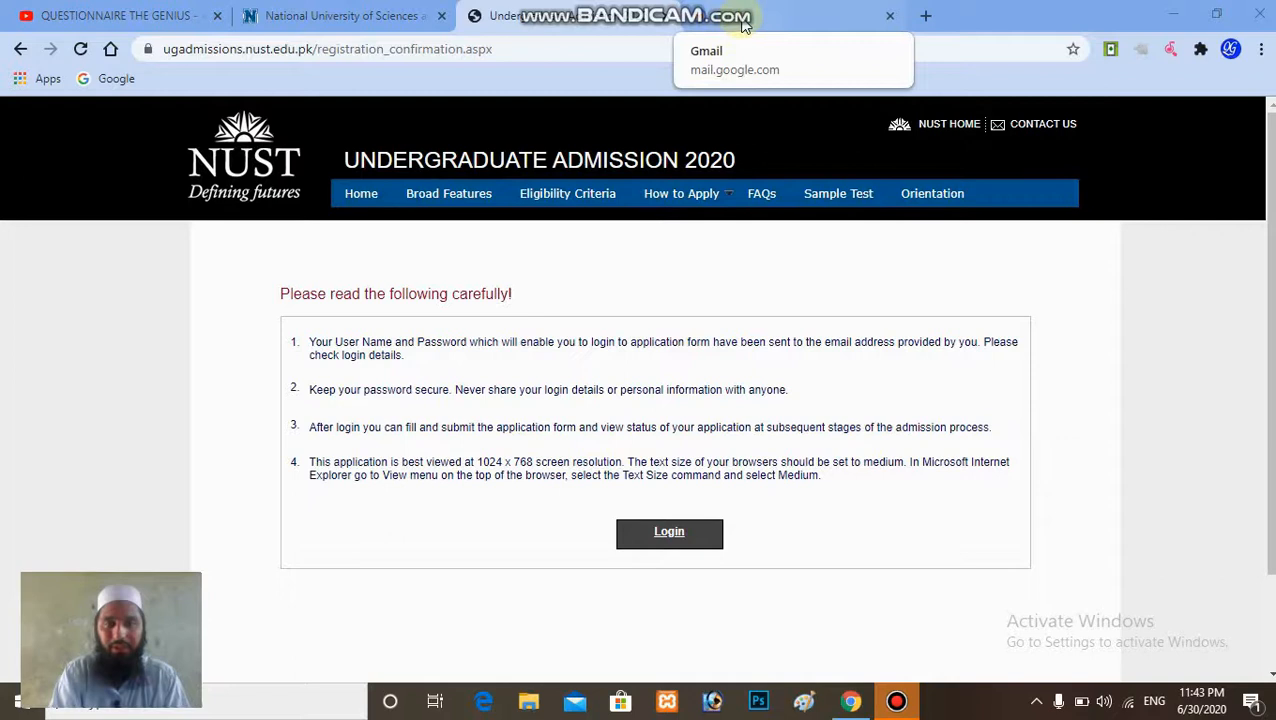
Switch to Gmail and read the login credentials in the "NUST UG Admission 2020-Registration Info" message.
click(742, 26)
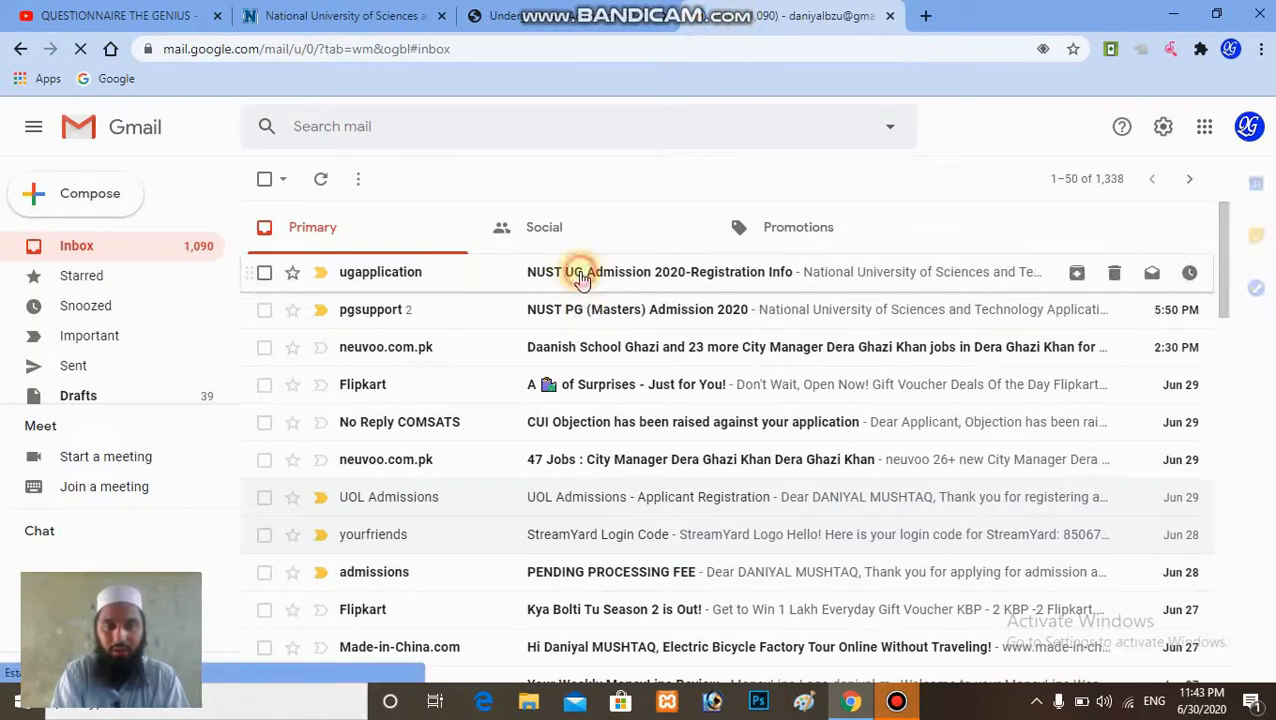
click(581, 281)
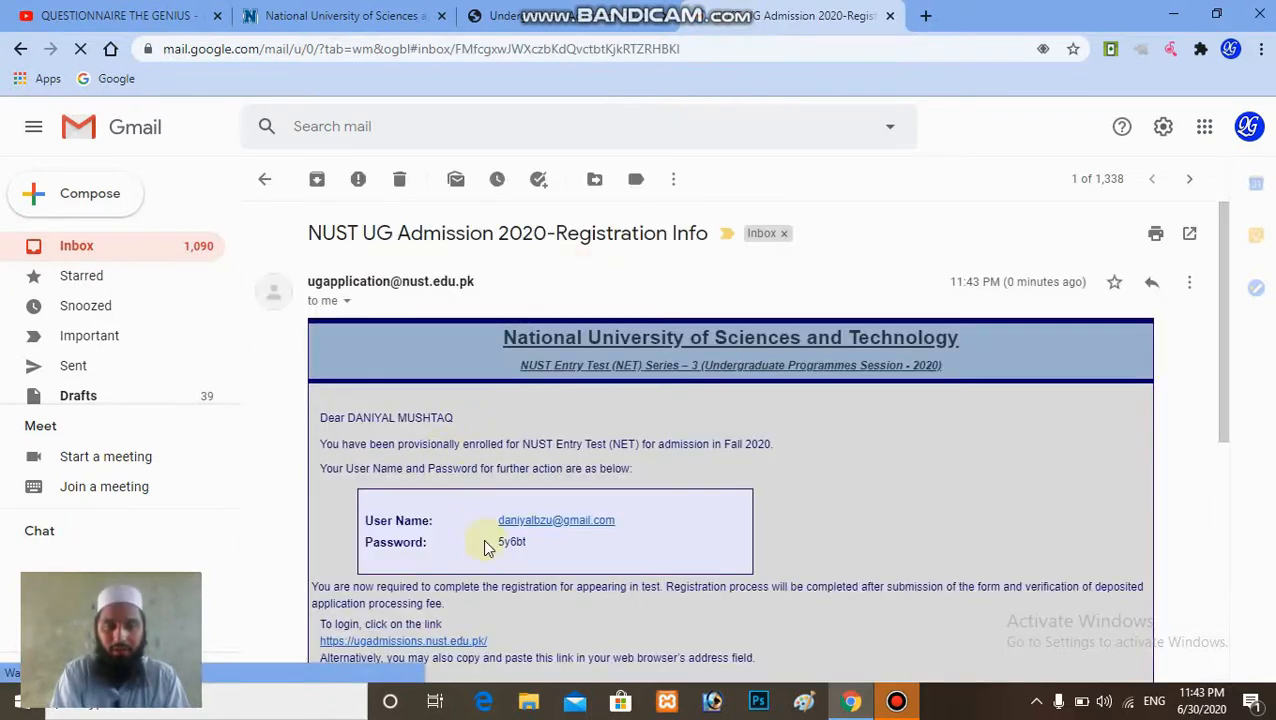
drag(497, 541, 526, 542)
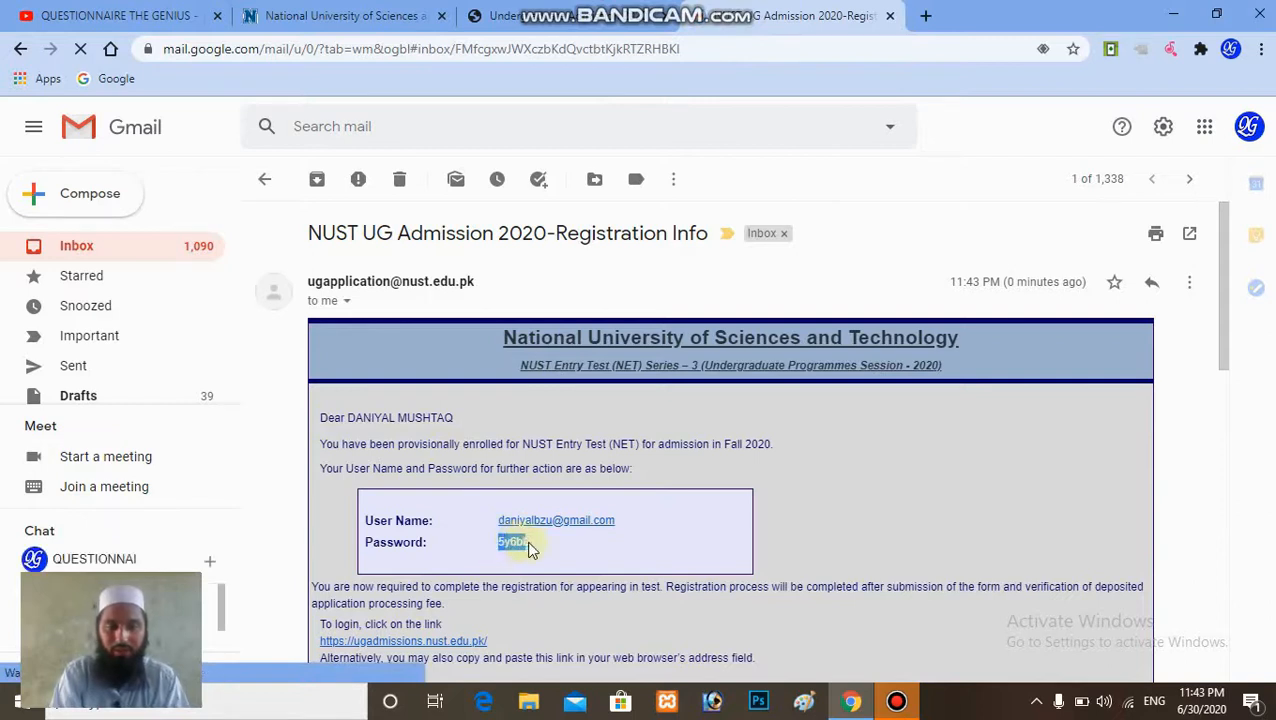
click(530, 549)
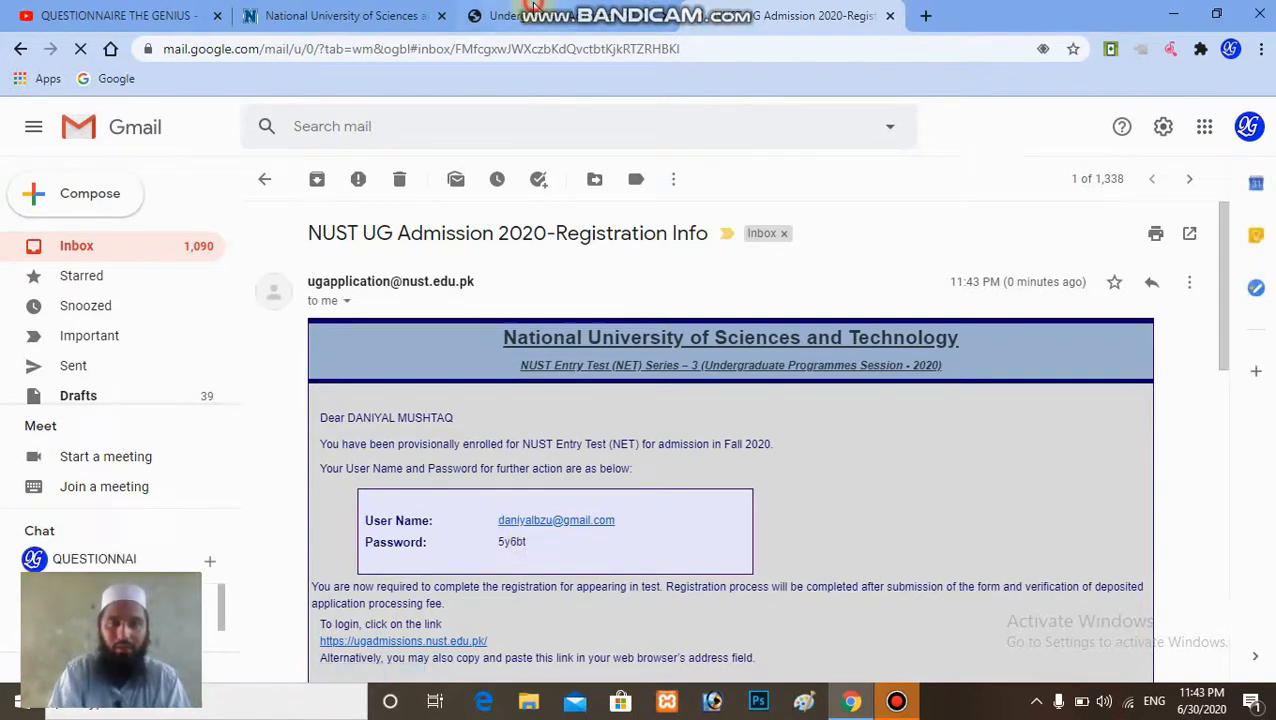
Return to the admission site, log in to NUST Entry Test (Series-3) with the e-mail user name and account password, and save the password.
click(530, 15)
click(661, 538)
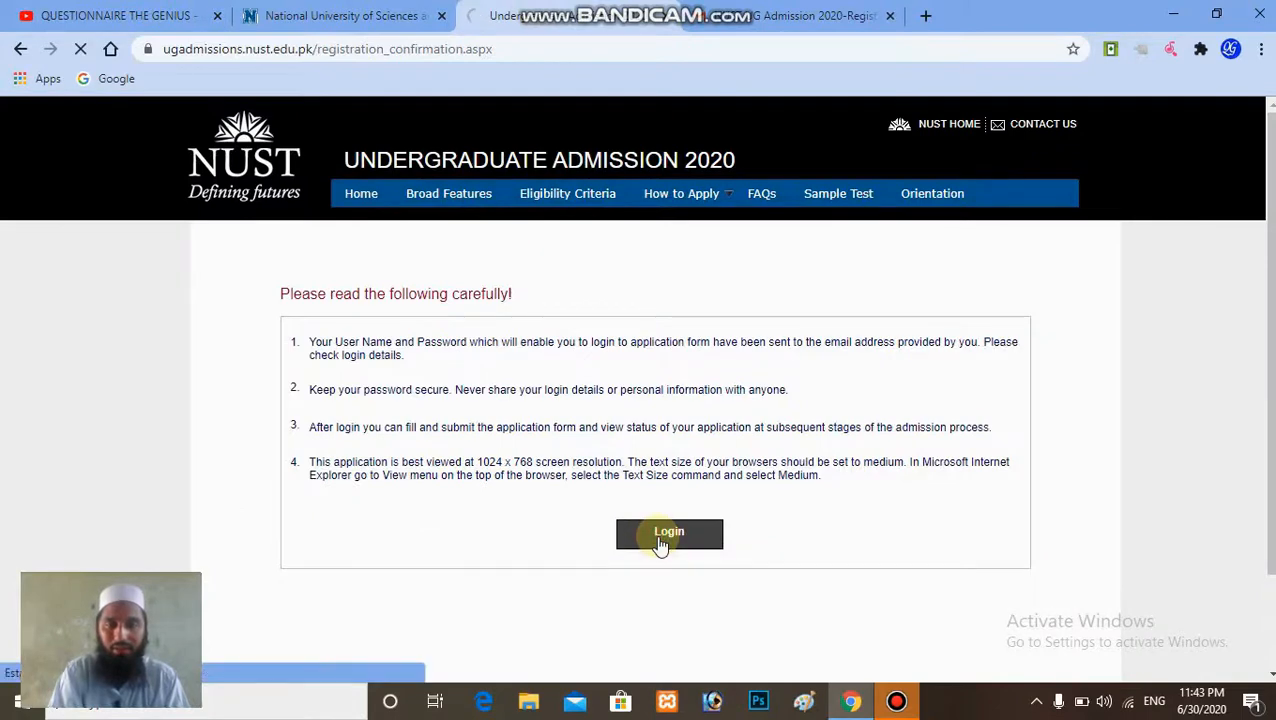
drag(1272, 299, 1272, 384)
click(437, 441)
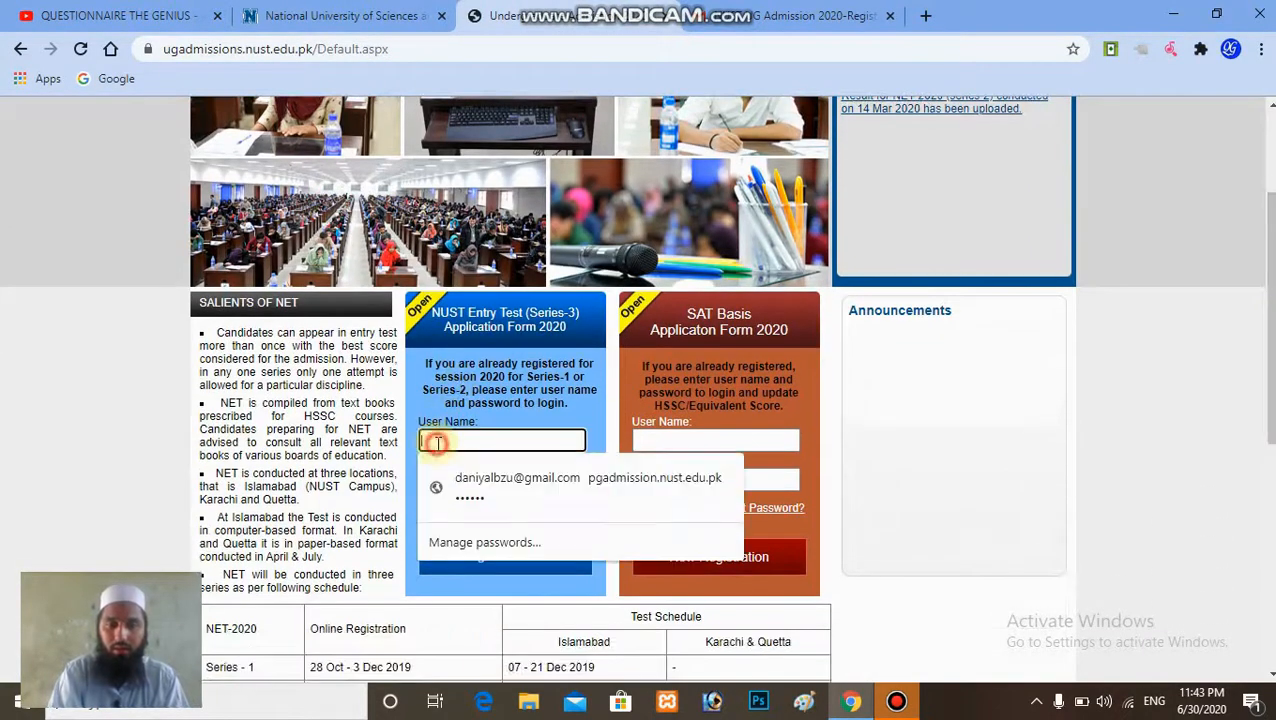
click(484, 479)
click(455, 479)
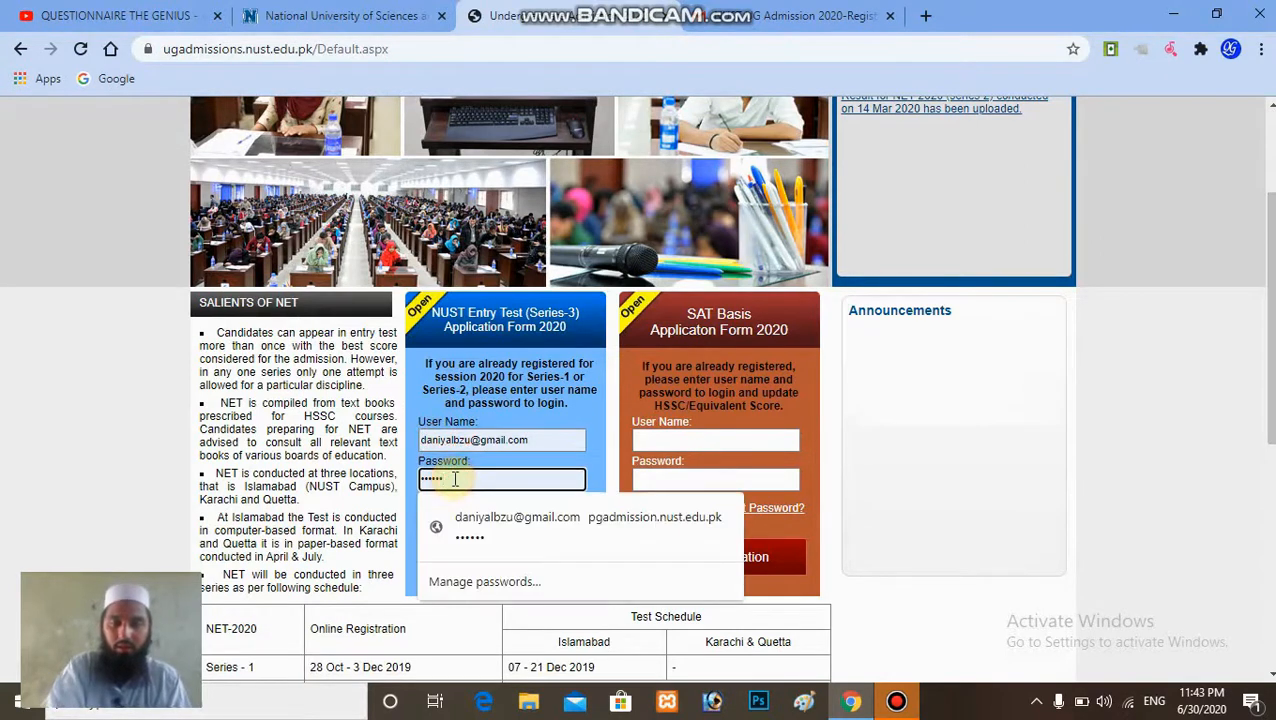
click(455, 479)
click(455, 479)
click(455, 479)
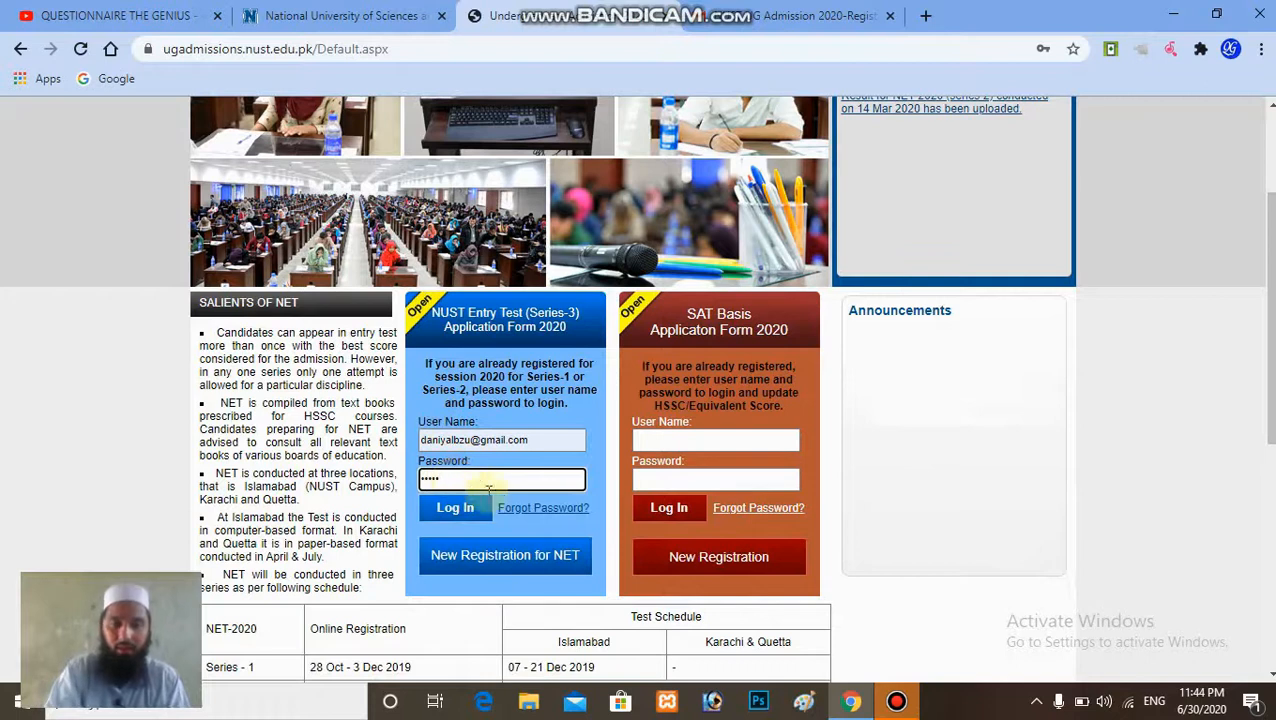
click(455, 508)
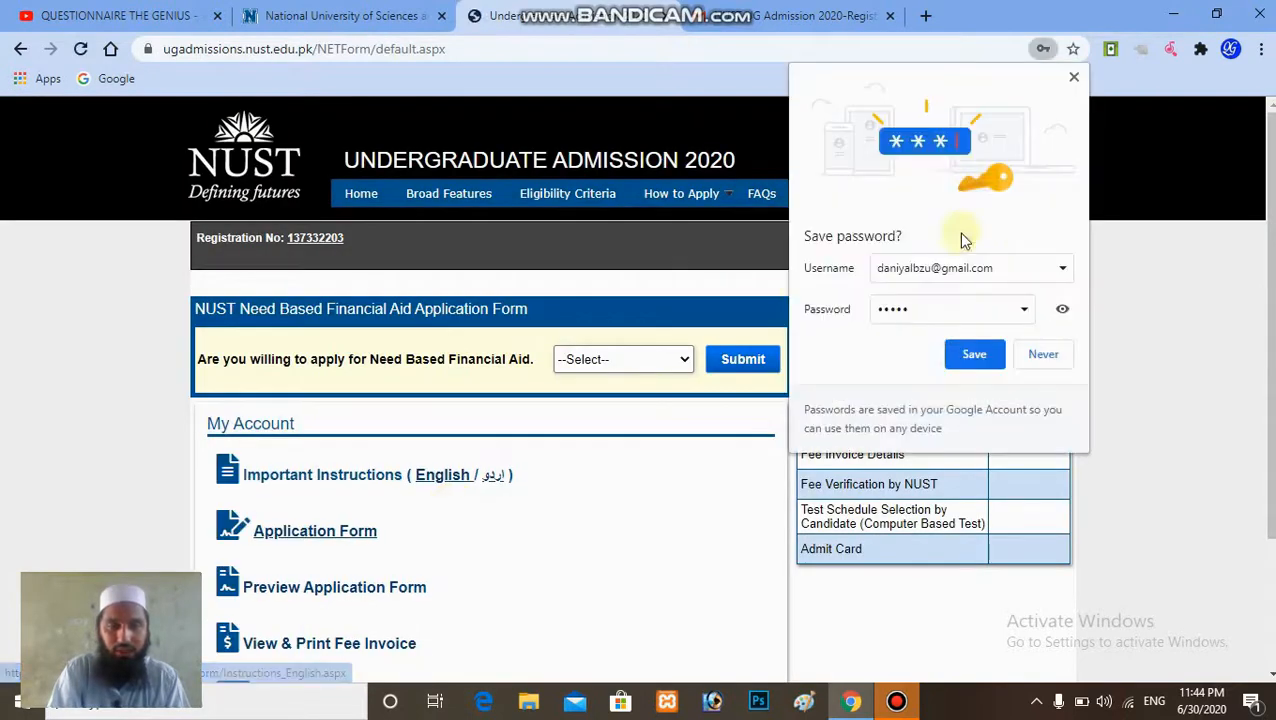
click(974, 356)
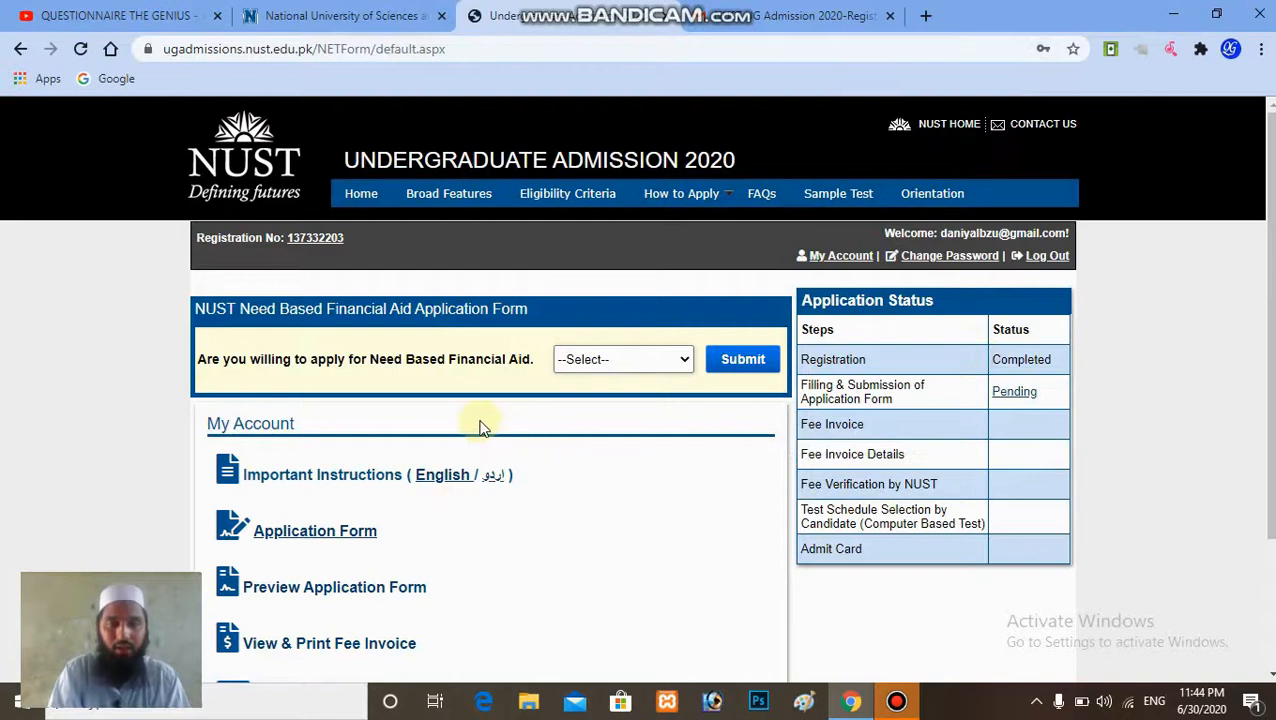
Submit Yes for Need Based Financial Aid and open the Application Form from My Account.
click(666, 362)
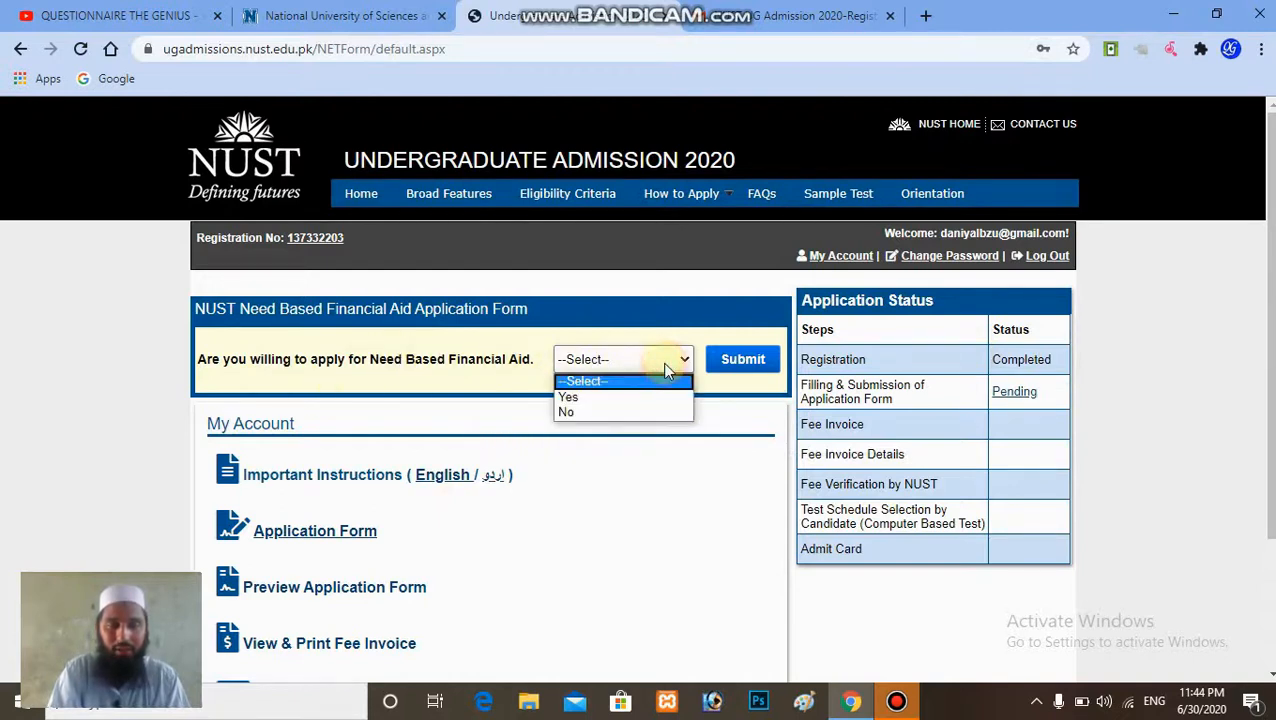
click(600, 398)
click(740, 362)
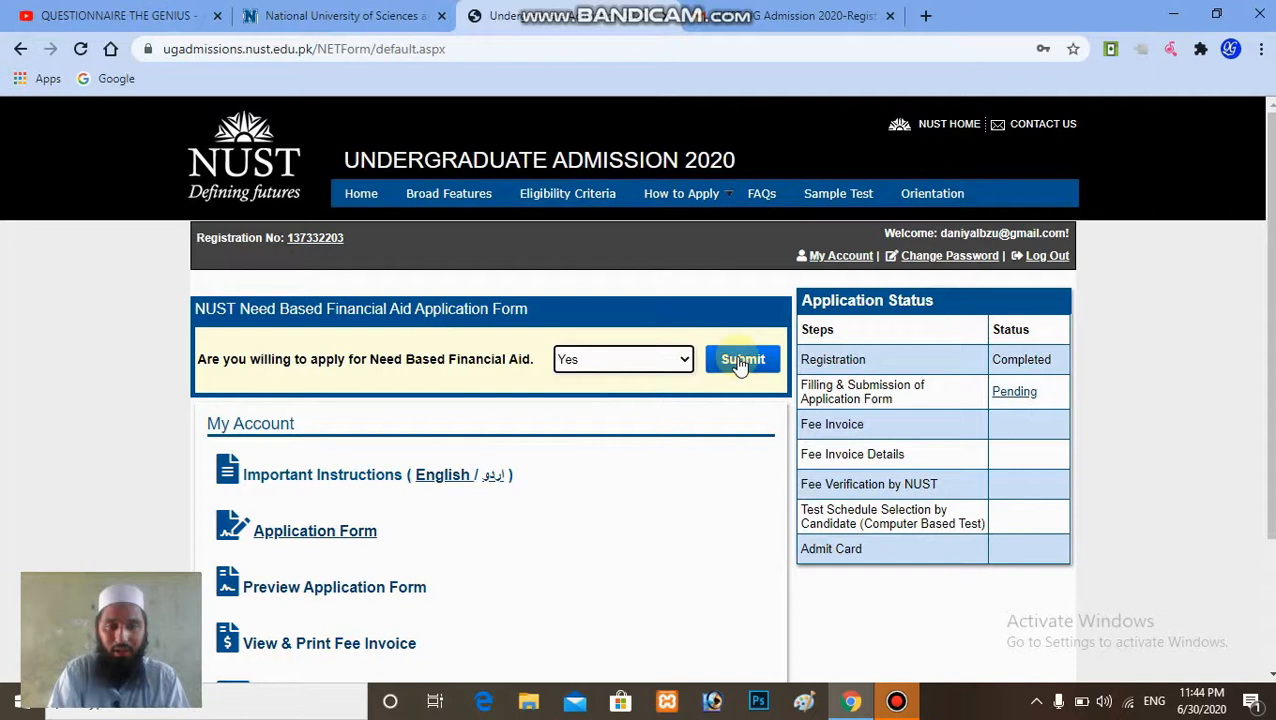
click(740, 362)
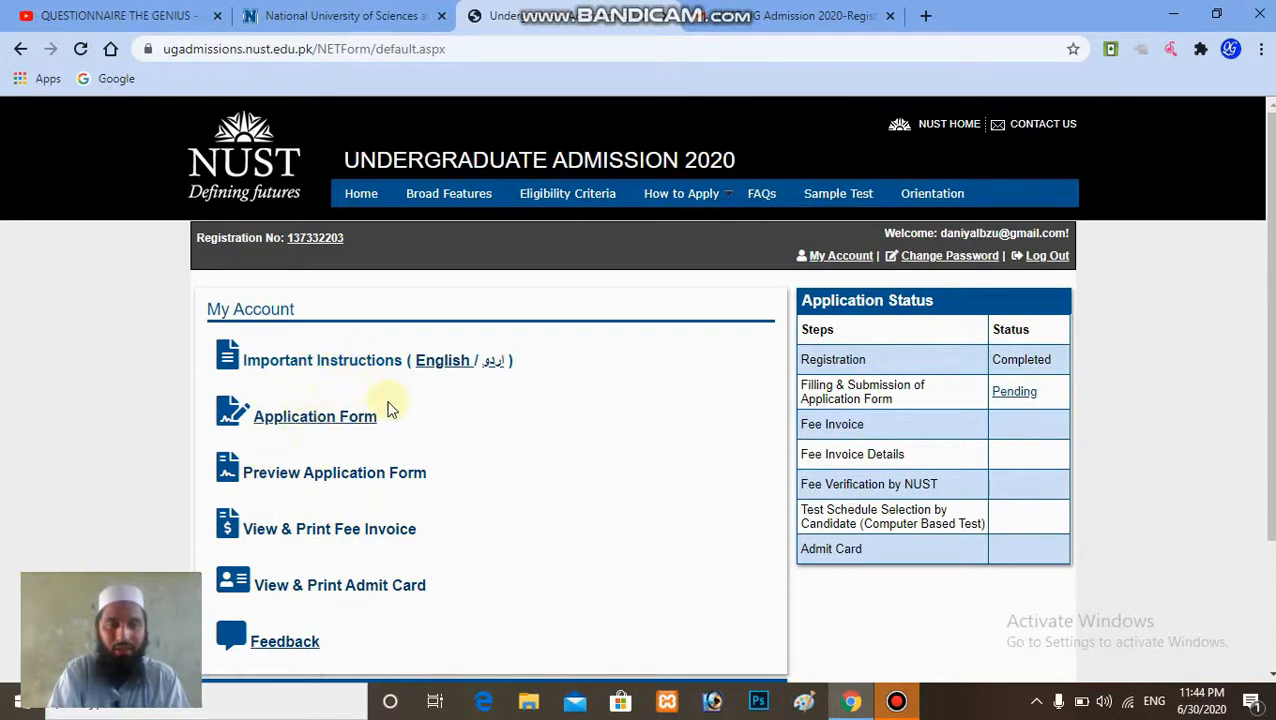
click(341, 428)
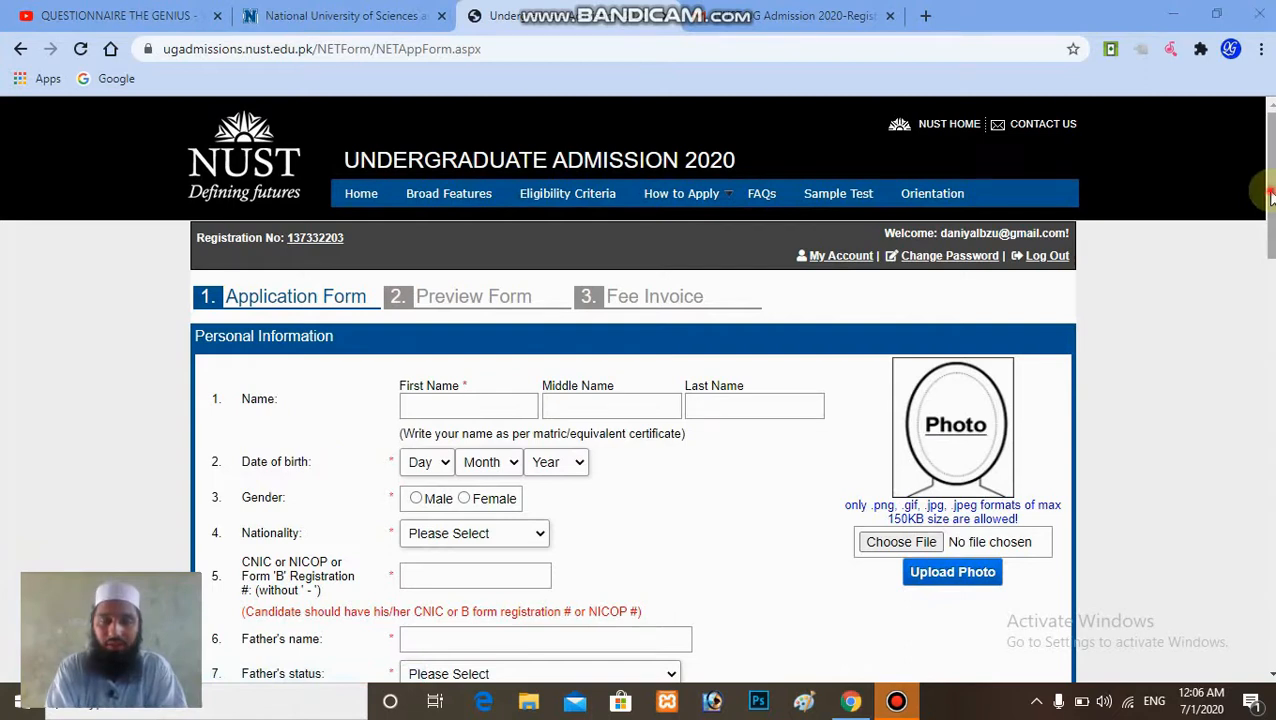
Review the Personal Information fields of the application form, from name and photo upload through parents' details, domicile, disability and disease questions.
scroll(1270, 197, down, 1)
scroll(1270, 200, down, 1)
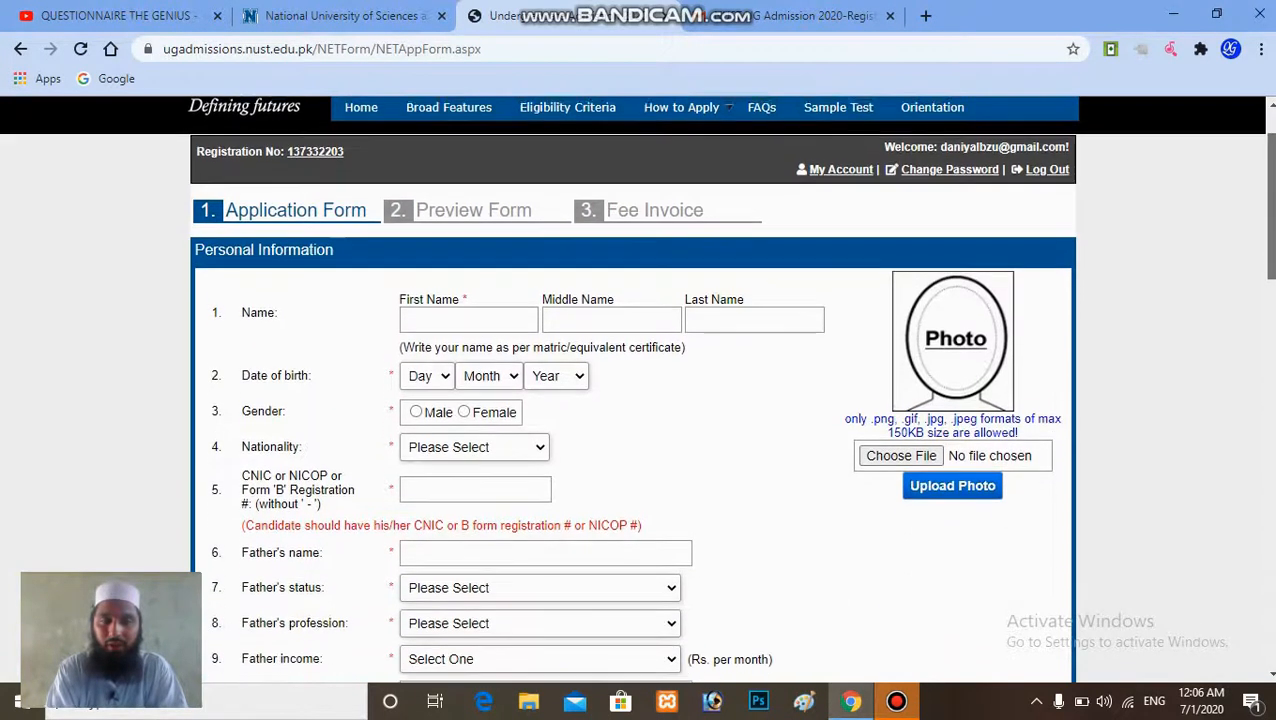
scroll(1270, 200, down, 1)
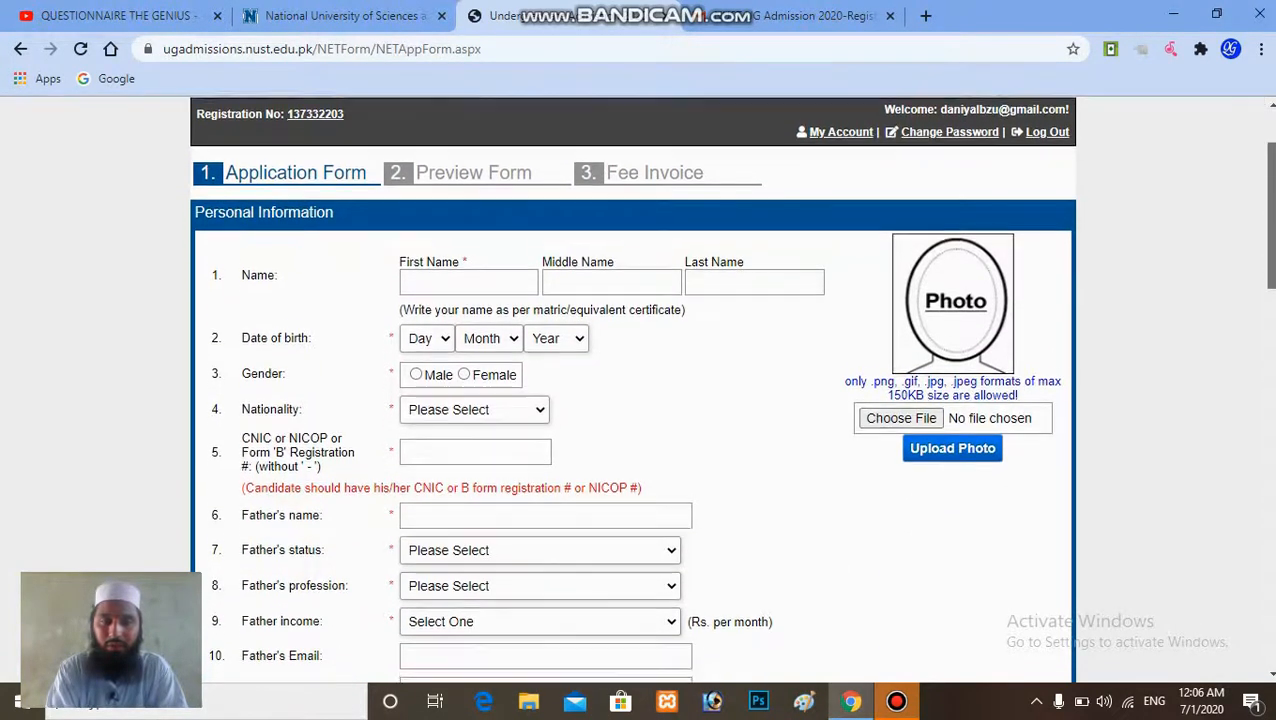
scroll(1270, 200, down, 1)
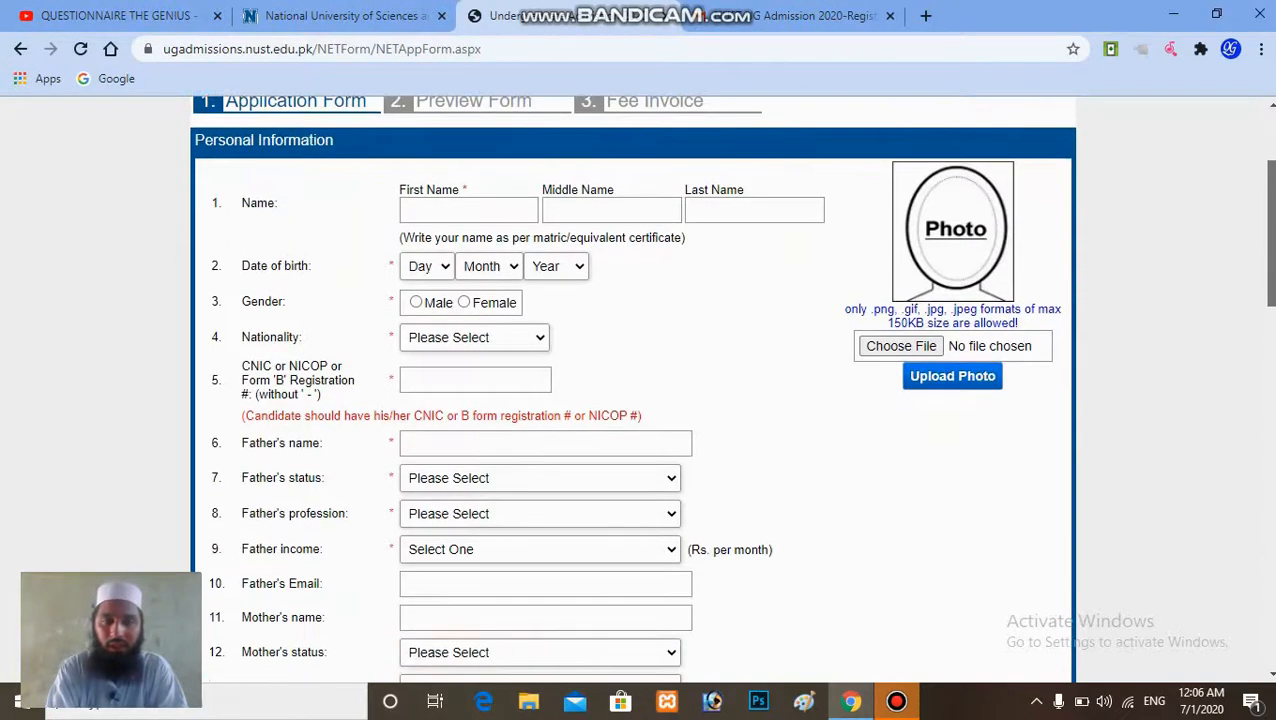
scroll(700, 390, down, 2)
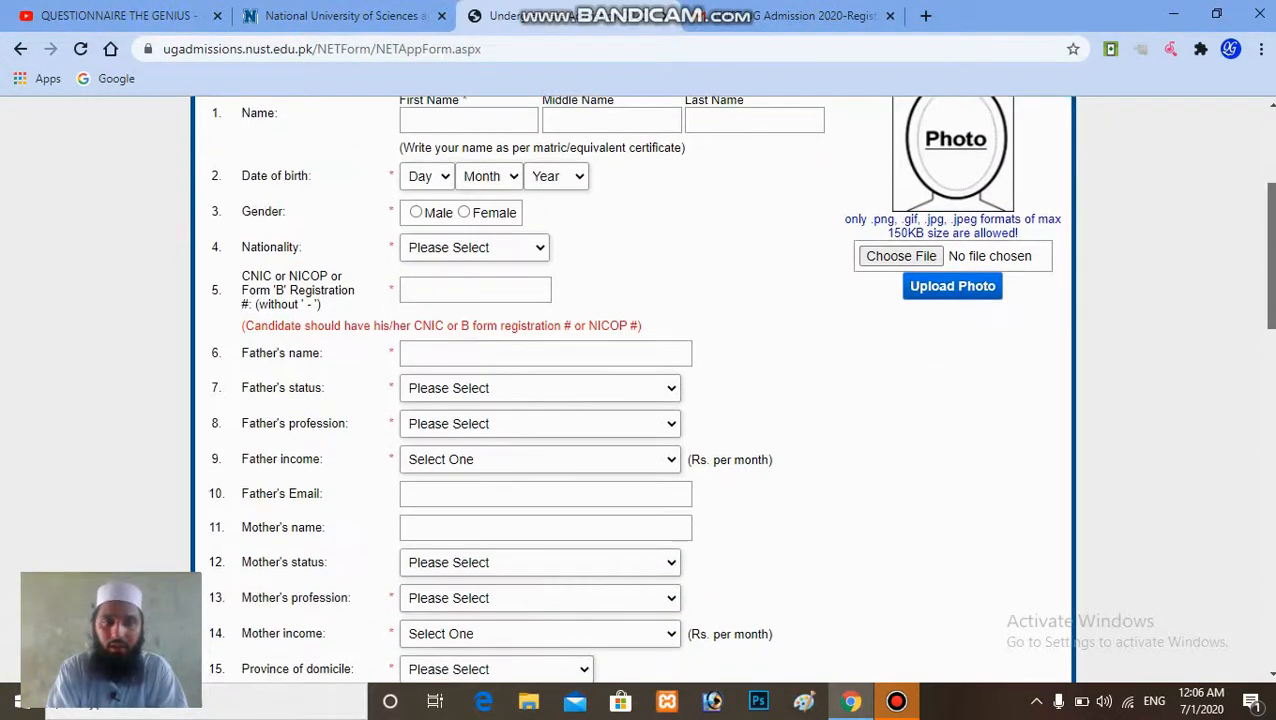
scroll(700, 390, down, 2)
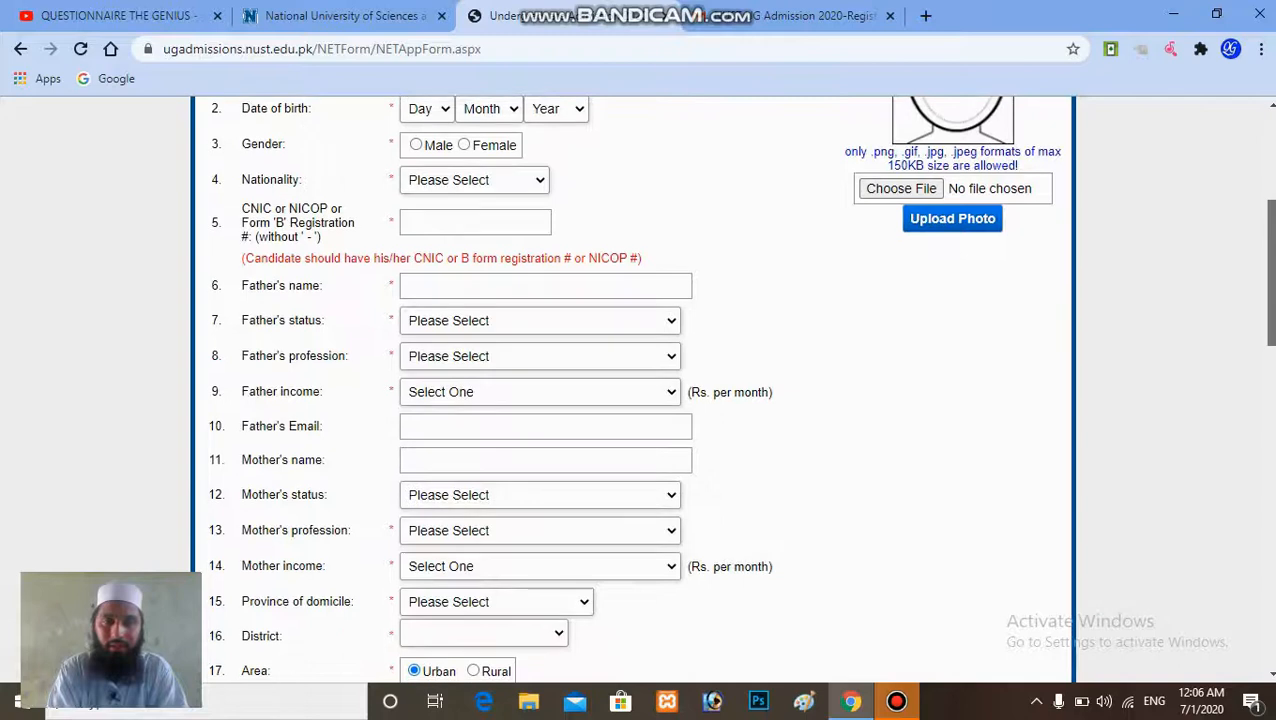
scroll(700, 390, down, 1)
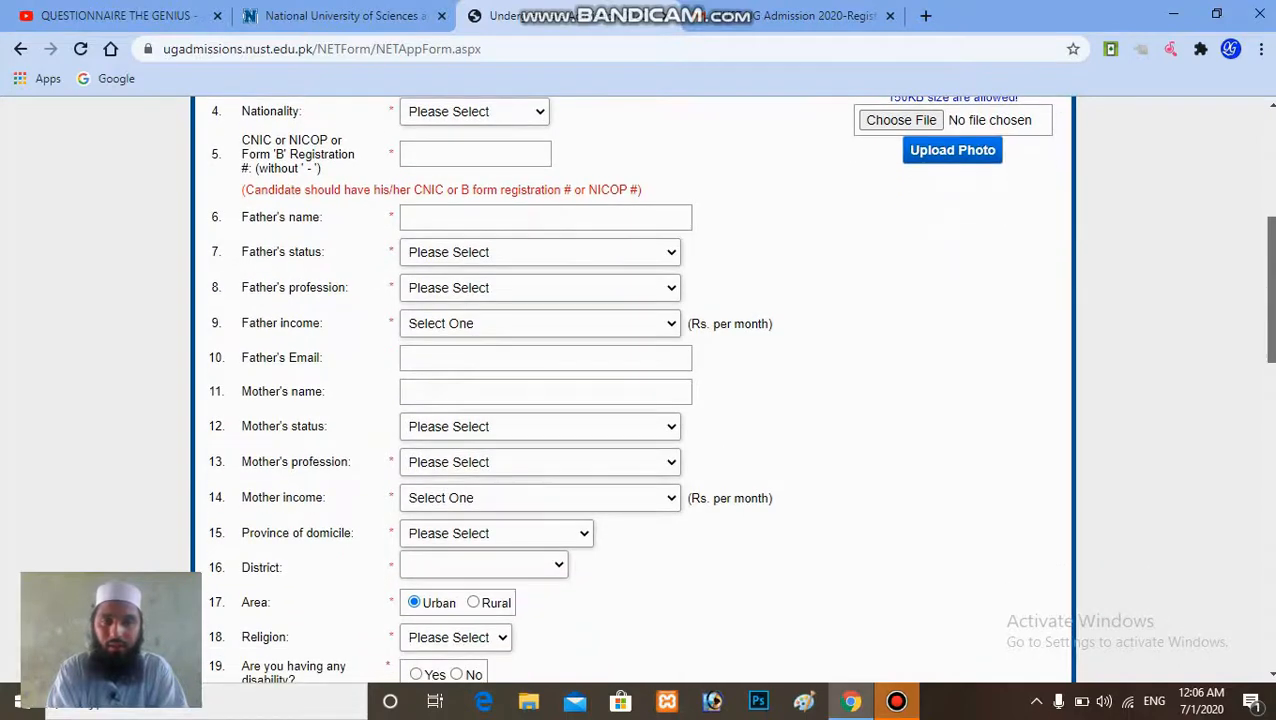
scroll(856, 270, up, 2)
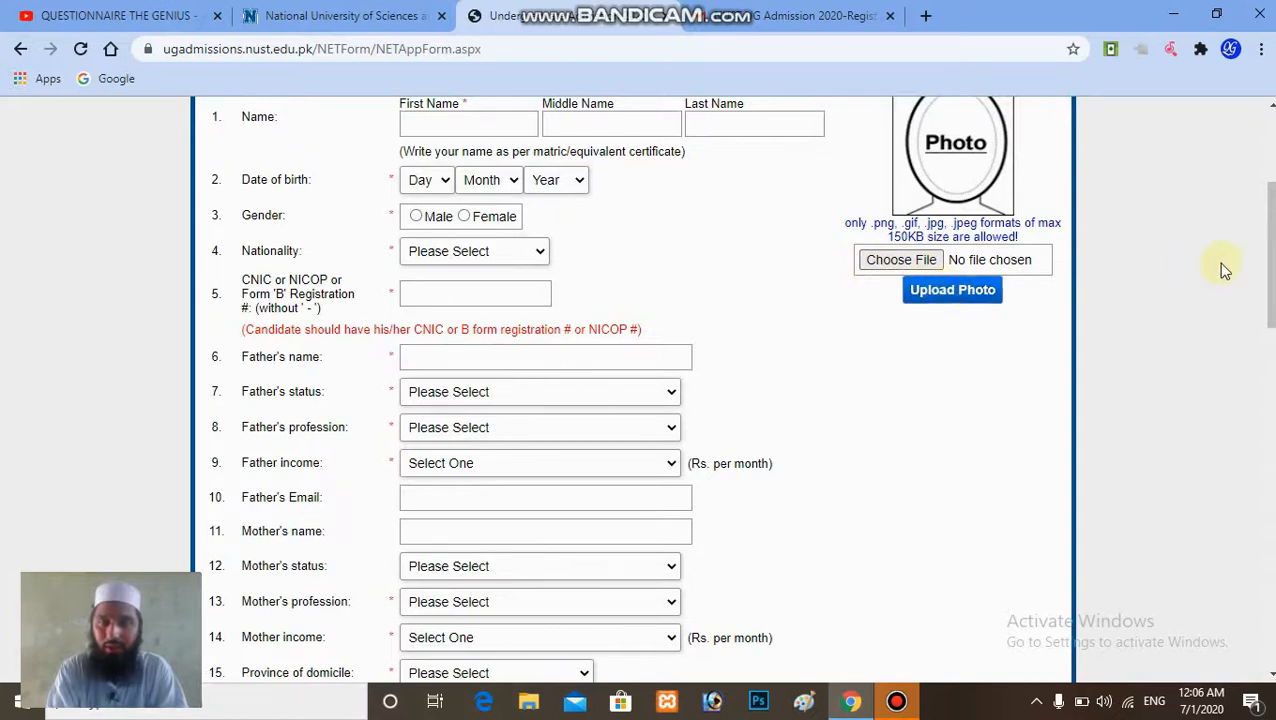
scroll(1249, 270, down, 2)
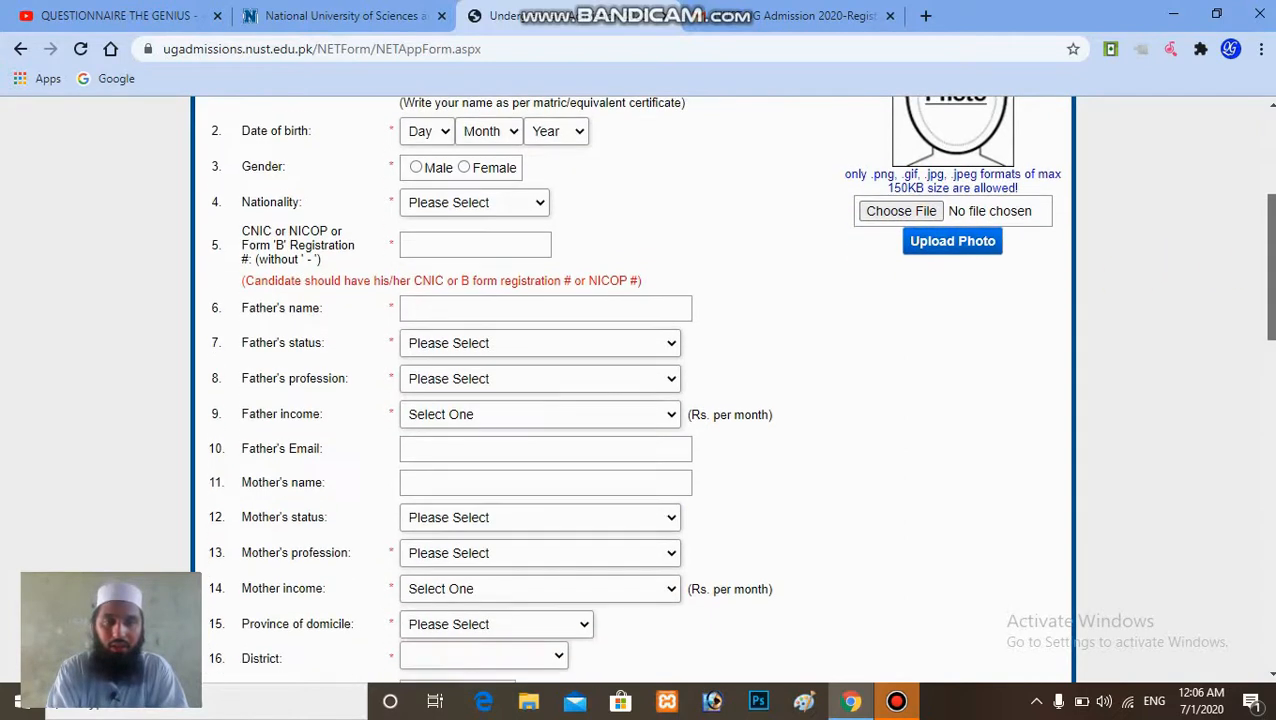
scroll(1249, 270, down, 2)
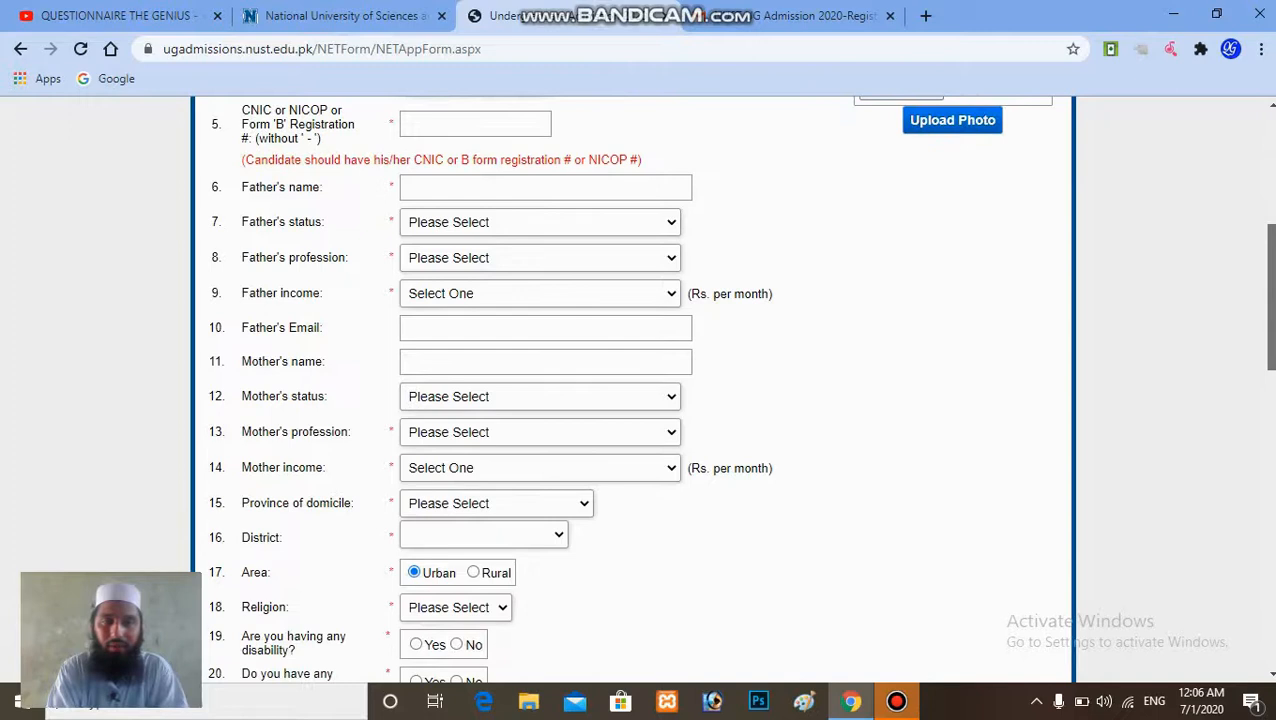
scroll(639, 388, down, 1)
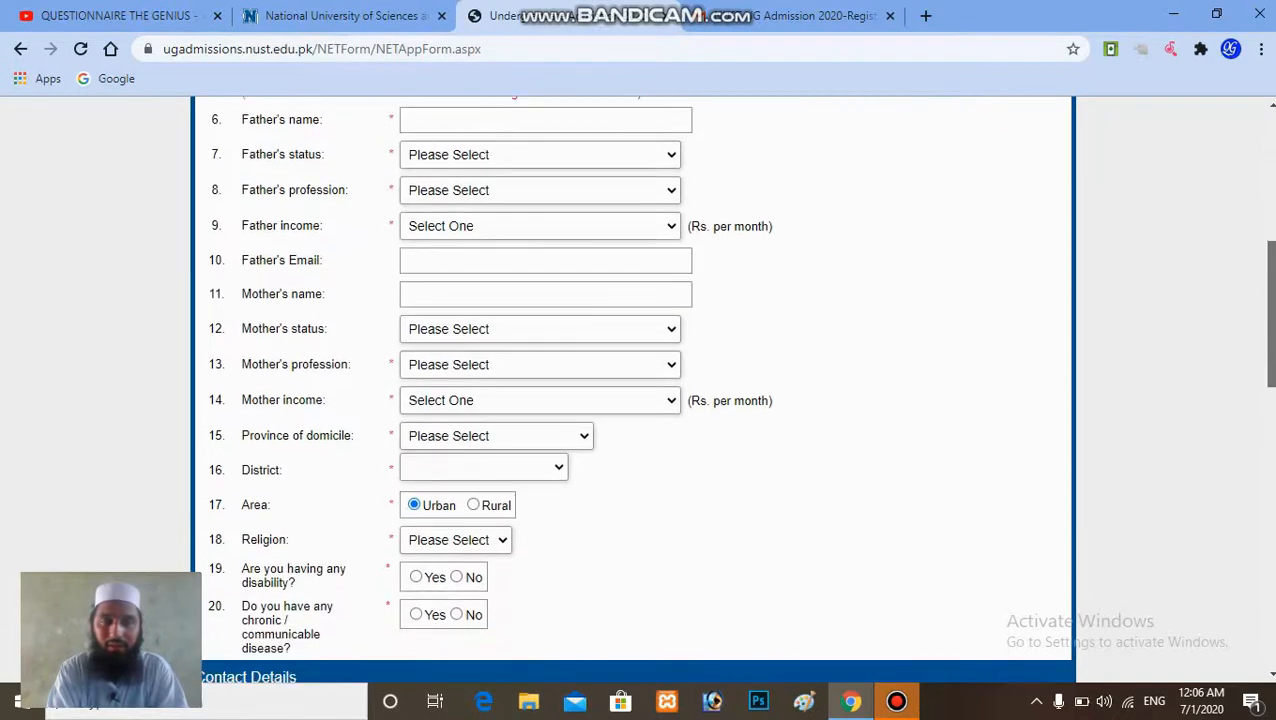
scroll(634, 387, down, 1)
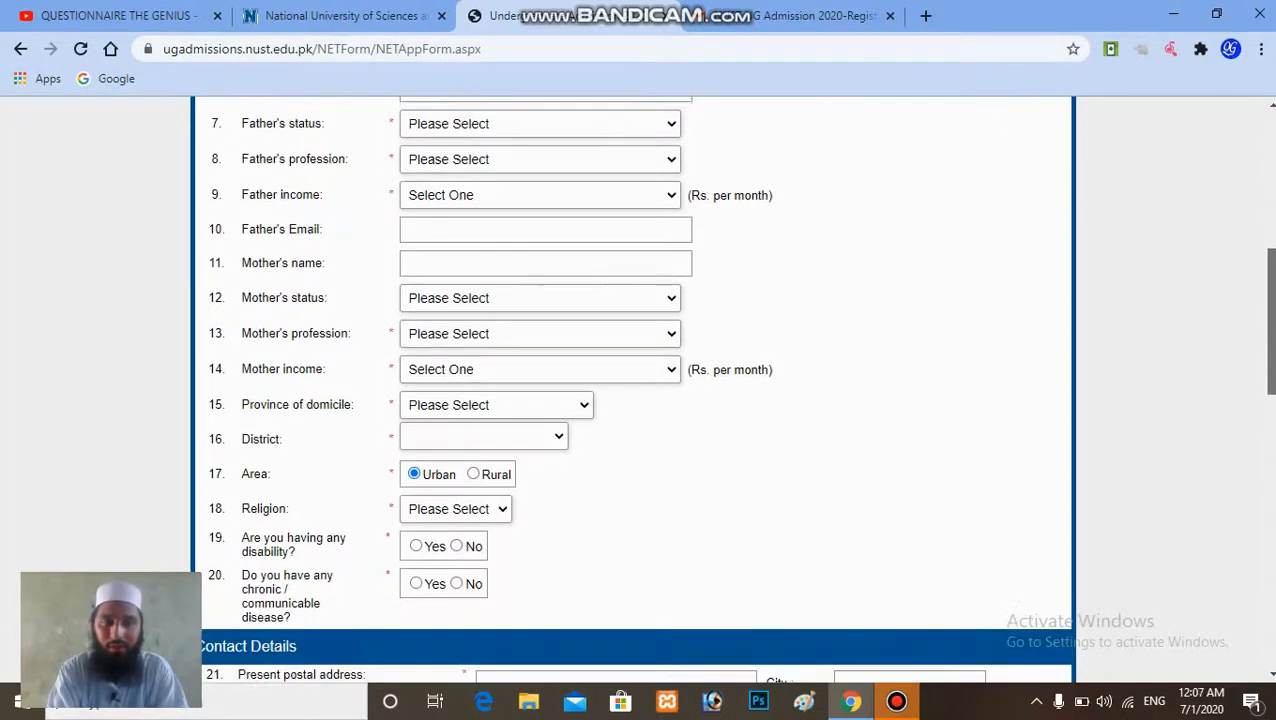
scroll(635, 389, down, 1)
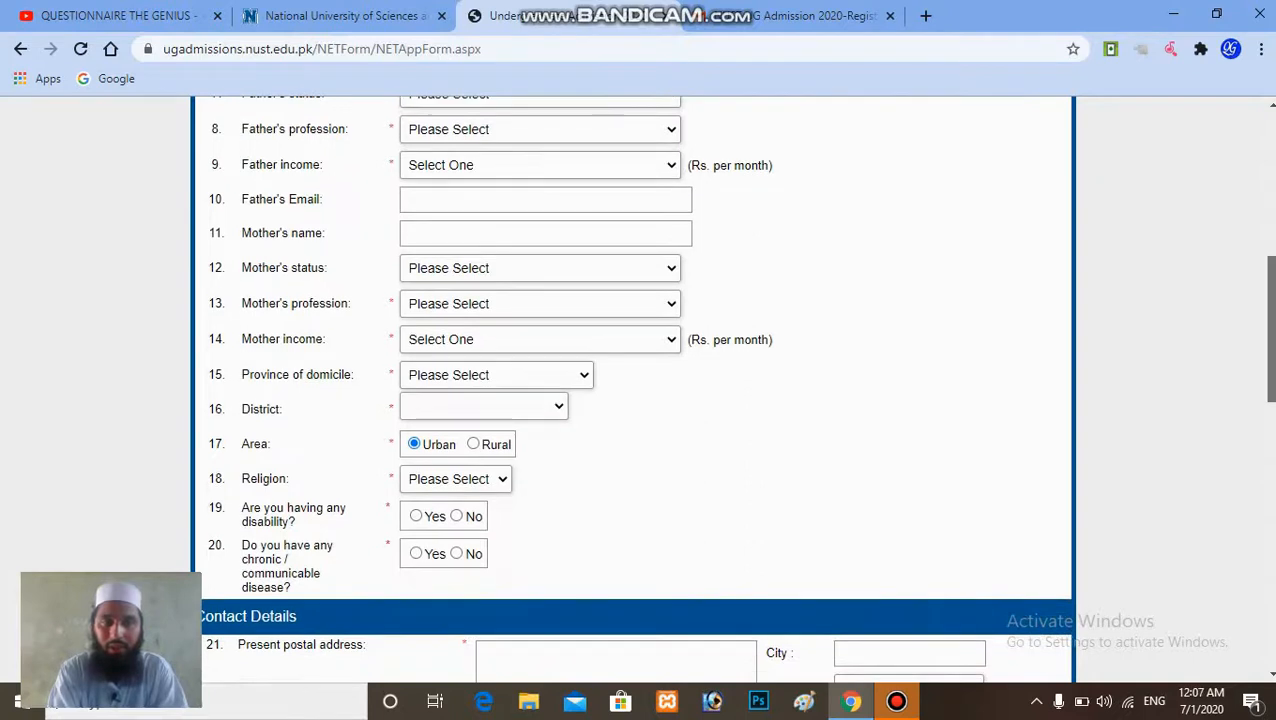
scroll(634, 389, down, 1)
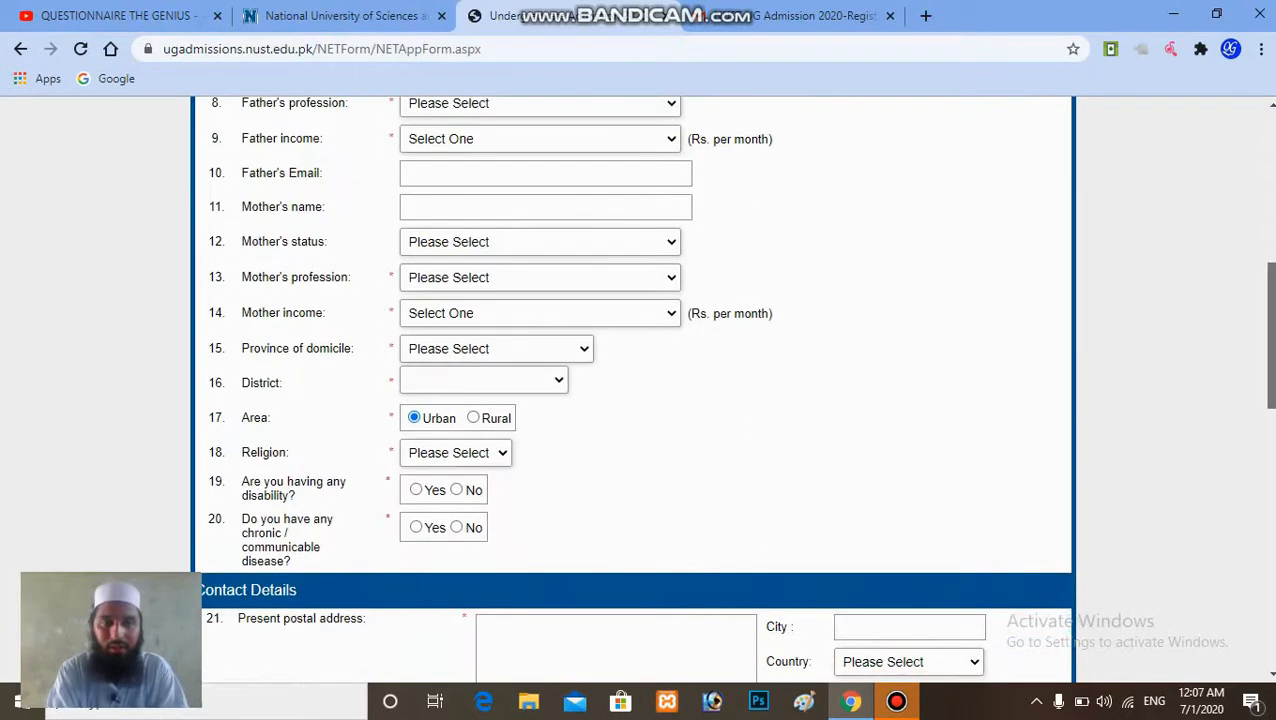
scroll(632, 389, down, 1)
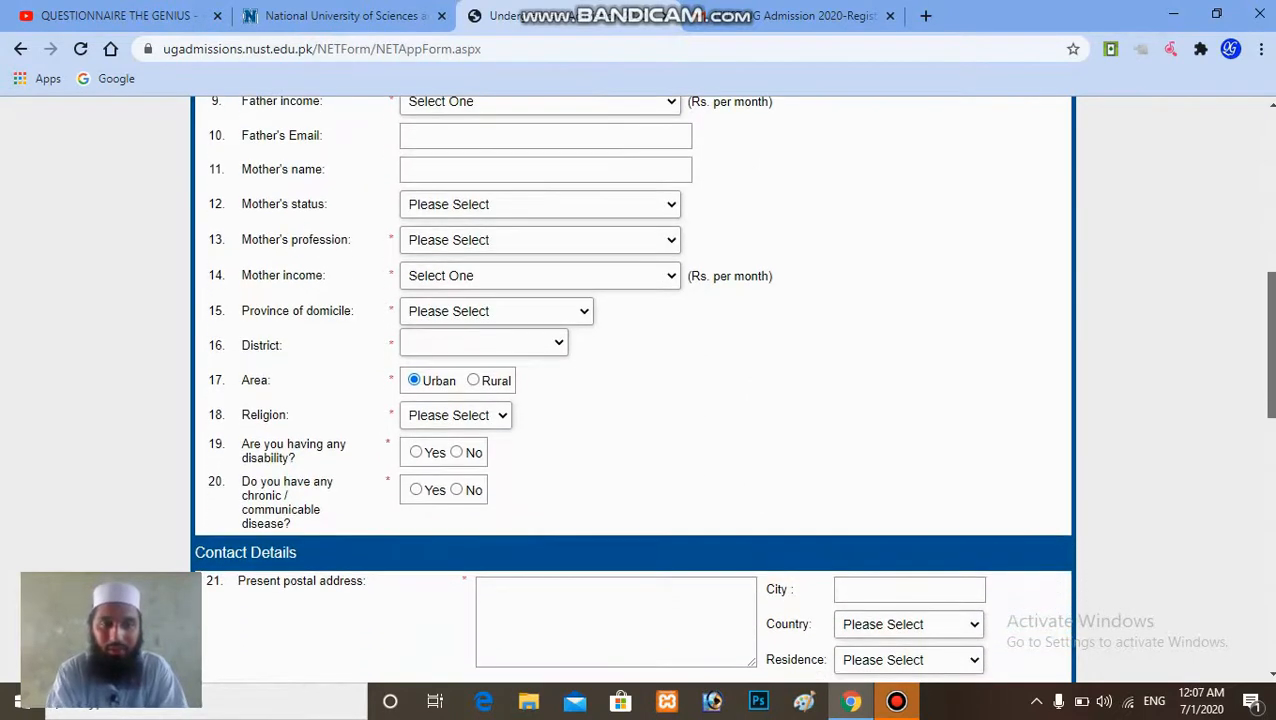
scroll(632, 389, down, 1)
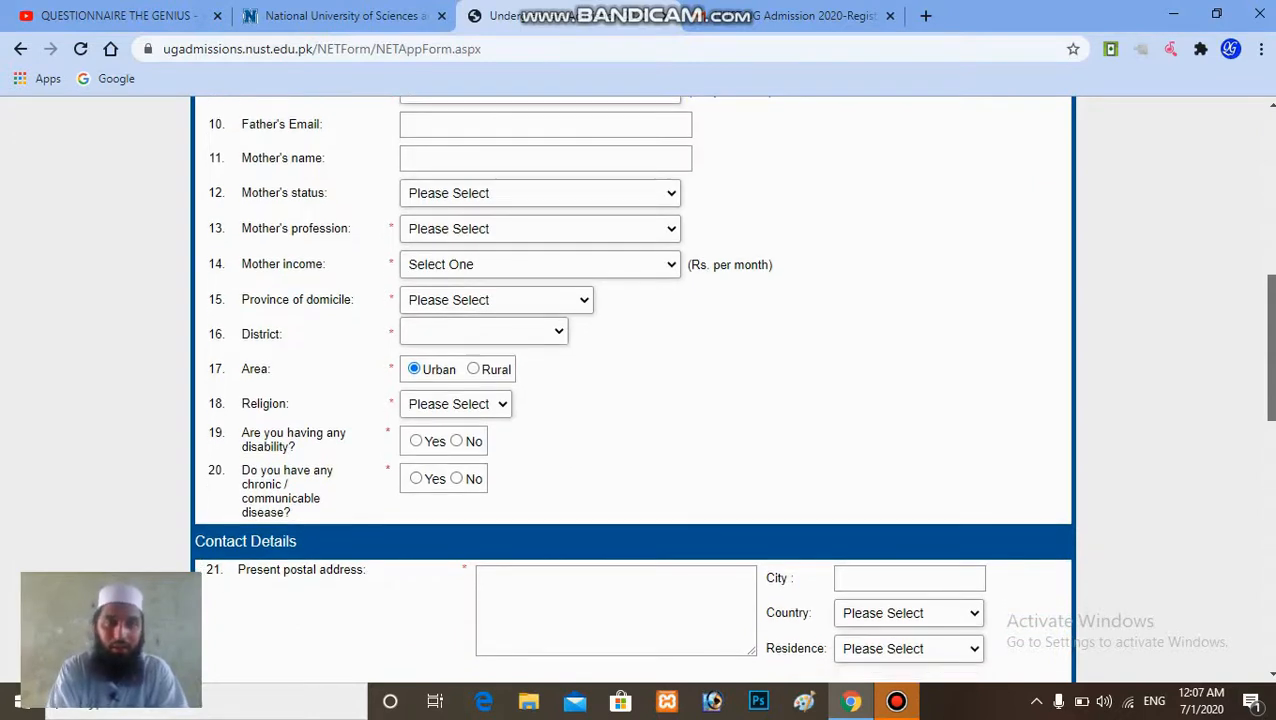
scroll(632, 389, down, 1)
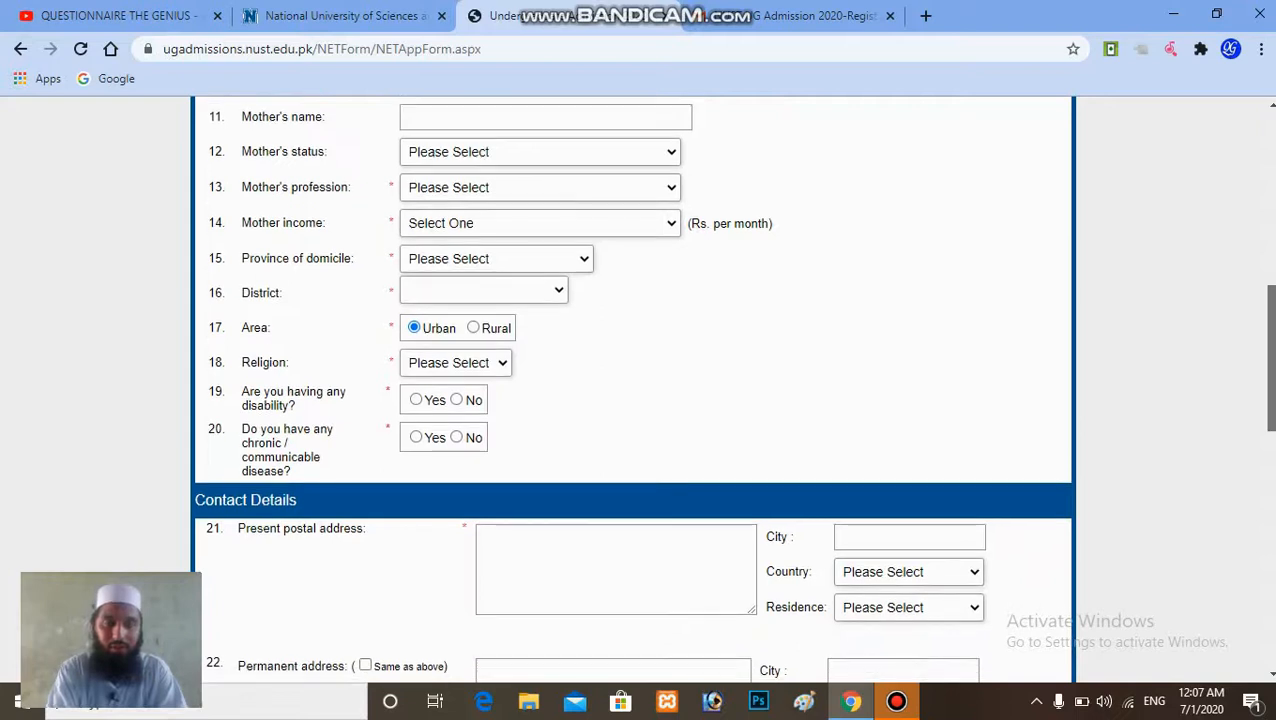
Examine the available options for Mother's profession and Mother income without choosing any.
click(670, 192)
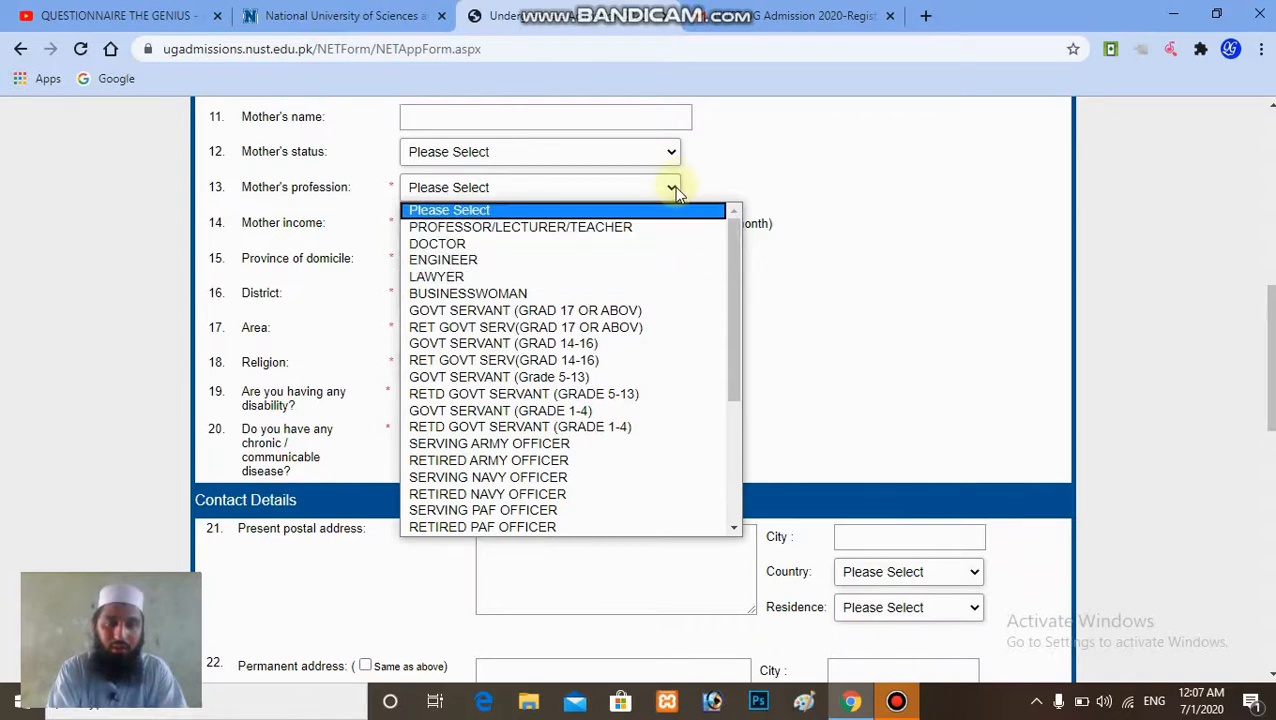
drag(735, 286, 741, 392)
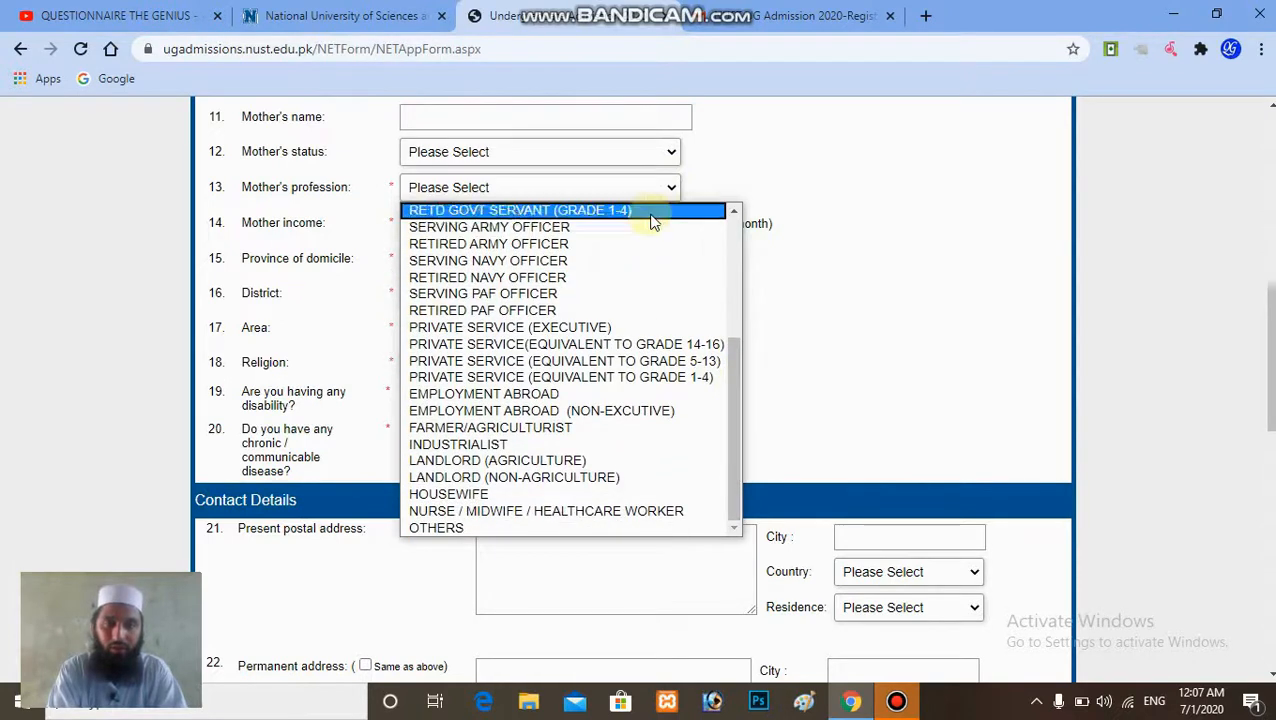
click(665, 190)
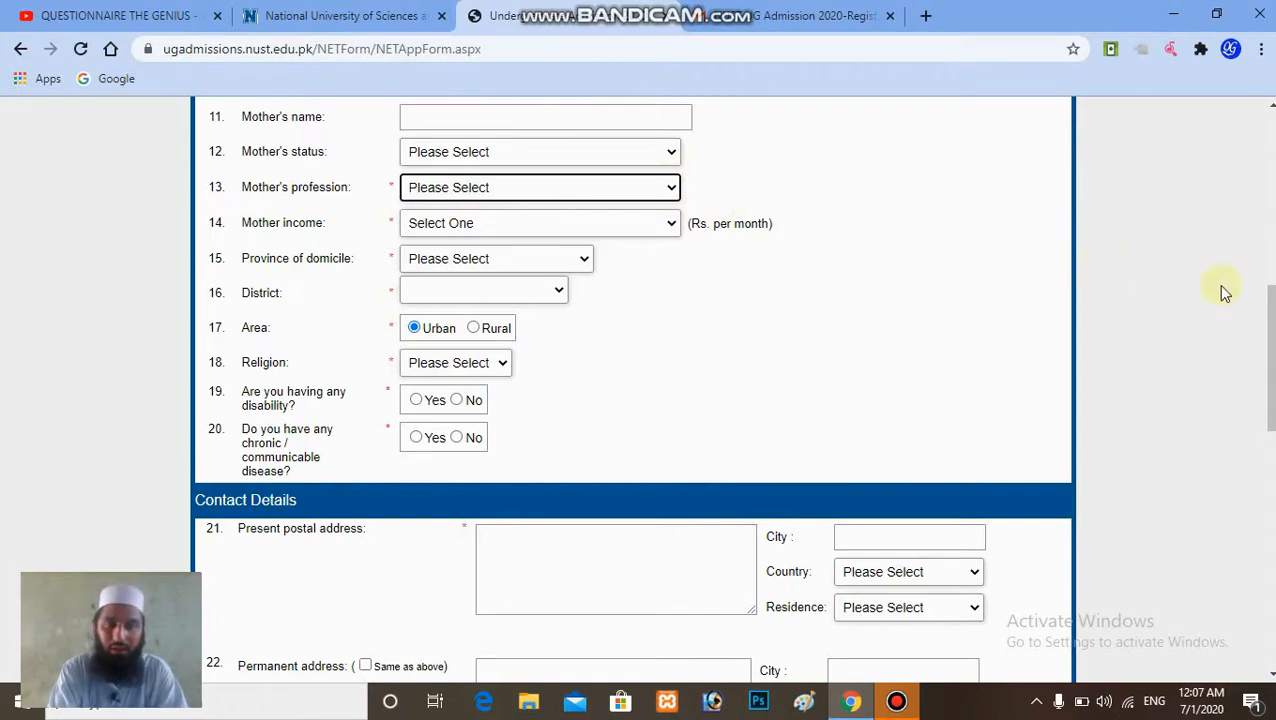
click(672, 225)
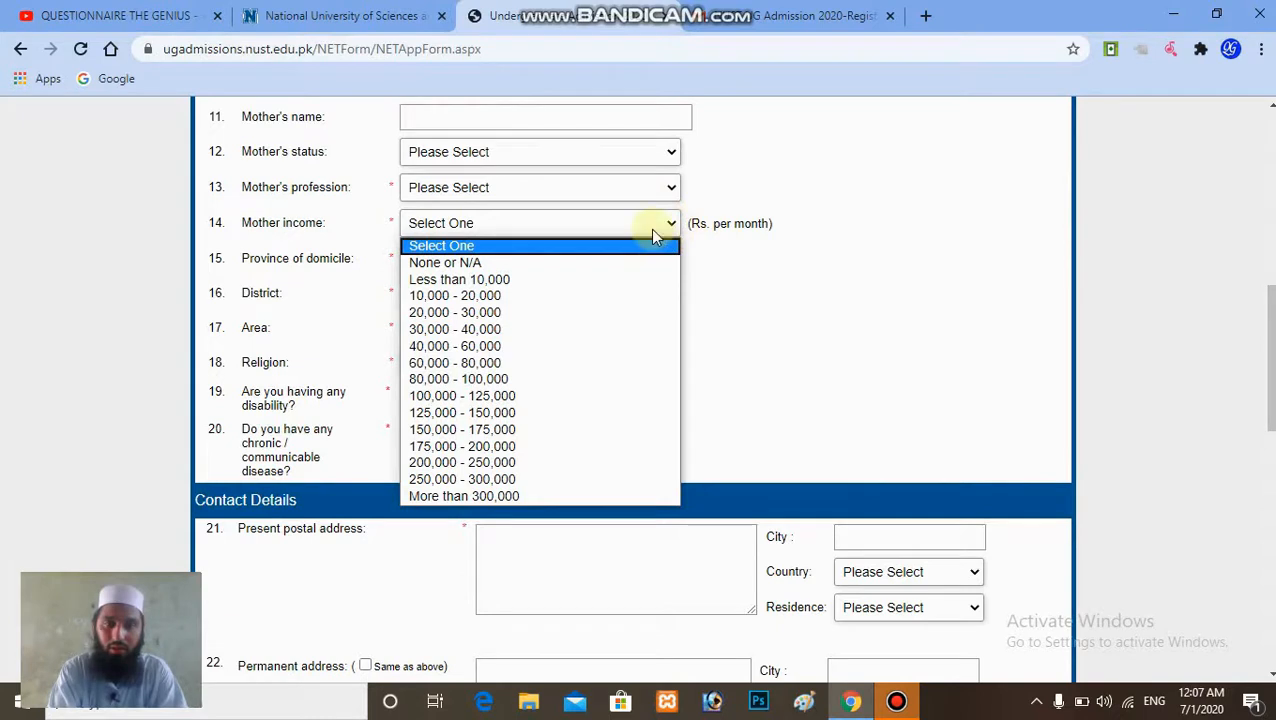
click(650, 227)
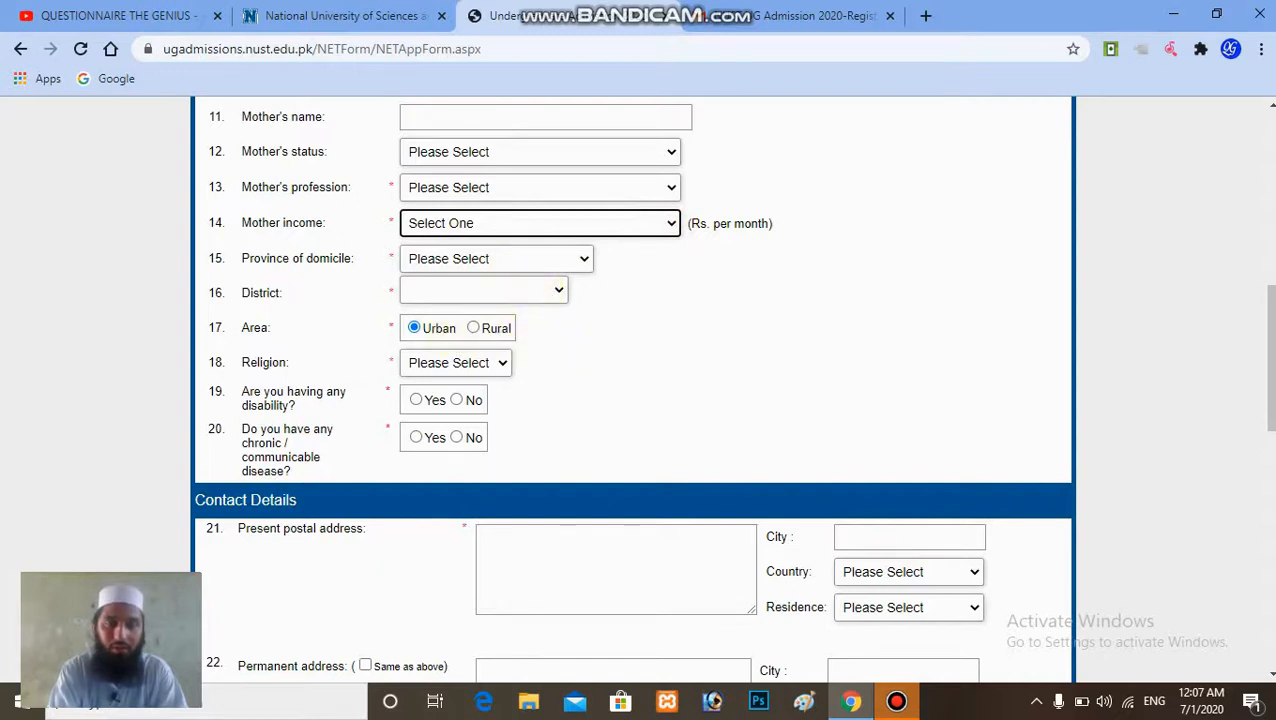
Review the remaining domicile and health questions and the Contact Details fields for postal address, permanent address and phone numbers.
scroll(1268, 360, down, 2)
scroll(1268, 370, down, 3)
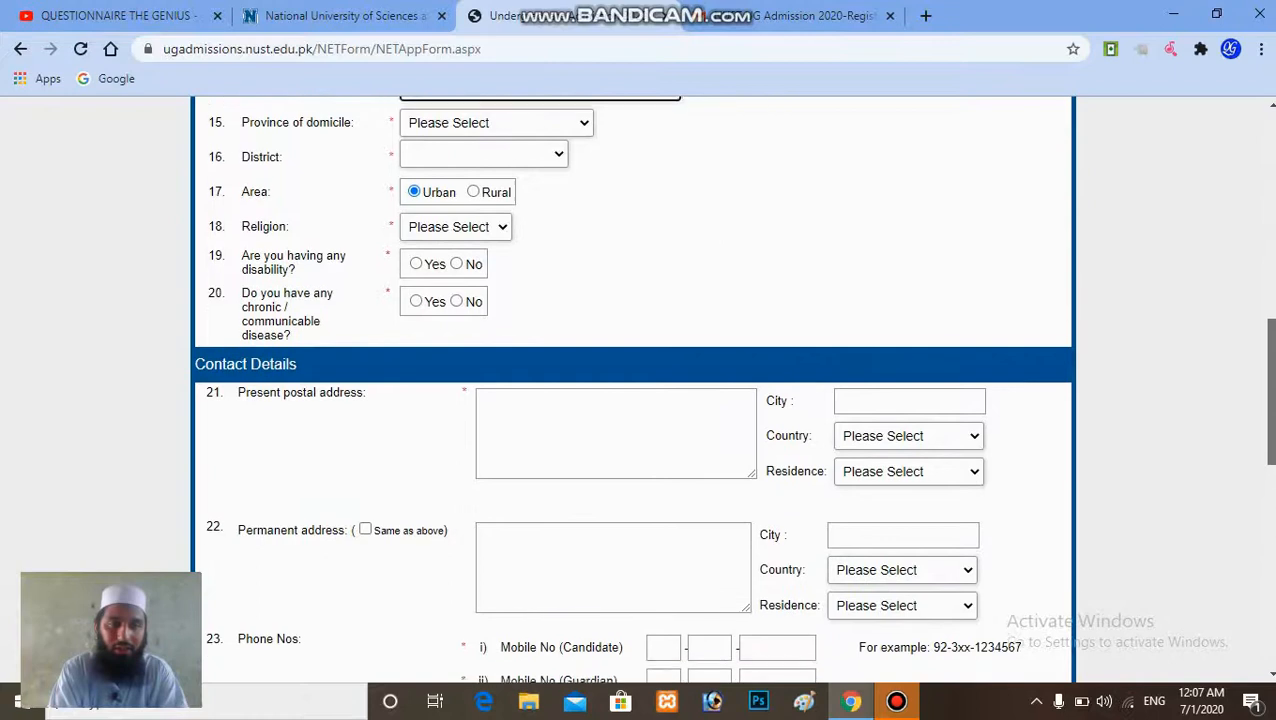
drag(1270, 370, 1270, 372)
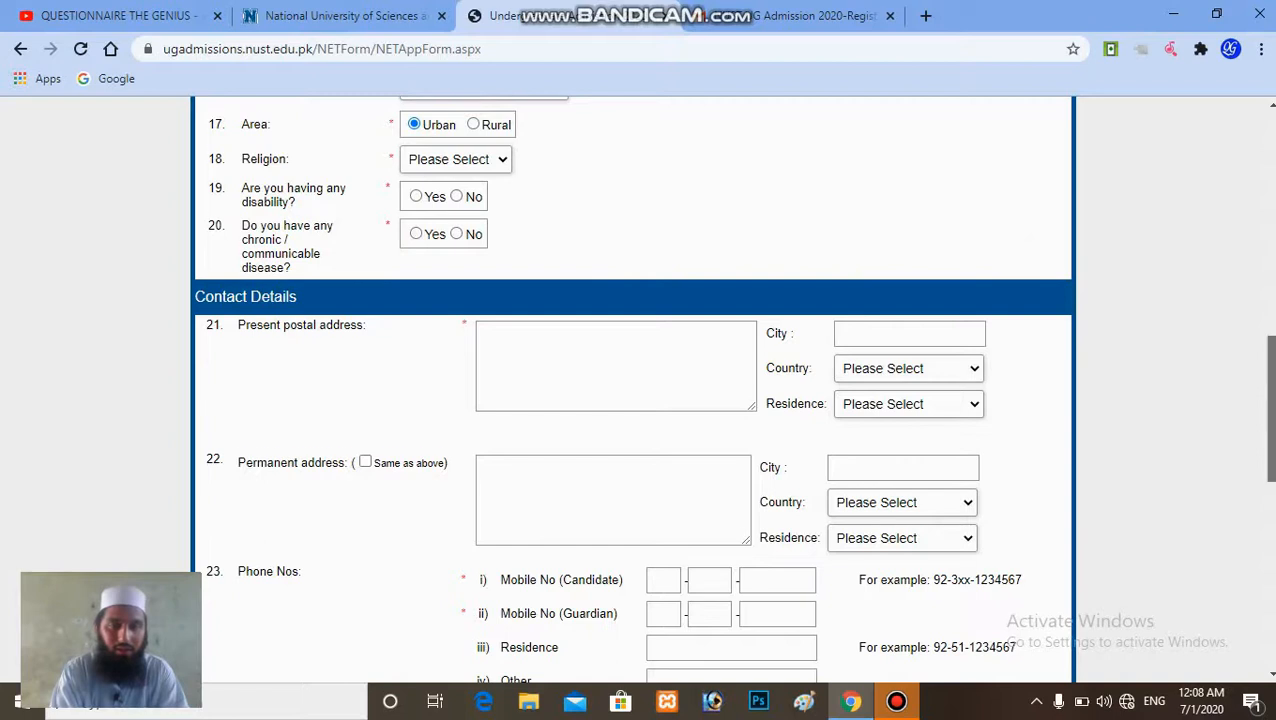
scroll(487, 215, down, 3)
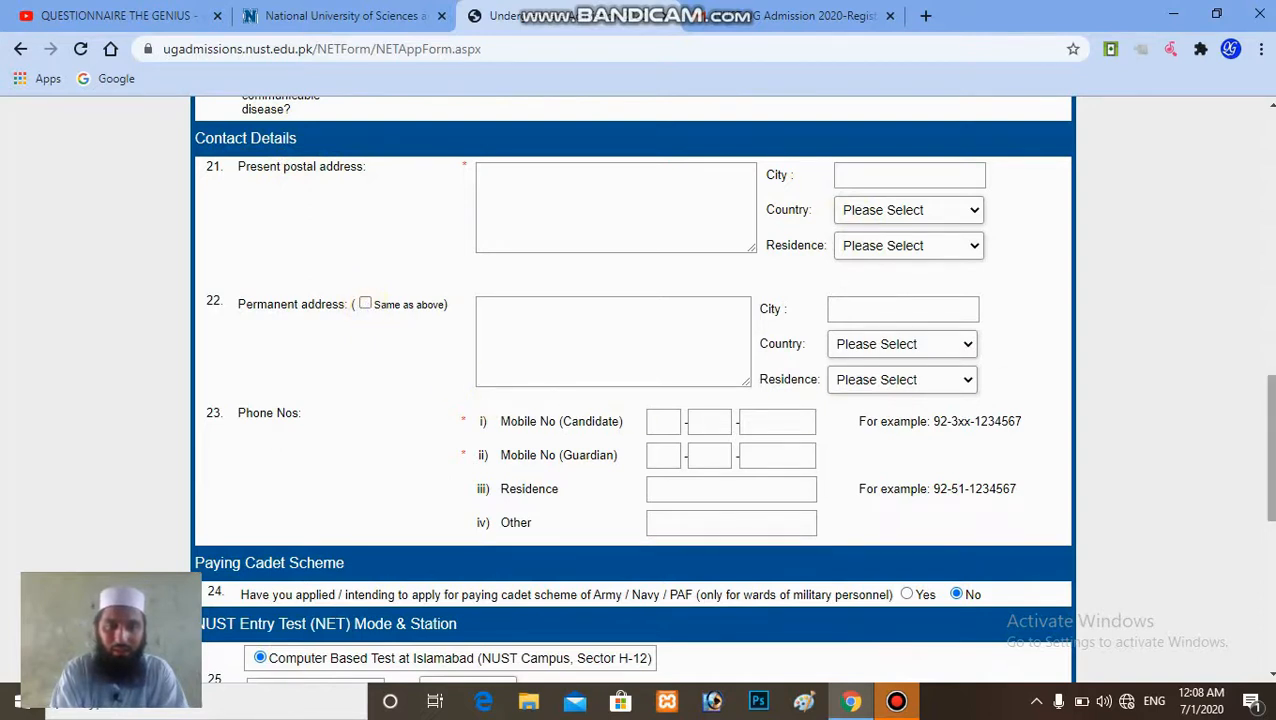
scroll(1190, 400, down, 2)
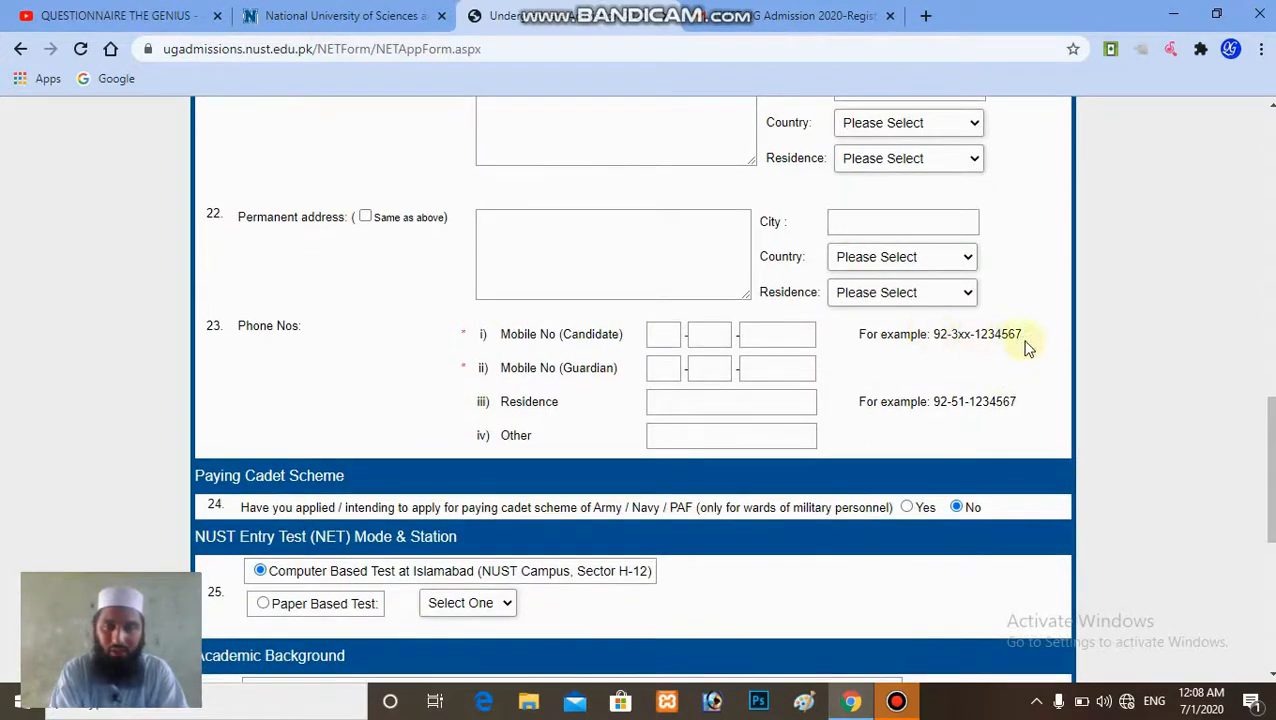
scroll(1265, 470, down, 1)
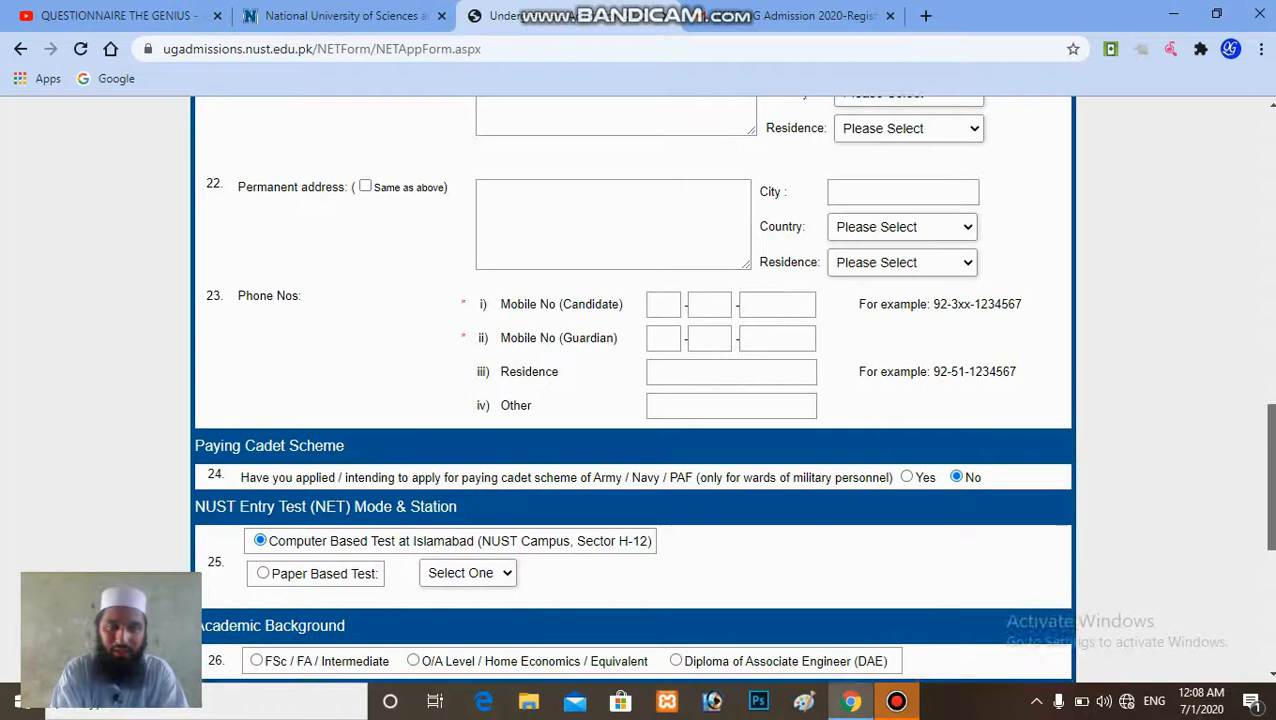
Read the Paying Cadet Scheme question, highlighting its wording about the scheme and wards of military personnel.
scroll(425, 326, down, 2)
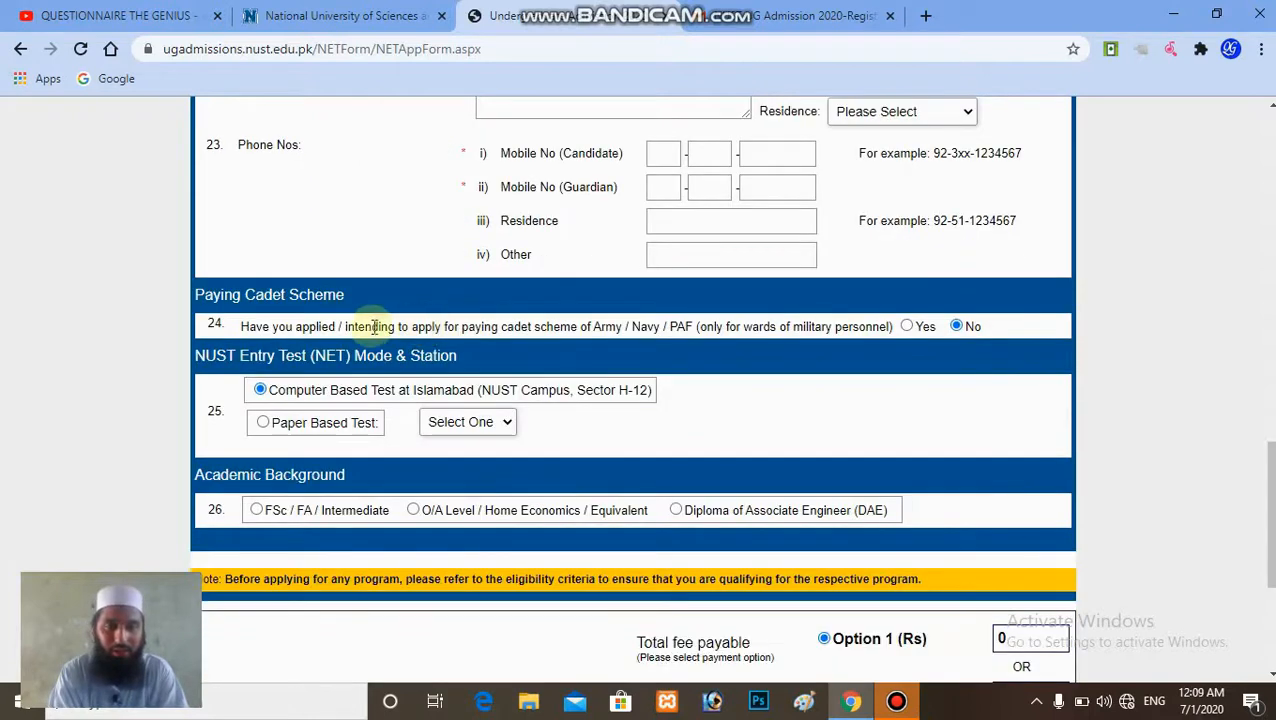
drag(388, 326, 594, 326)
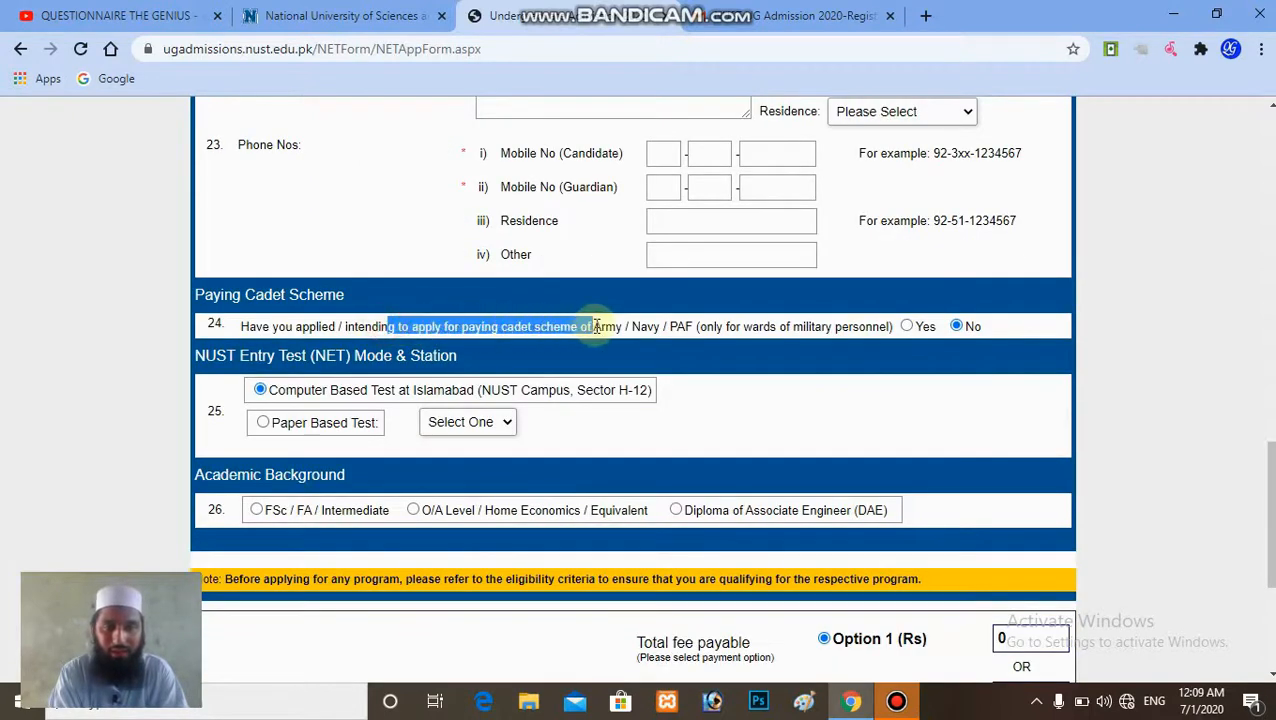
drag(743, 326, 908, 330)
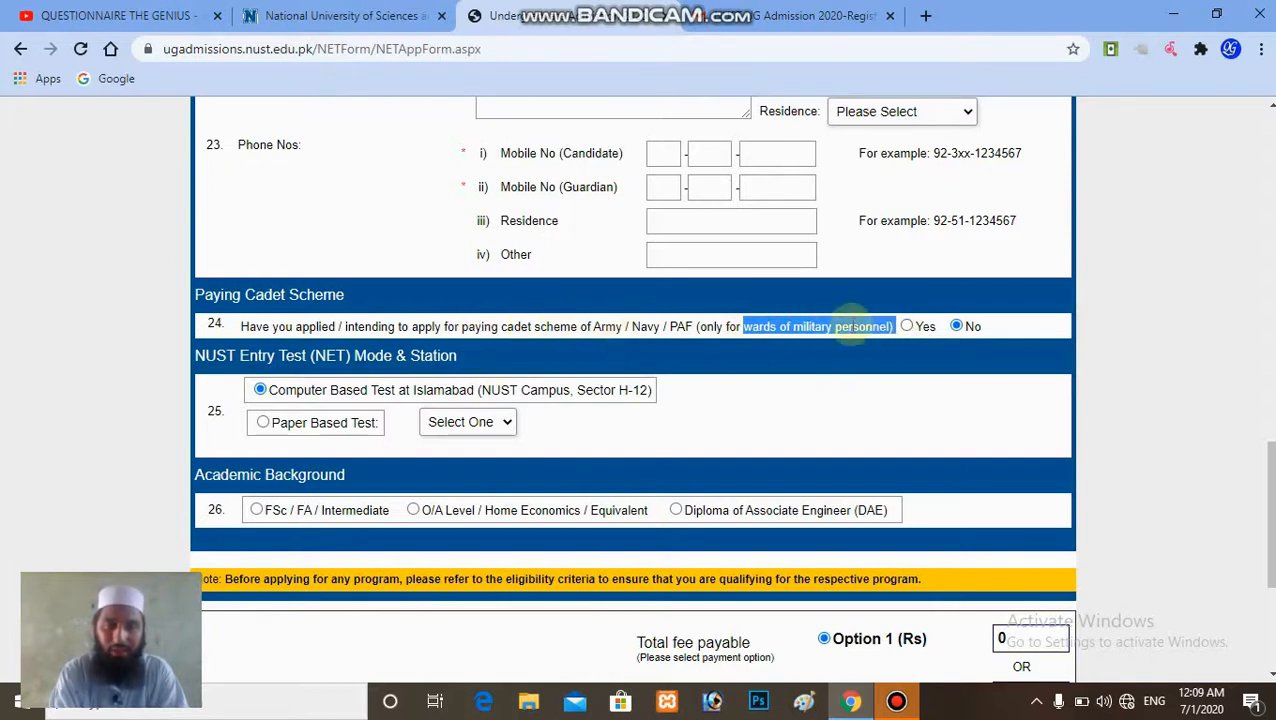
click(845, 326)
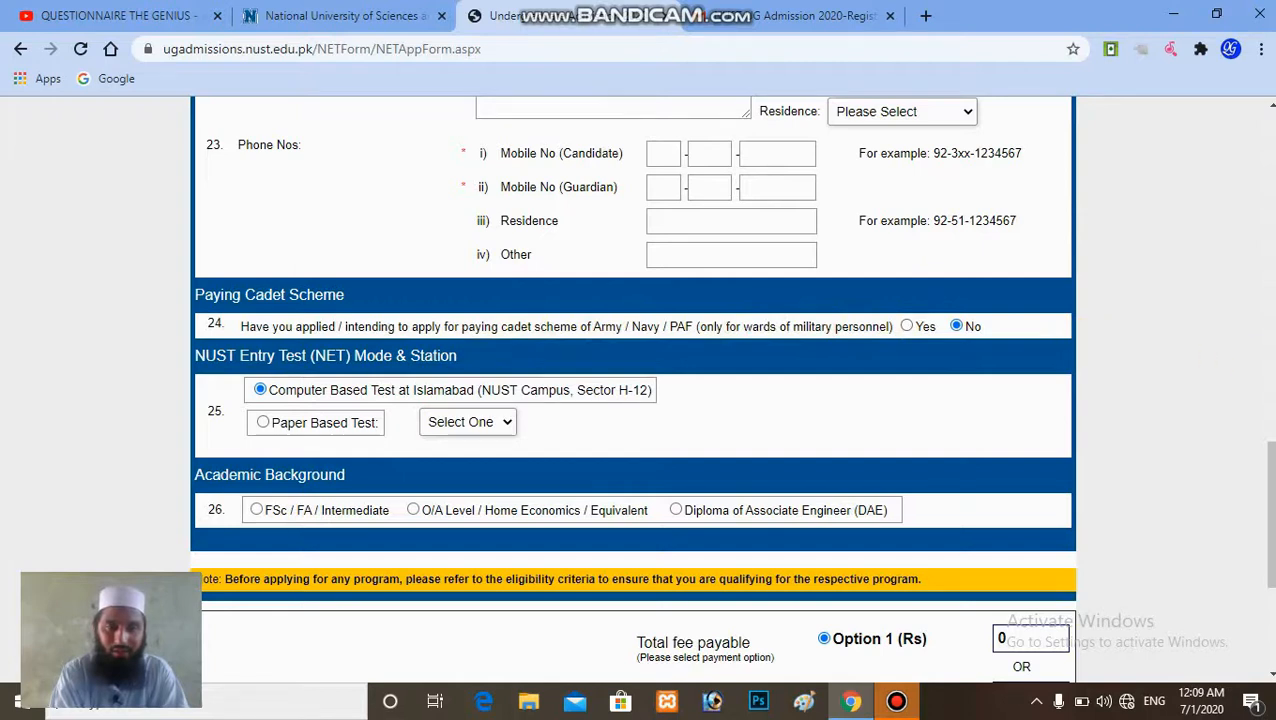
Try Paper Based Test as the entry test mode, check its station list, and return to Computer Based Test at Islamabad.
drag(1271, 502, 1271, 511)
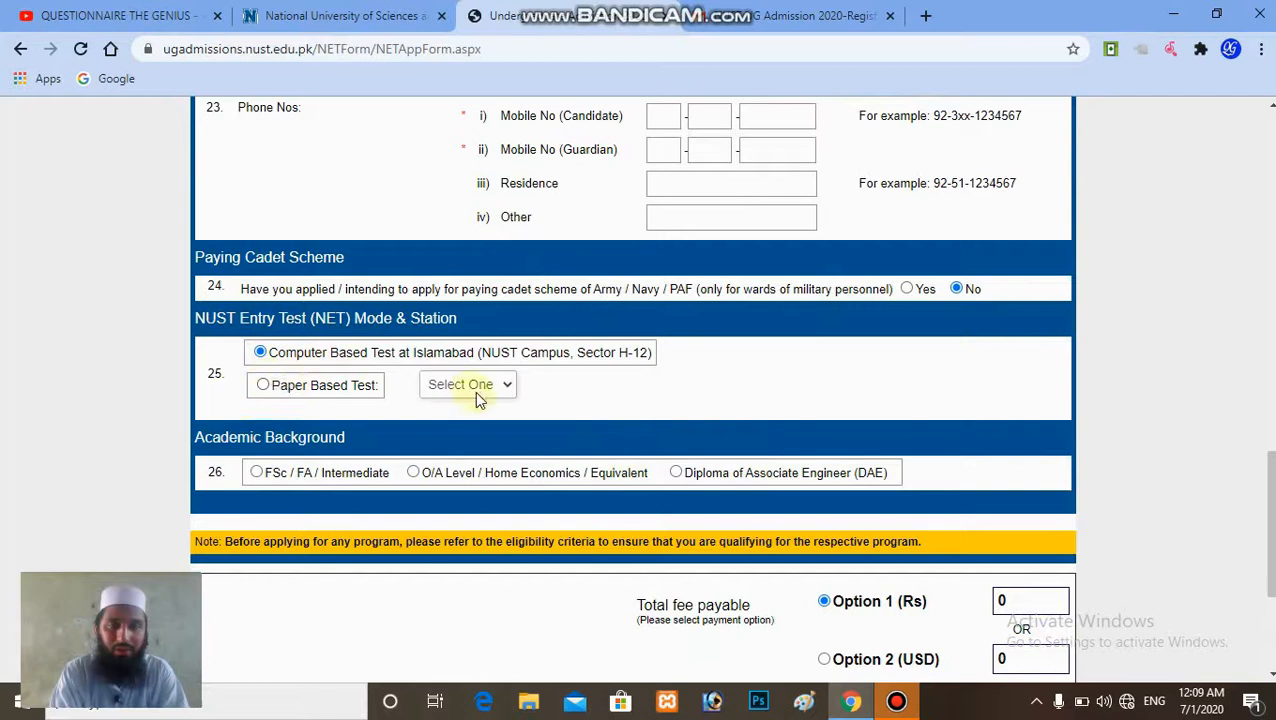
click(263, 385)
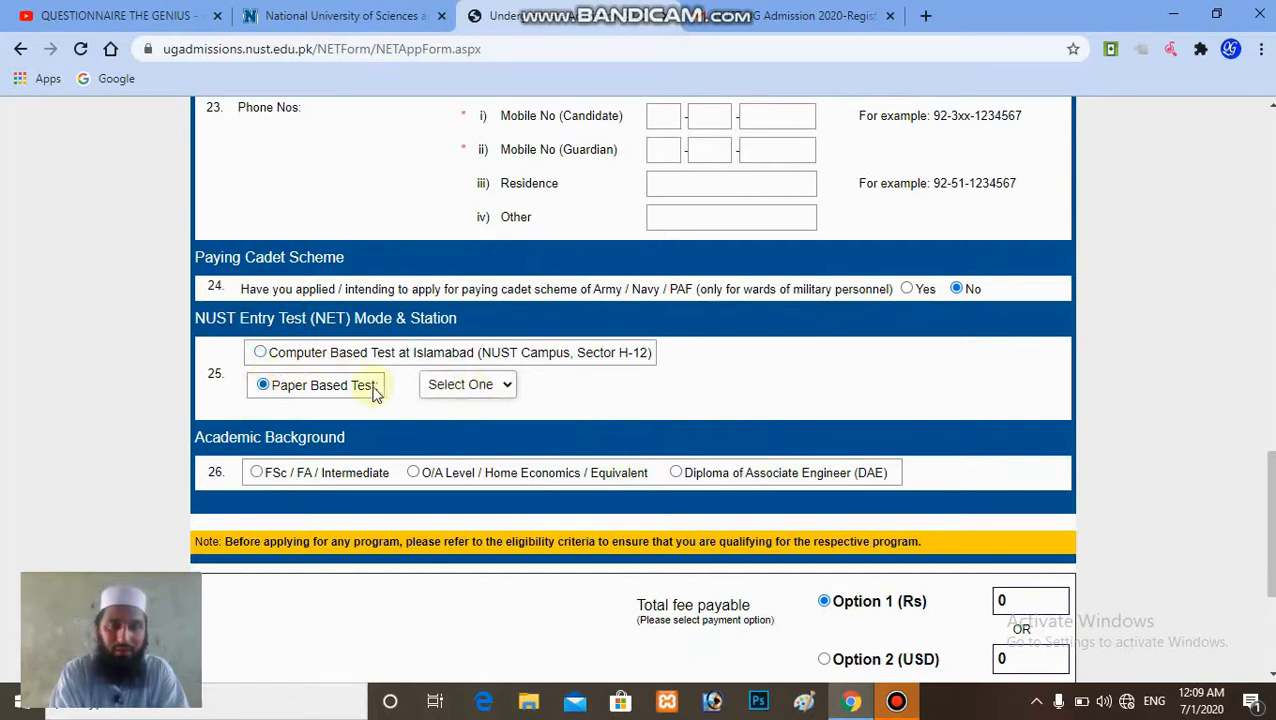
click(468, 385)
click(476, 388)
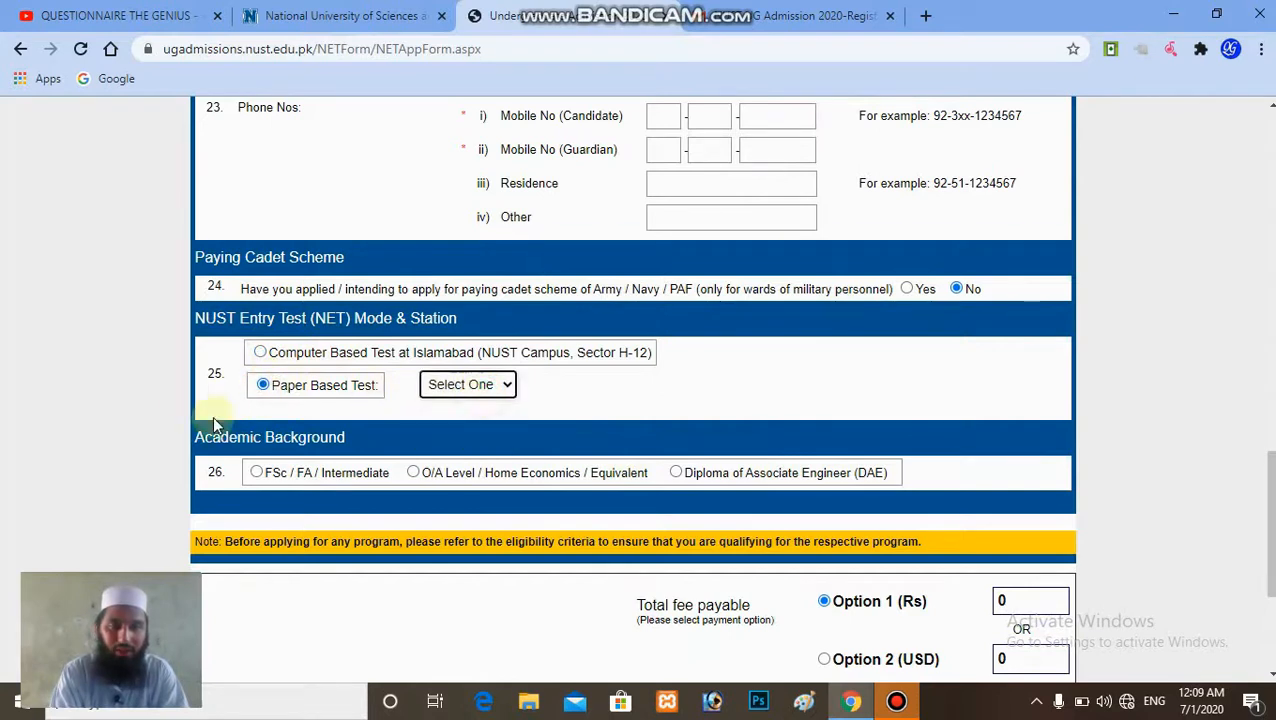
click(260, 352)
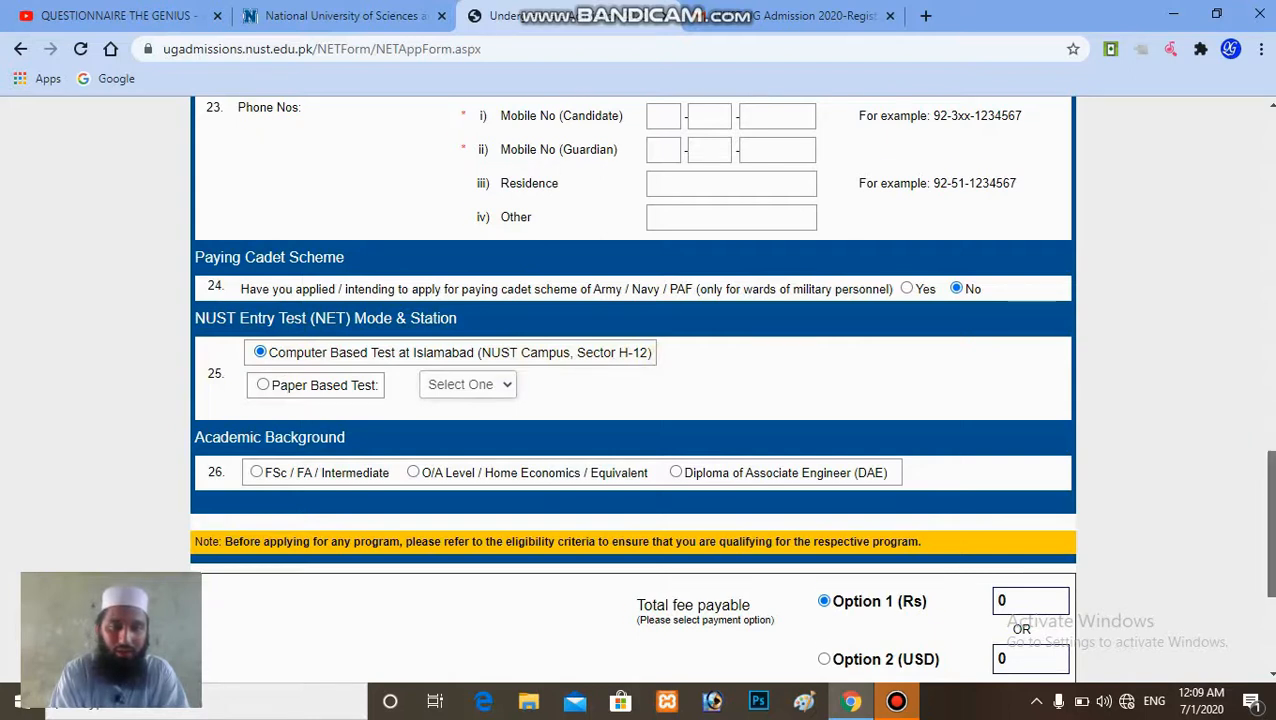
scroll(1268, 520, down, 1)
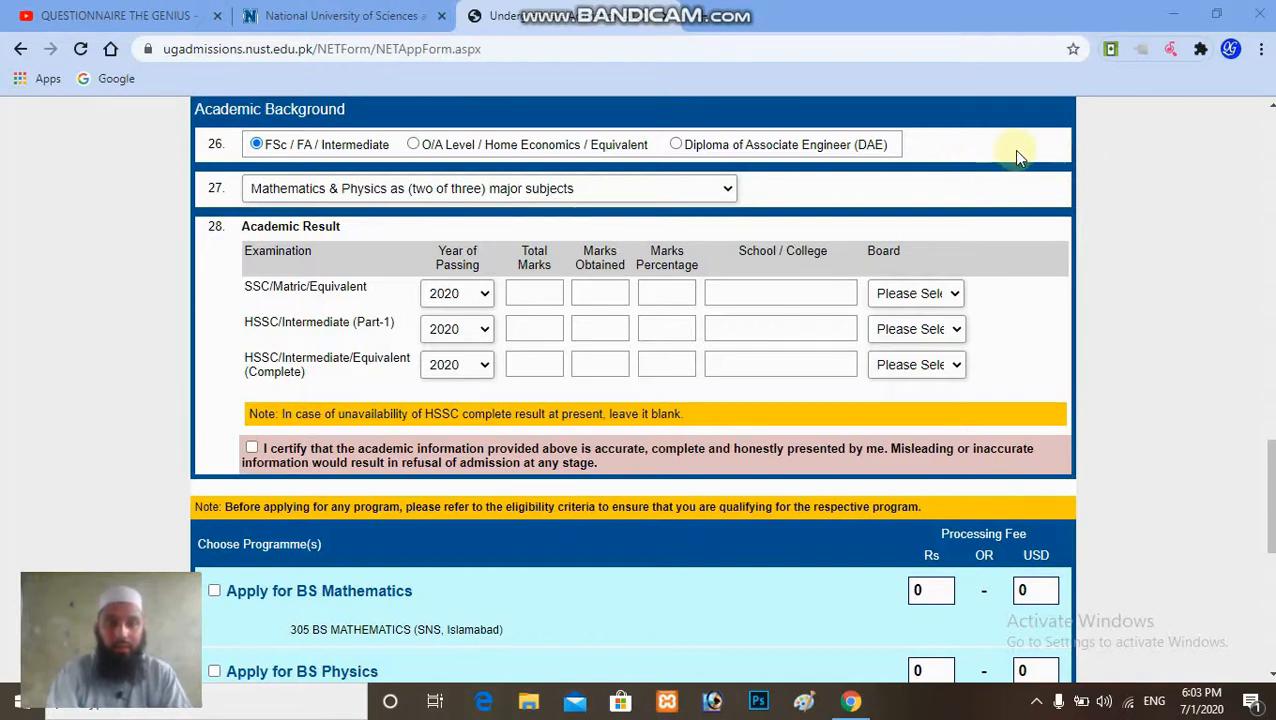
Set the qualification to Pre-Engineering group and the SSC/Matric year of passing to 2018.
click(729, 191)
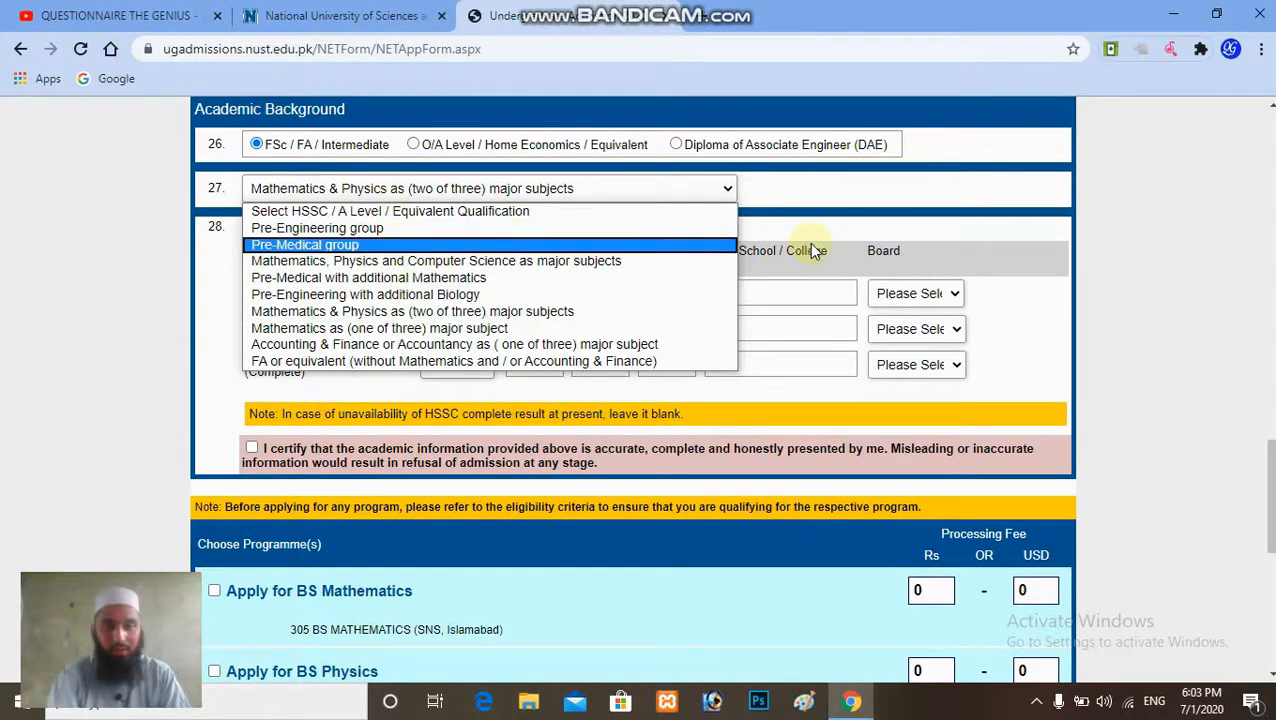
click(427, 231)
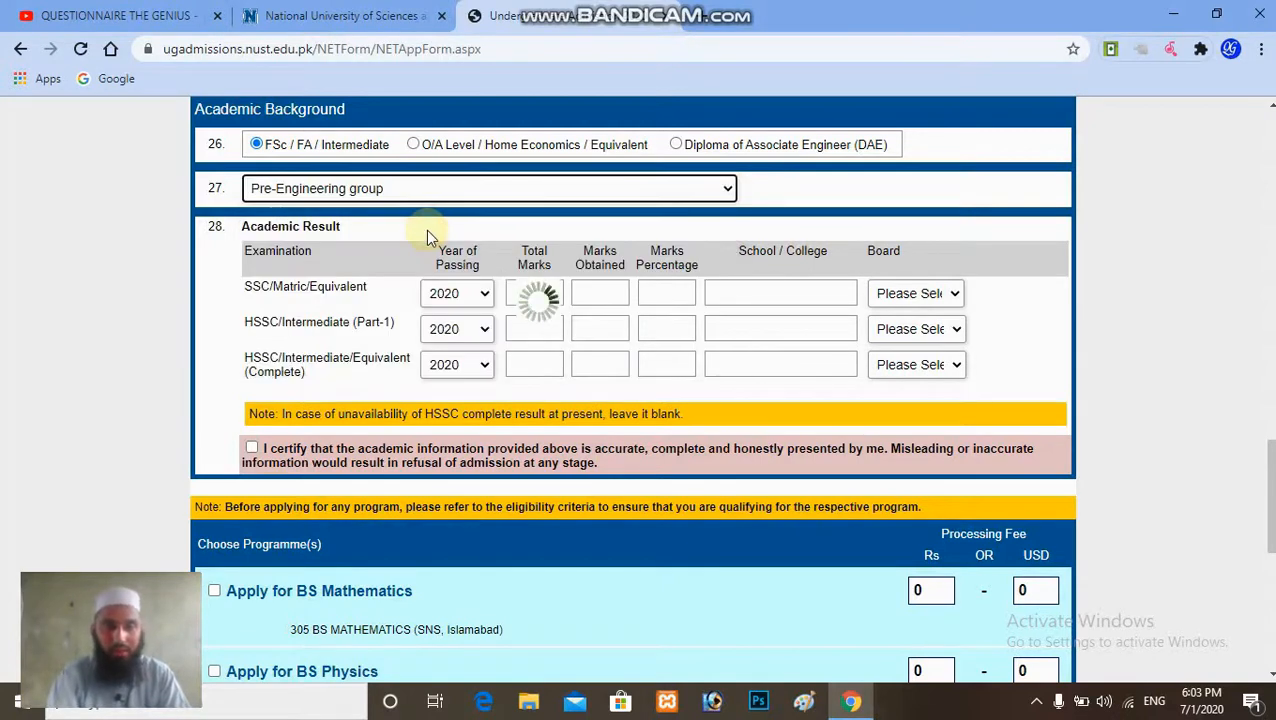
click(483, 296)
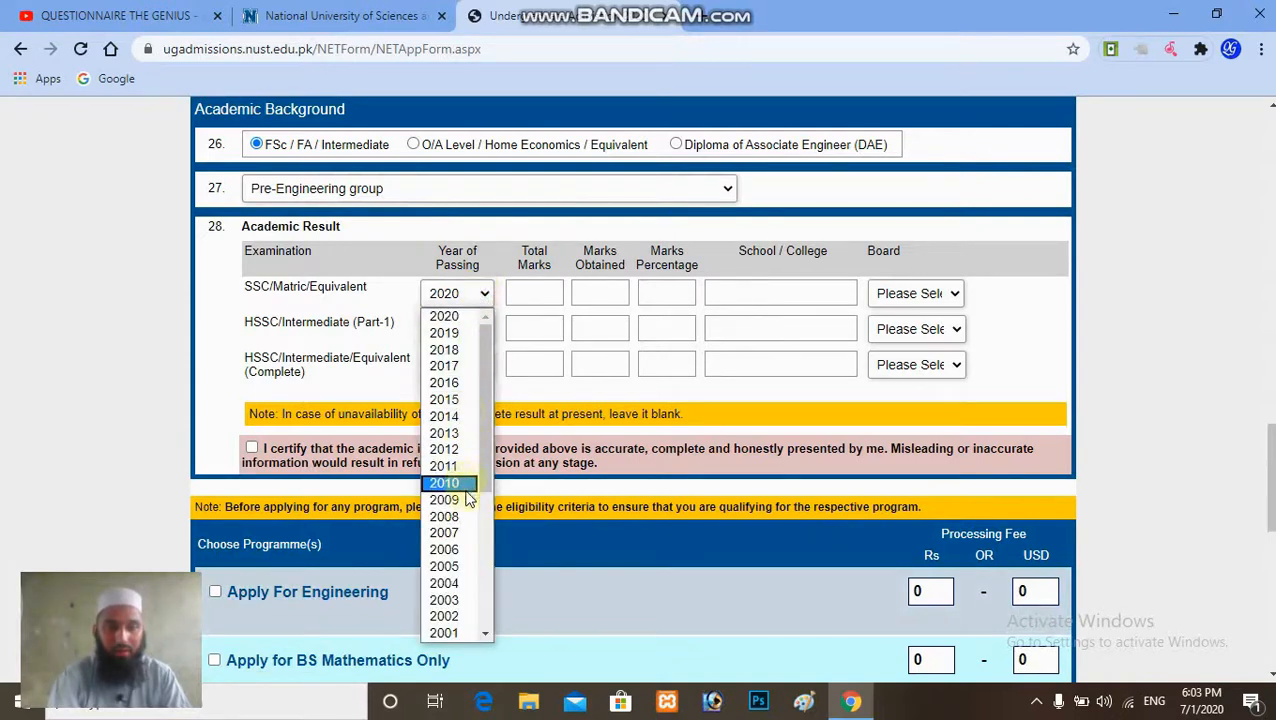
click(446, 350)
Enter 1100 total marks and 9998 marks obtained for SSC/Matric.
click(524, 295)
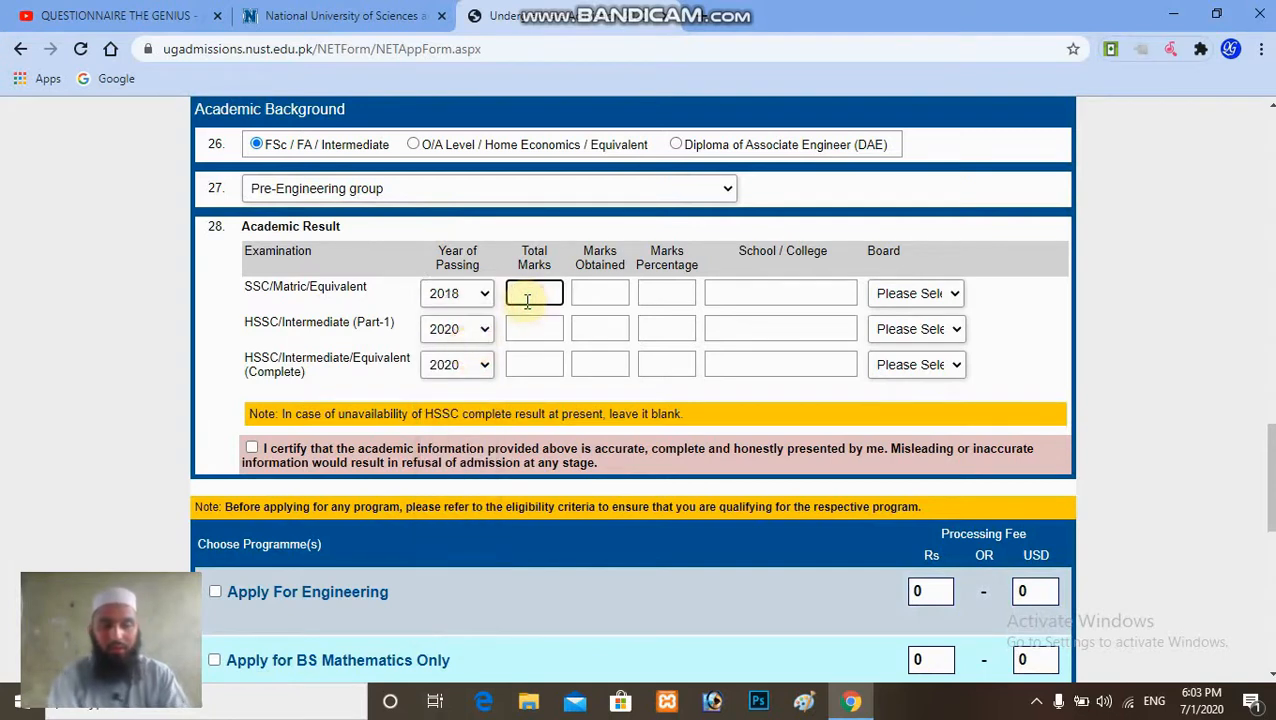
text(1100)
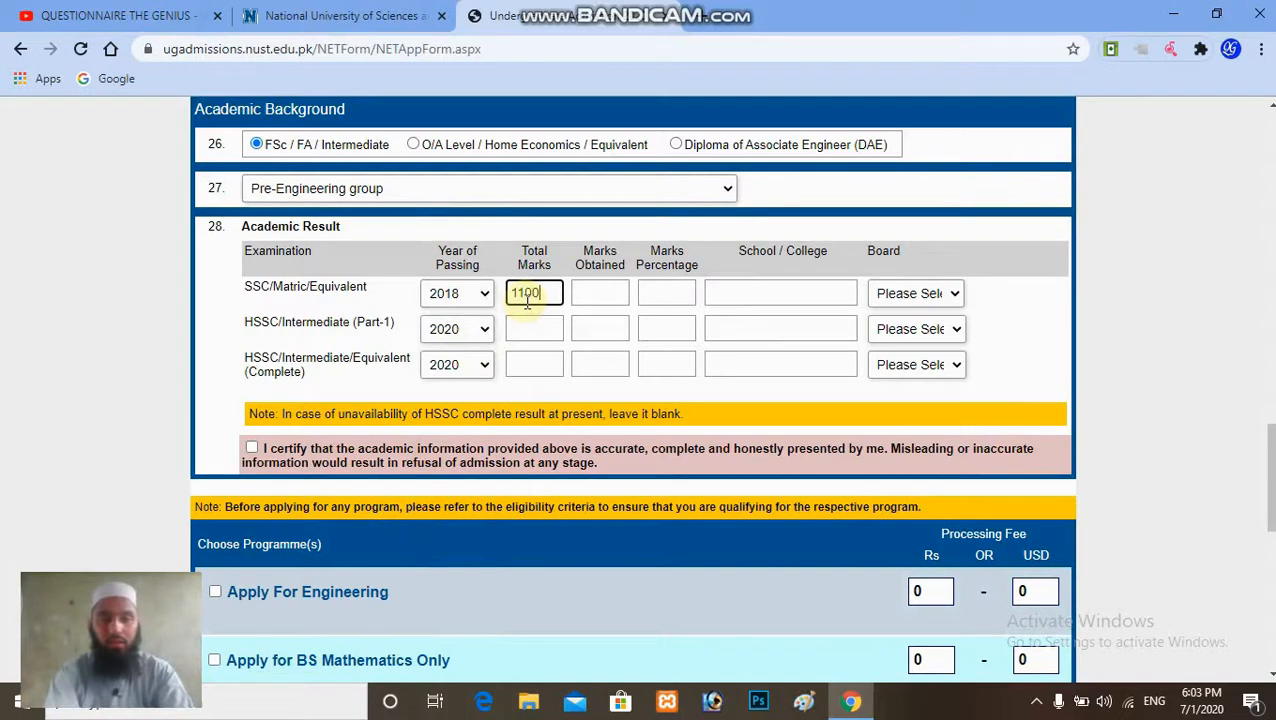
key(Tab)
text(999)
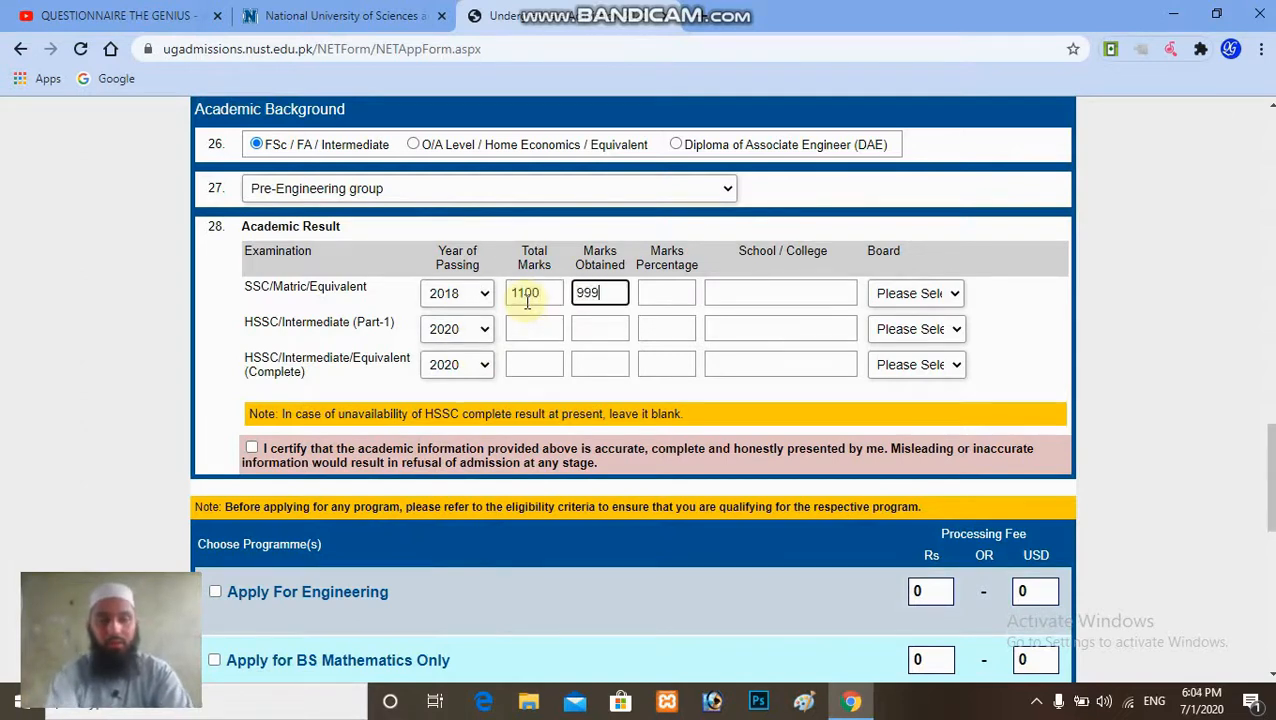
text(8)
key(Tab)
Fill in GOVT. CITY HIGH SCHOOL as the SSC/Matric school and choose Dera Ghazi Khan as its board.
text(GO)
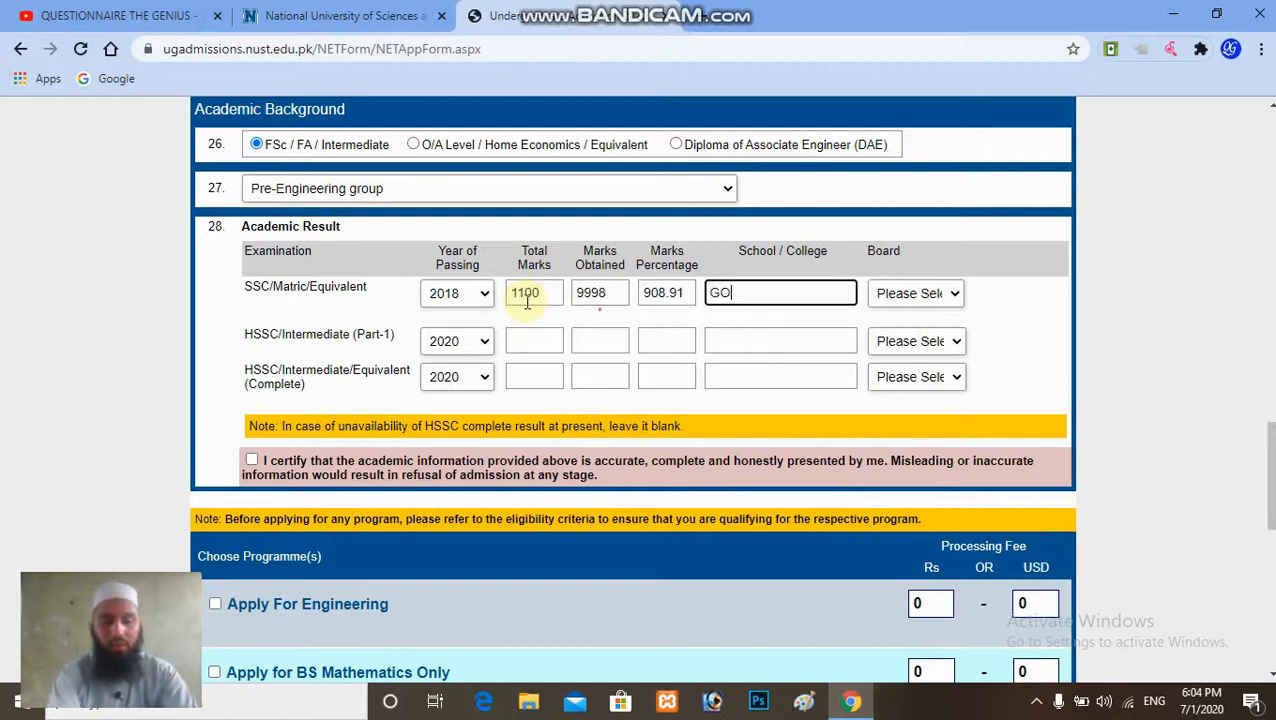
text(VT)
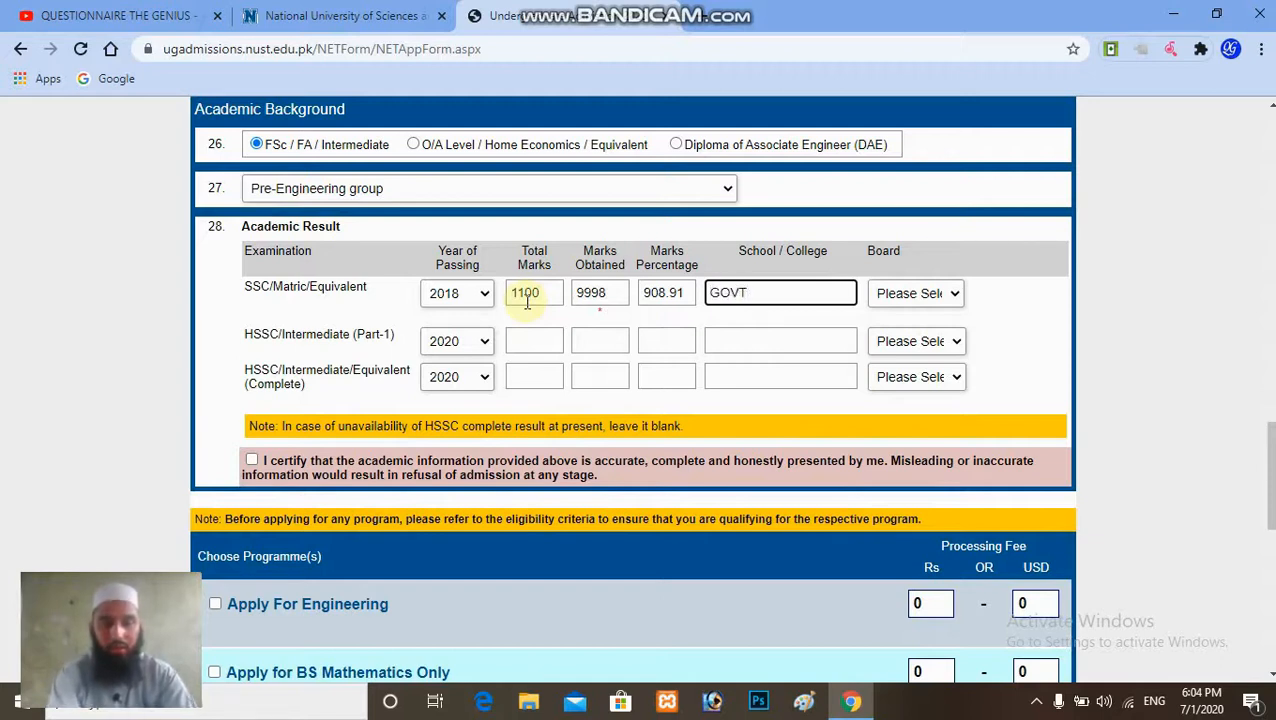
text(. CITY HIGH)
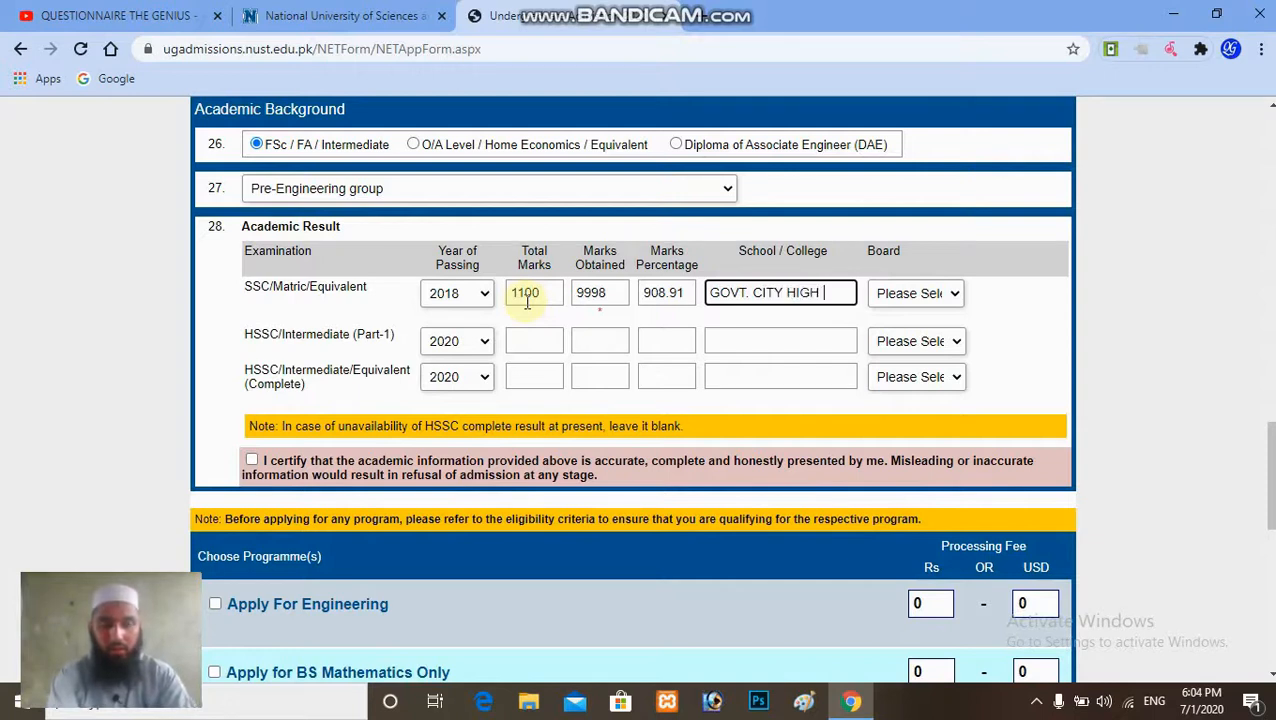
text( SCHOOL)
key(Tab)
key(d)
key(Tab)
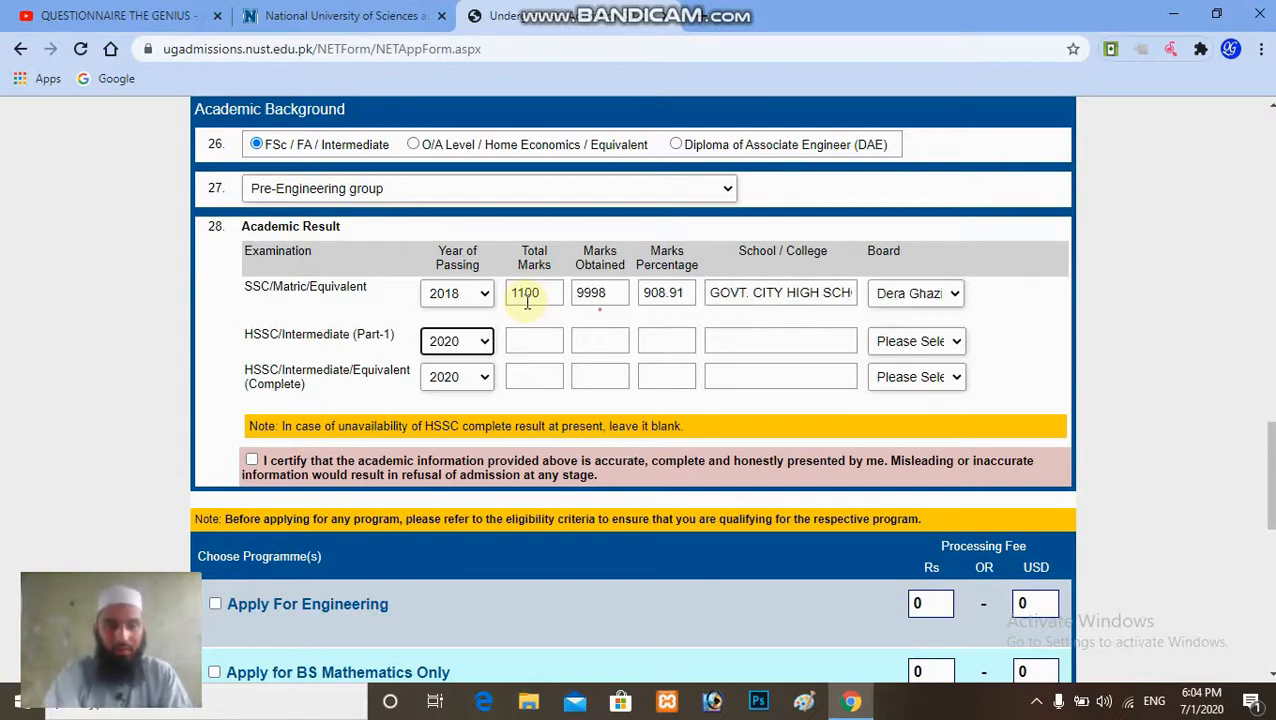
For HSSC/Intermediate (Part-1), set the year of passing to 2019, total marks to 505 and marks obtained to 498.
click(485, 341)
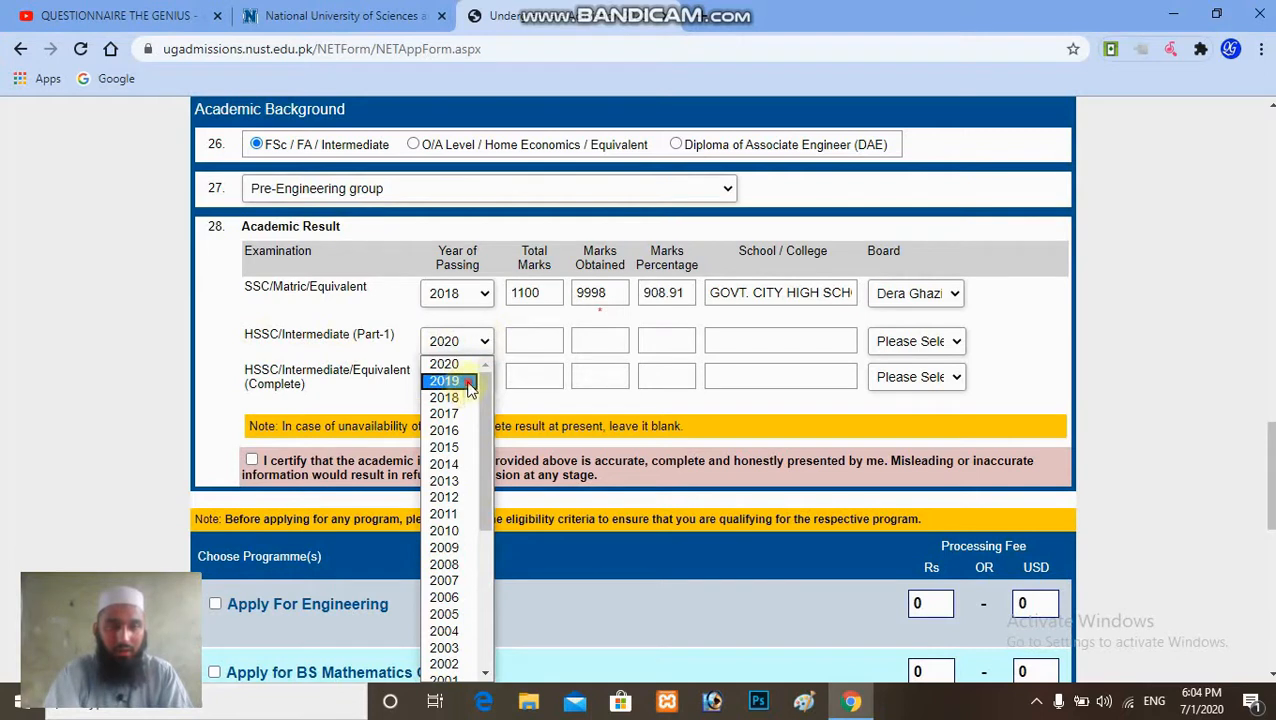
click(468, 386)
click(540, 338)
text(505)
click(606, 340)
text(498)
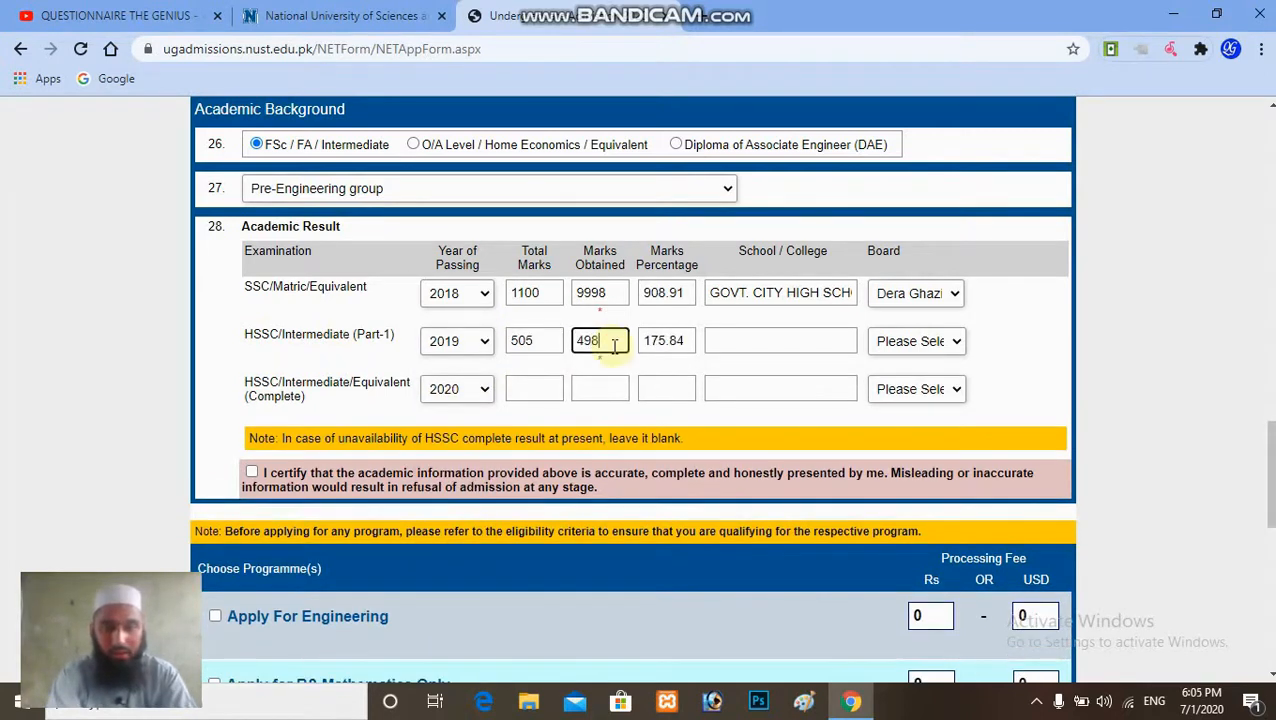
key(Tab)
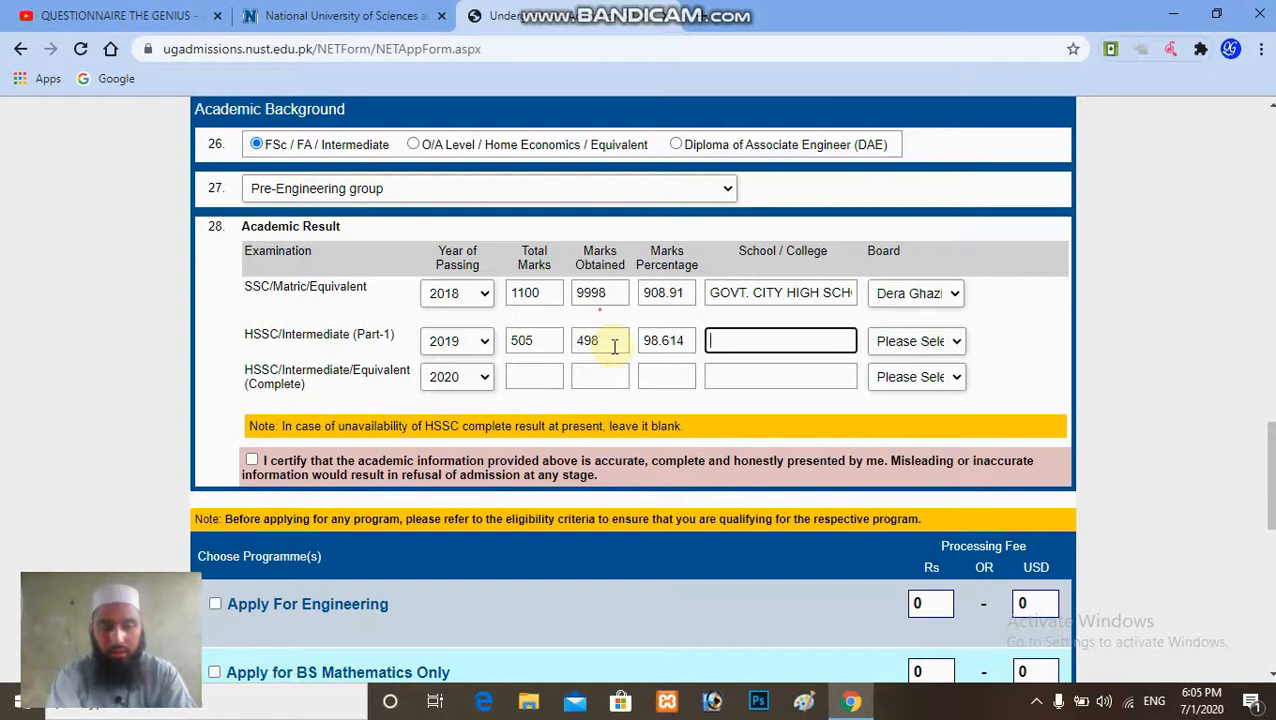
Fill in GOVT. DEGREE and the Dera Ghazi Khan board for HSSC Part-1, and certify the academic information as accurate.
text(G)
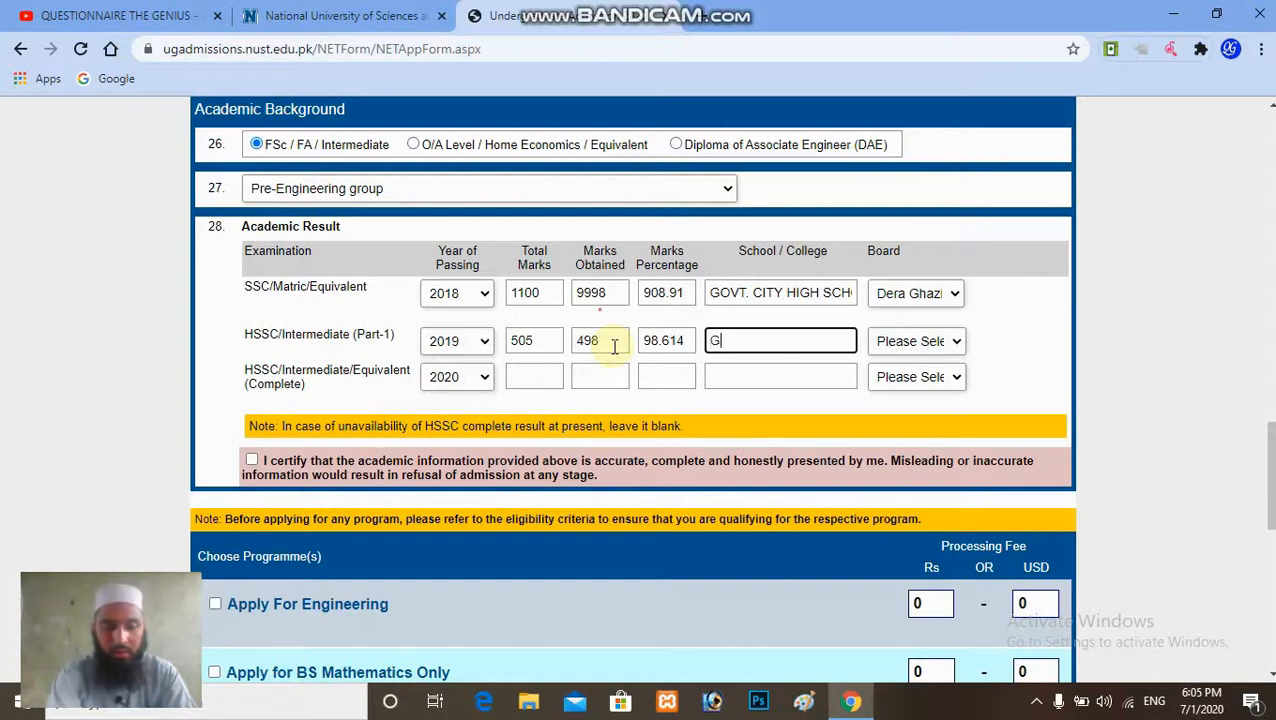
text(OVT. DEGREE)
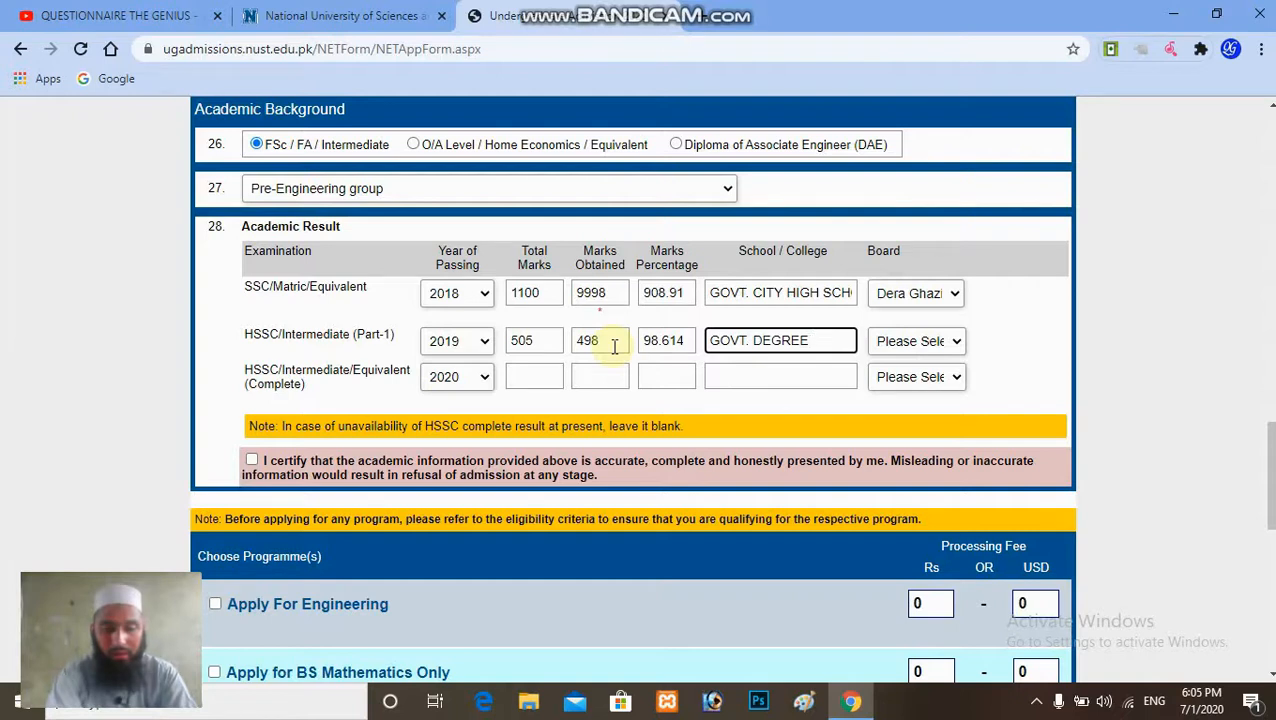
key(Tab)
key(d)
key(Tab)
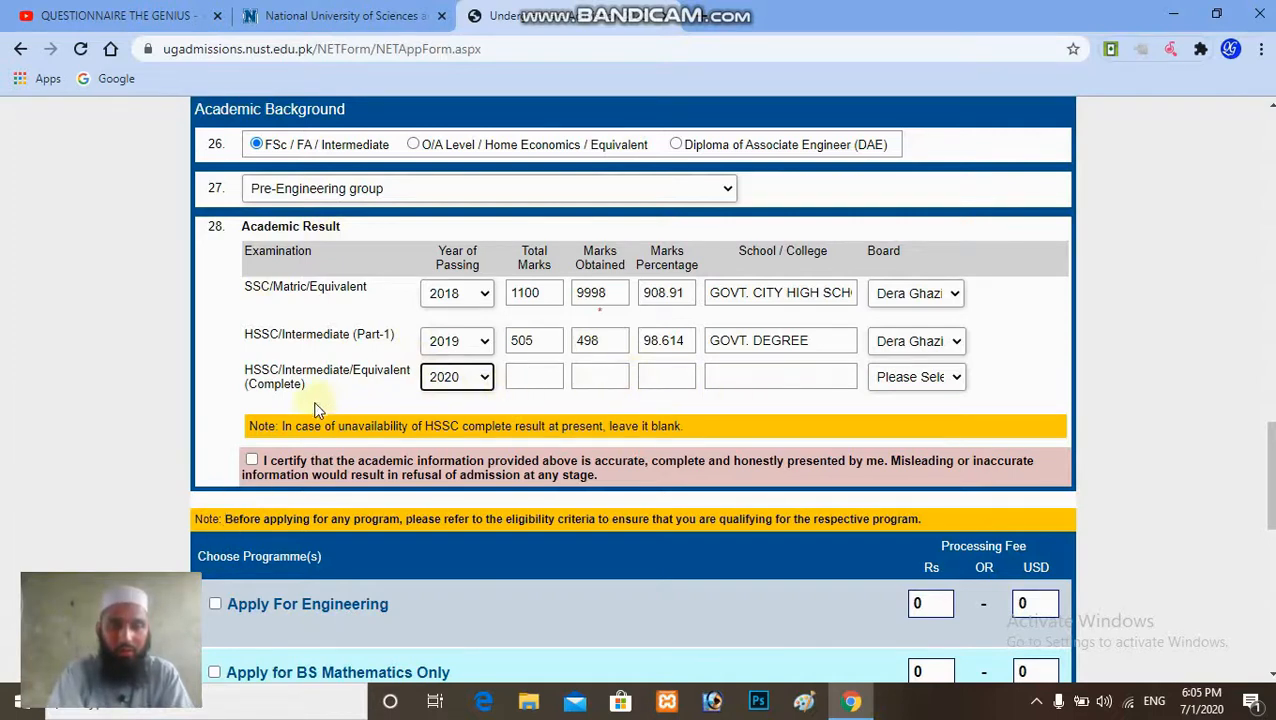
click(251, 461)
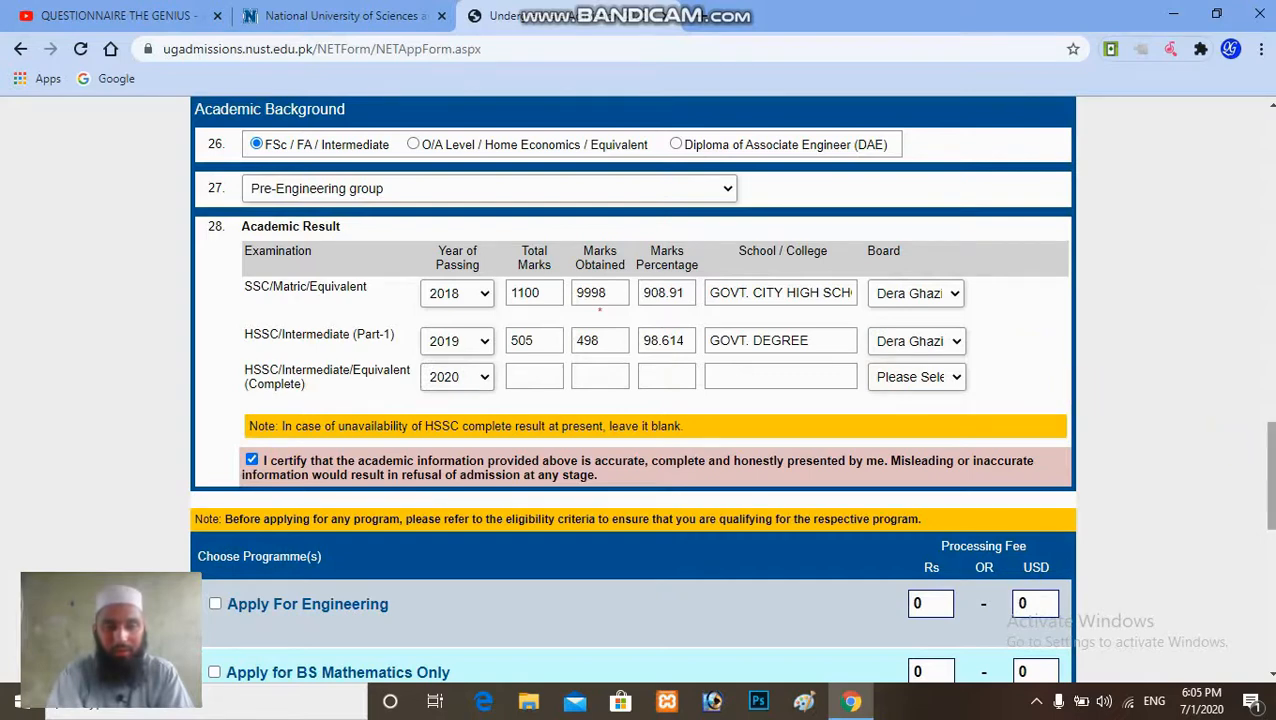
Apply for Engineering with 103 CIVIL ENGINEERING (SCEE, Islamabad) as the first preference.
scroll(632, 390, down, 3)
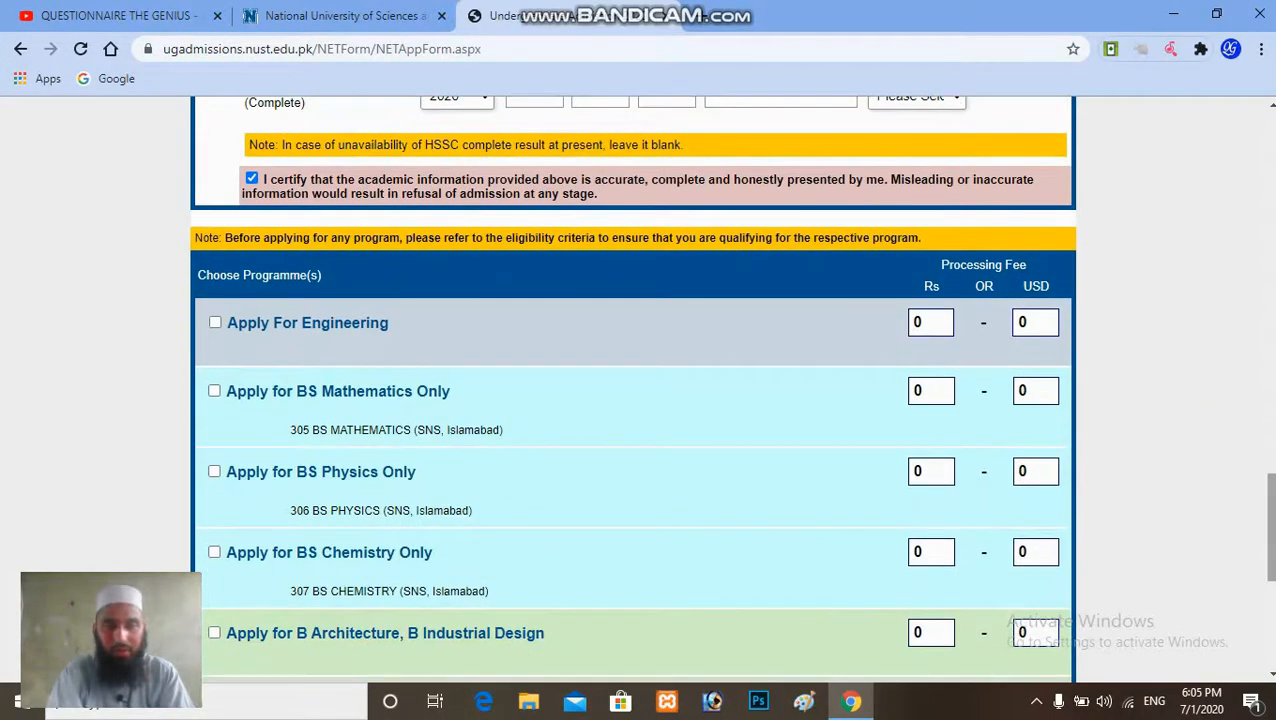
scroll(698, 382, down, 2)
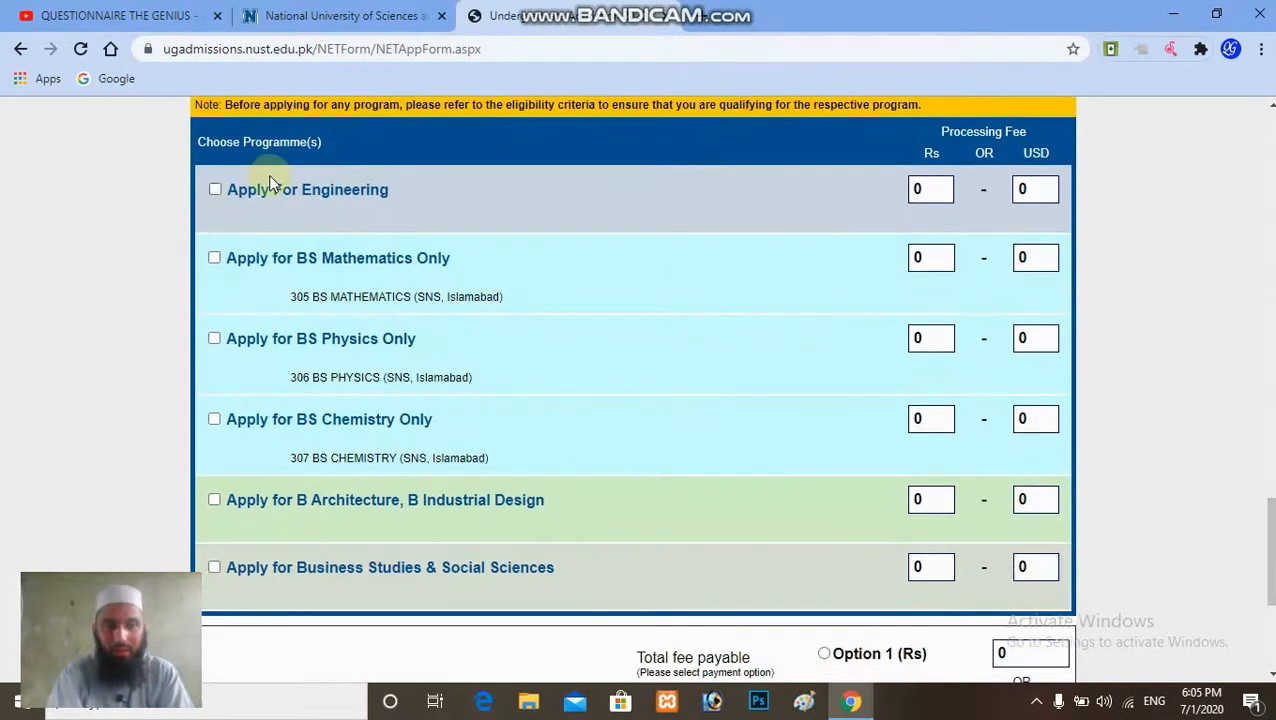
click(215, 191)
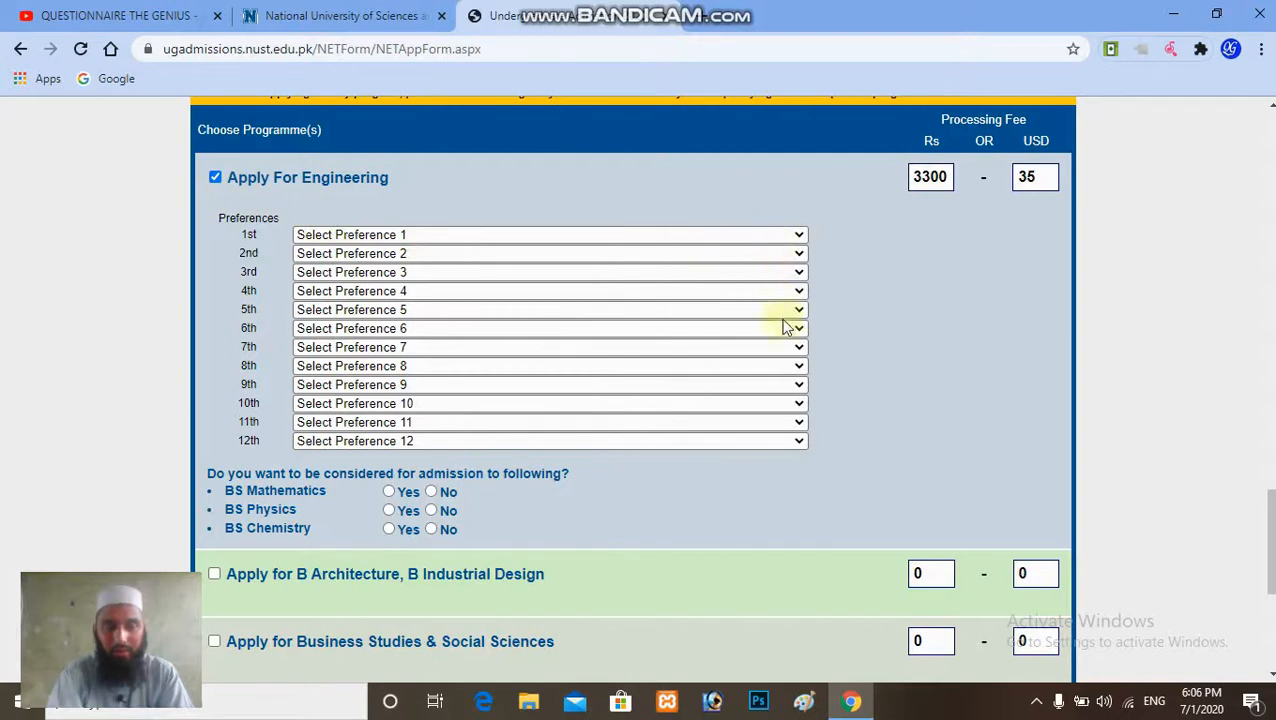
click(799, 236)
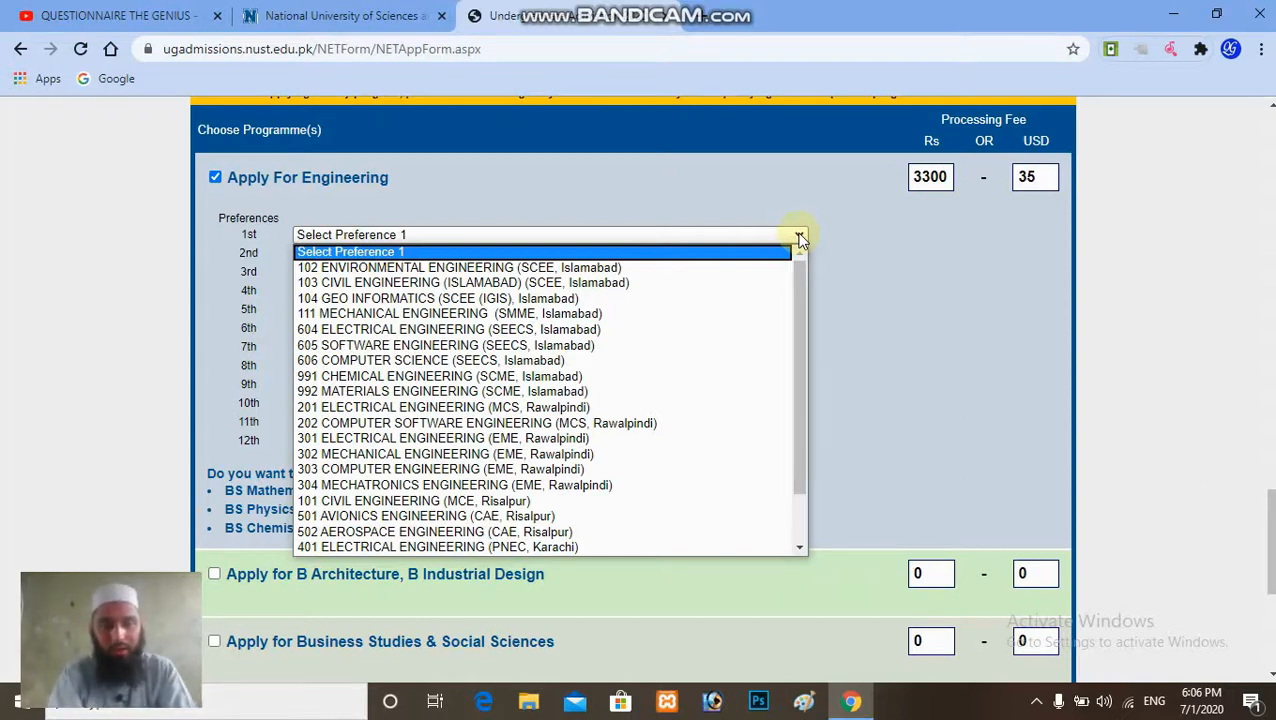
click(670, 282)
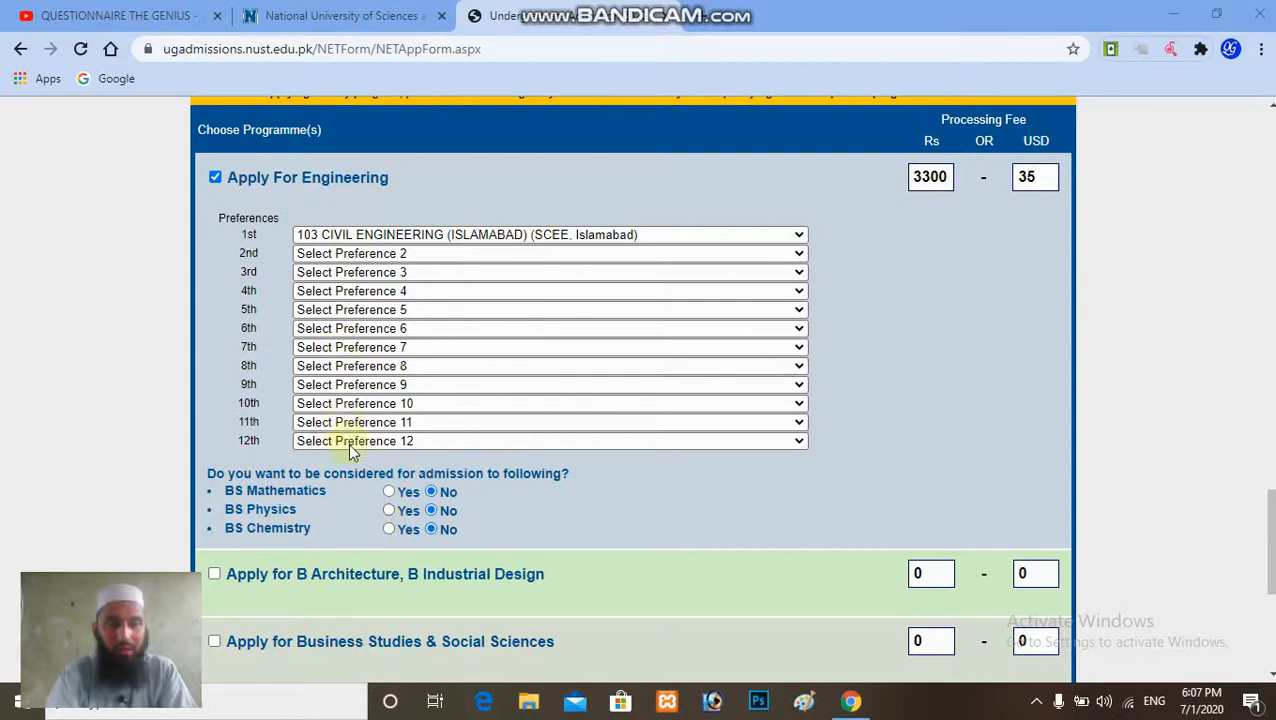
click(803, 446)
click(803, 446)
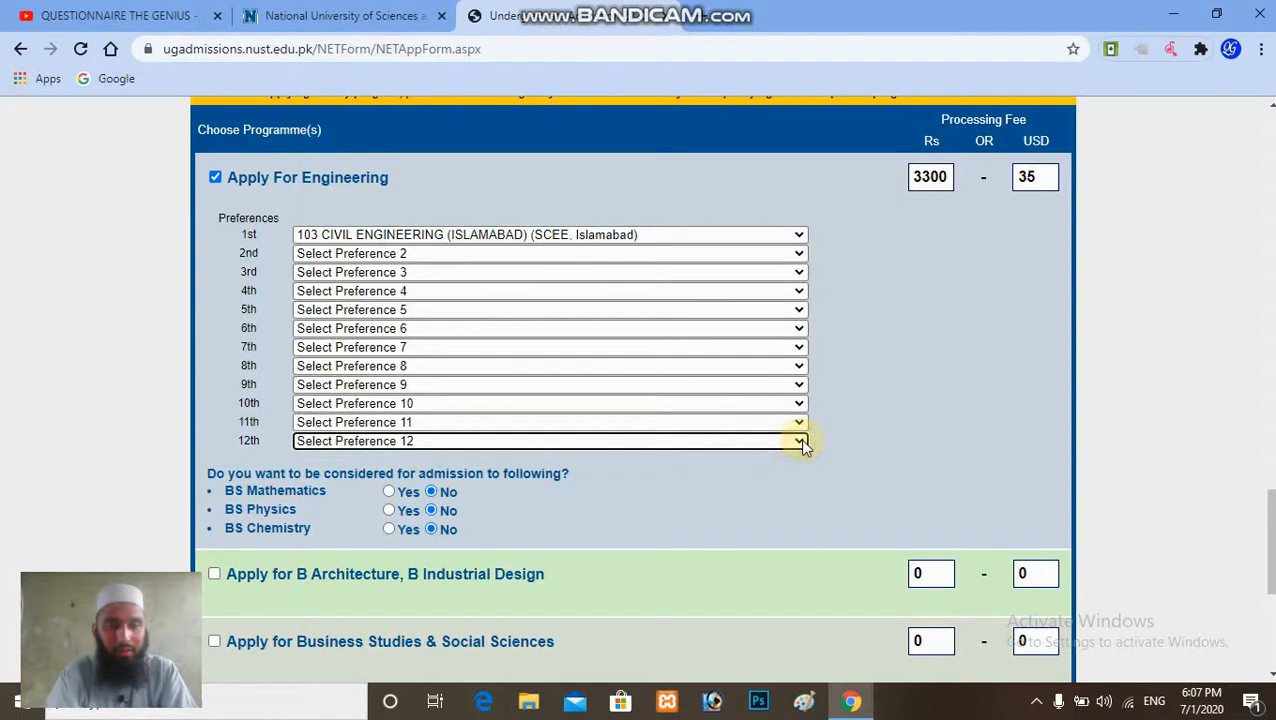
Answer Yes to being considered for admission to BS Mathematics, BS Physics and BS Chemistry.
click(386, 490)
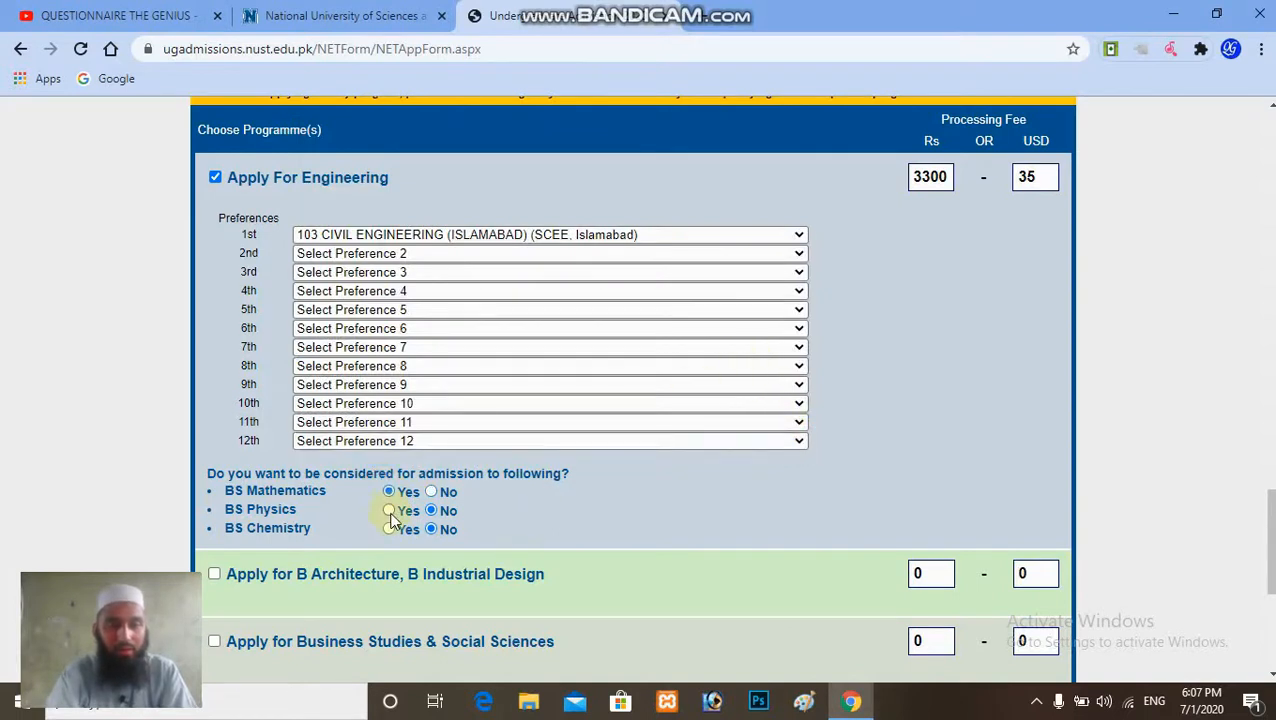
click(389, 511)
click(389, 529)
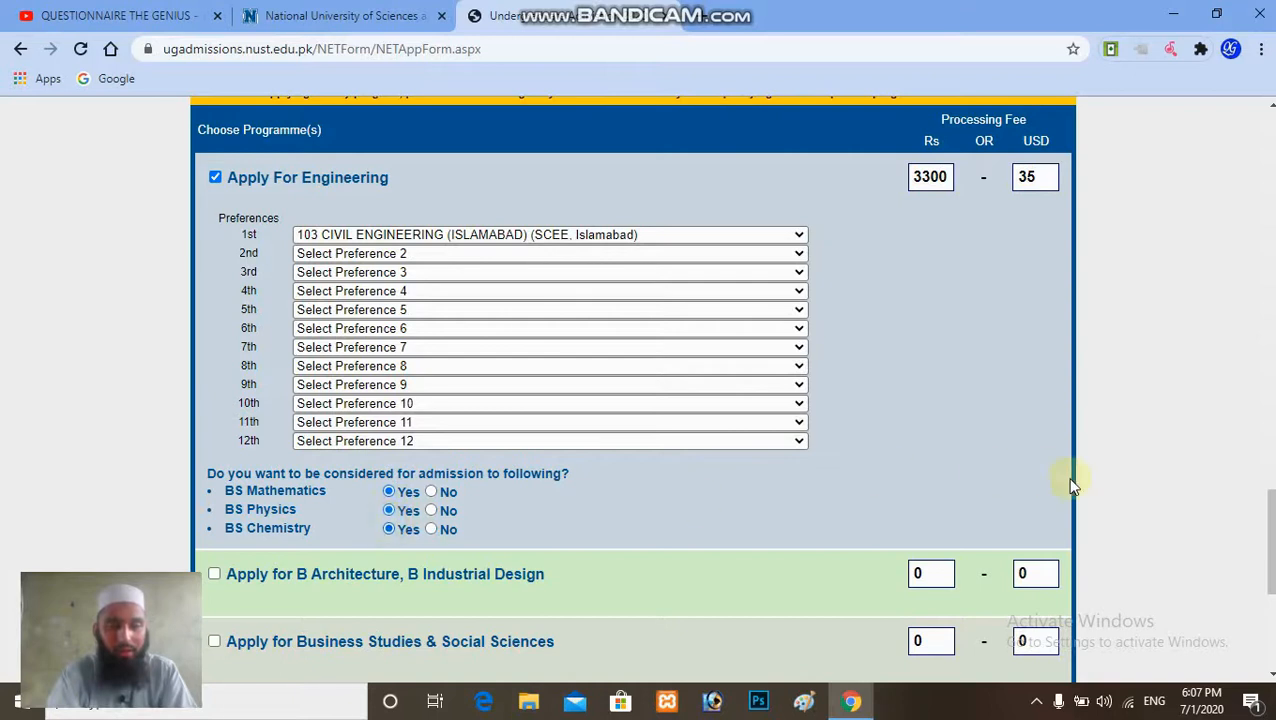
Choose Option 2 (USD) as the payment option for the total fee payable, after trying Option 1 (Rs).
scroll(632, 388, down, 3)
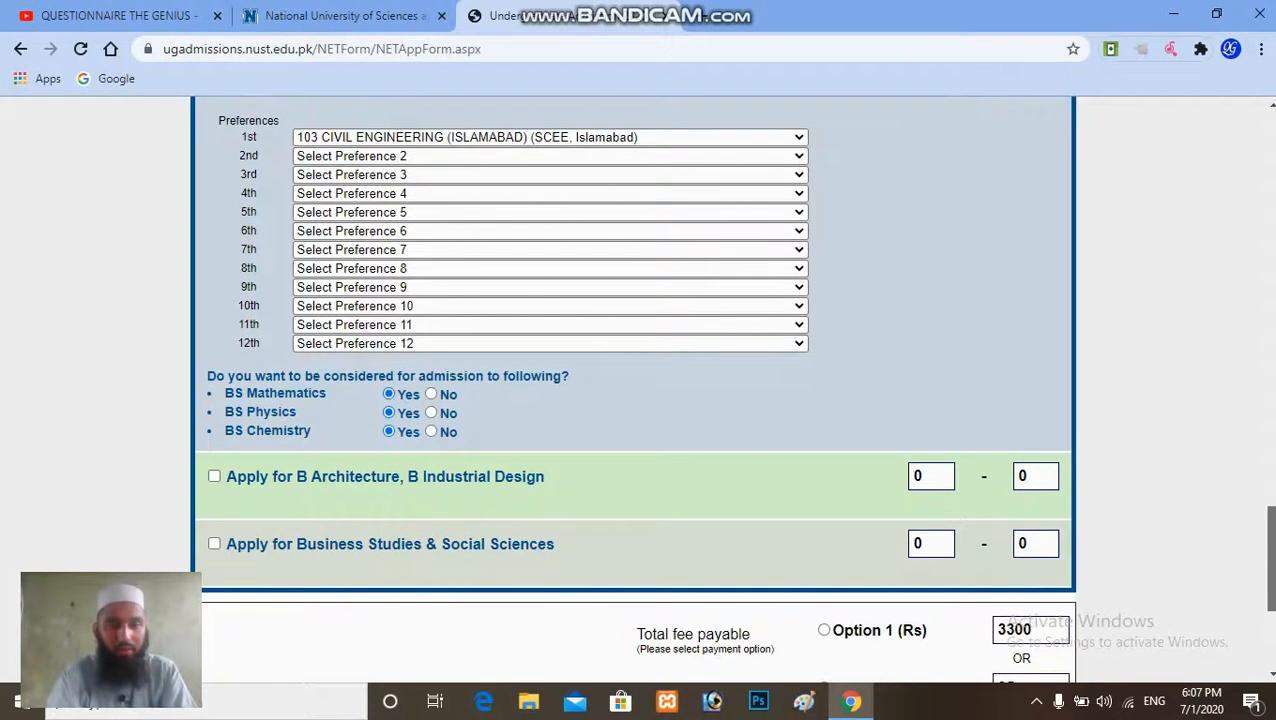
scroll(632, 388, down, 3)
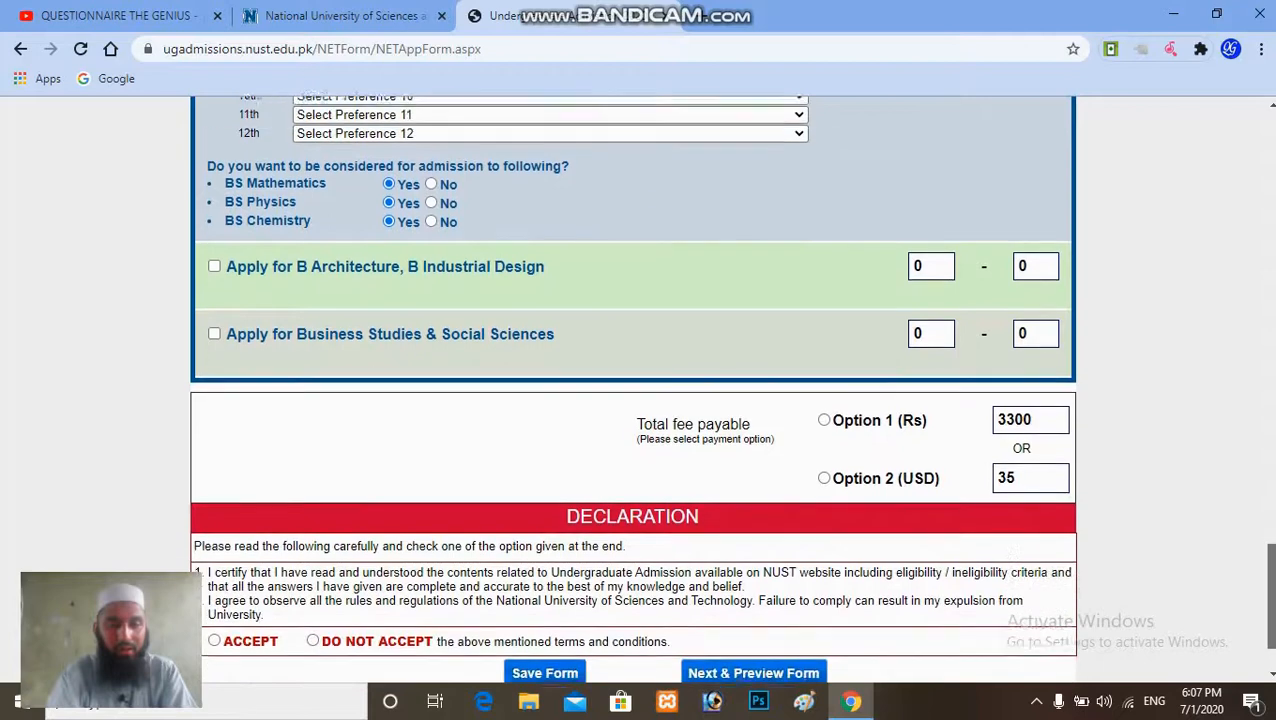
scroll(618, 548, down, 1)
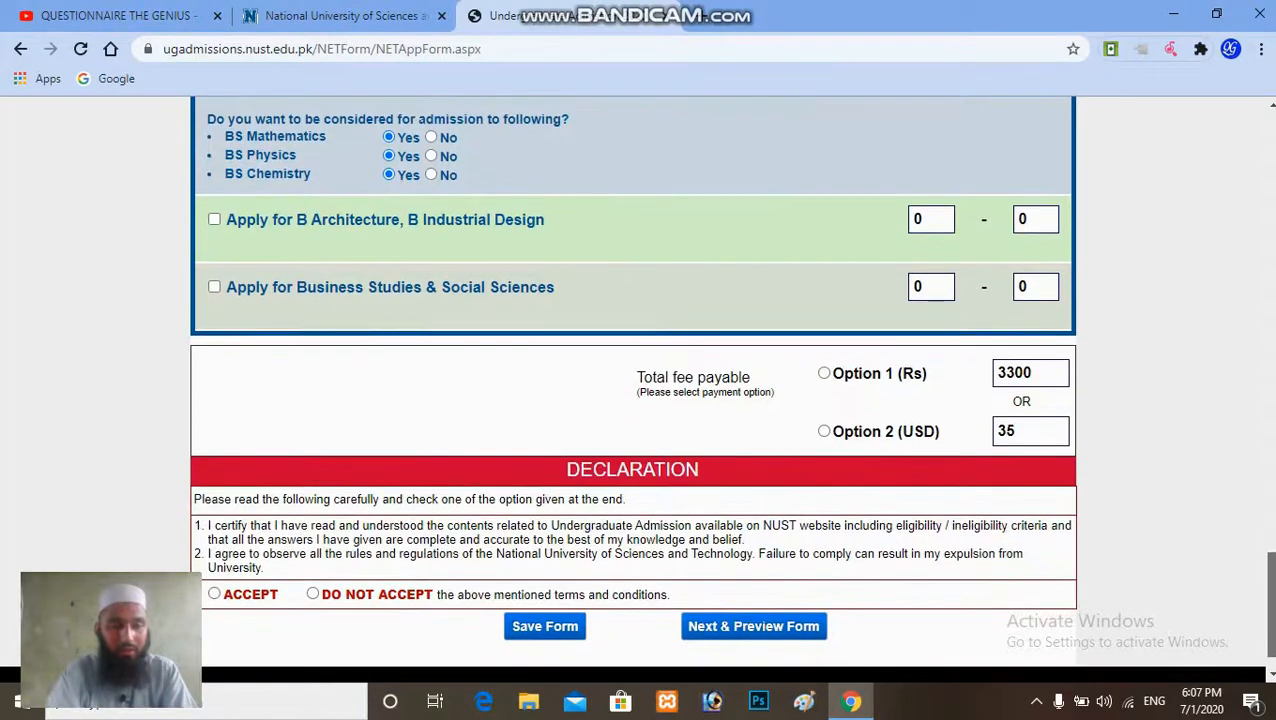
scroll(522, 584, down, 1)
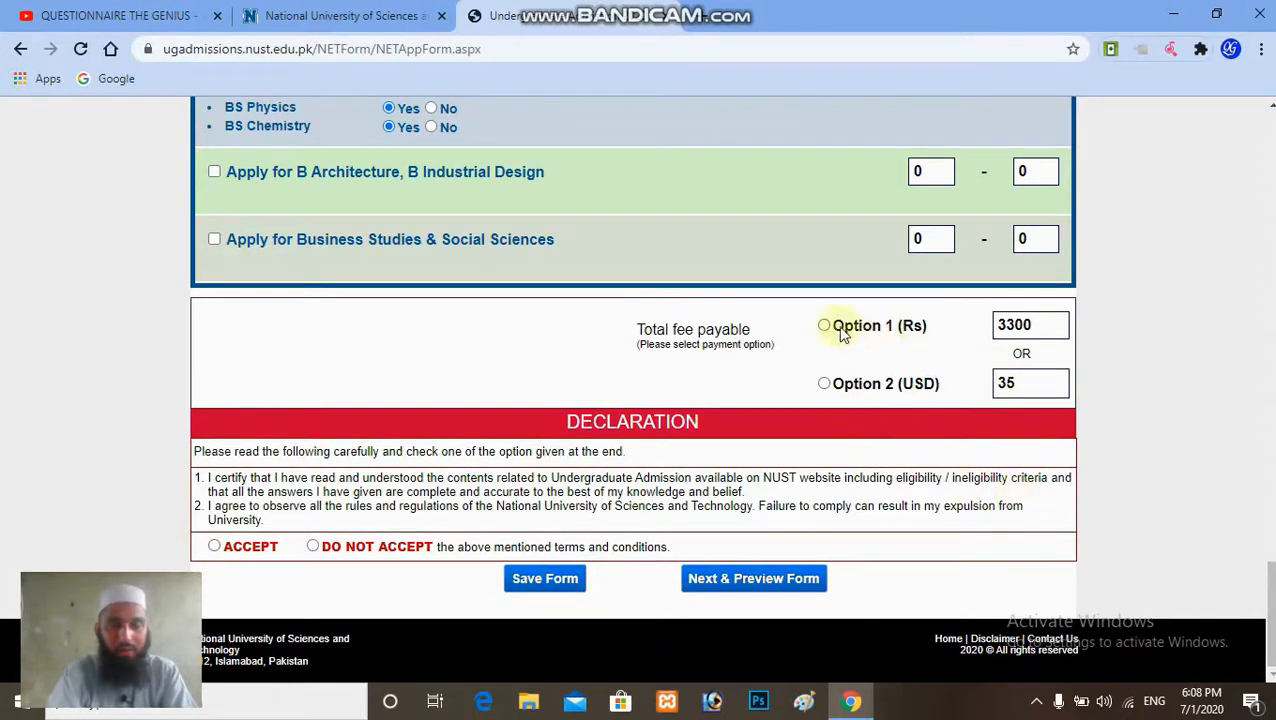
click(824, 385)
click(824, 327)
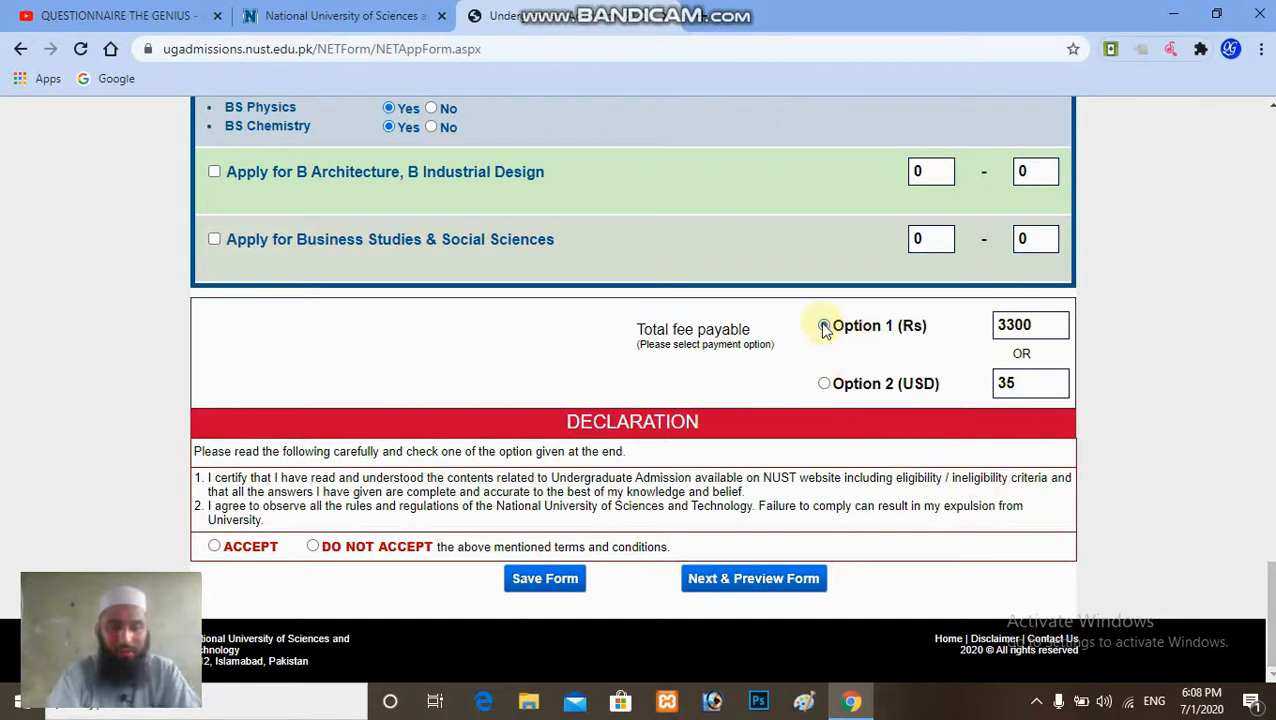
click(824, 431)
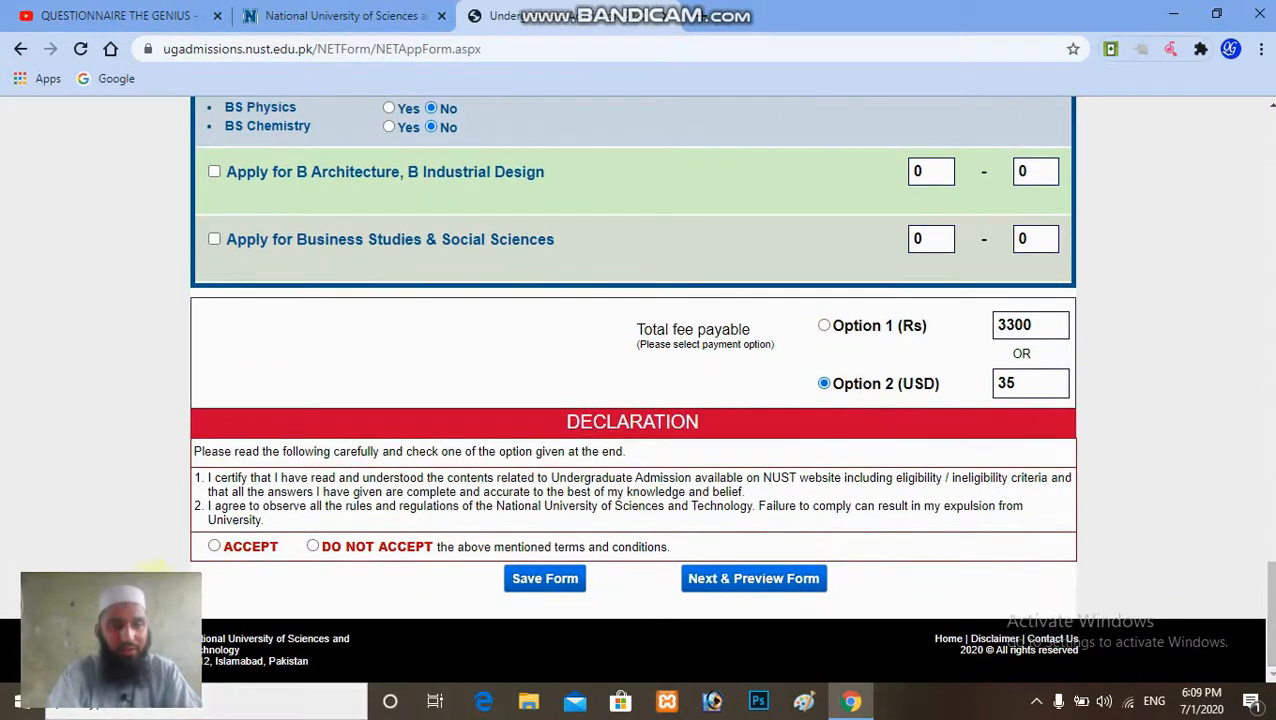
Accept the declaration's terms and conditions and review the application form in its preview, down to the chosen programmes.
click(212, 549)
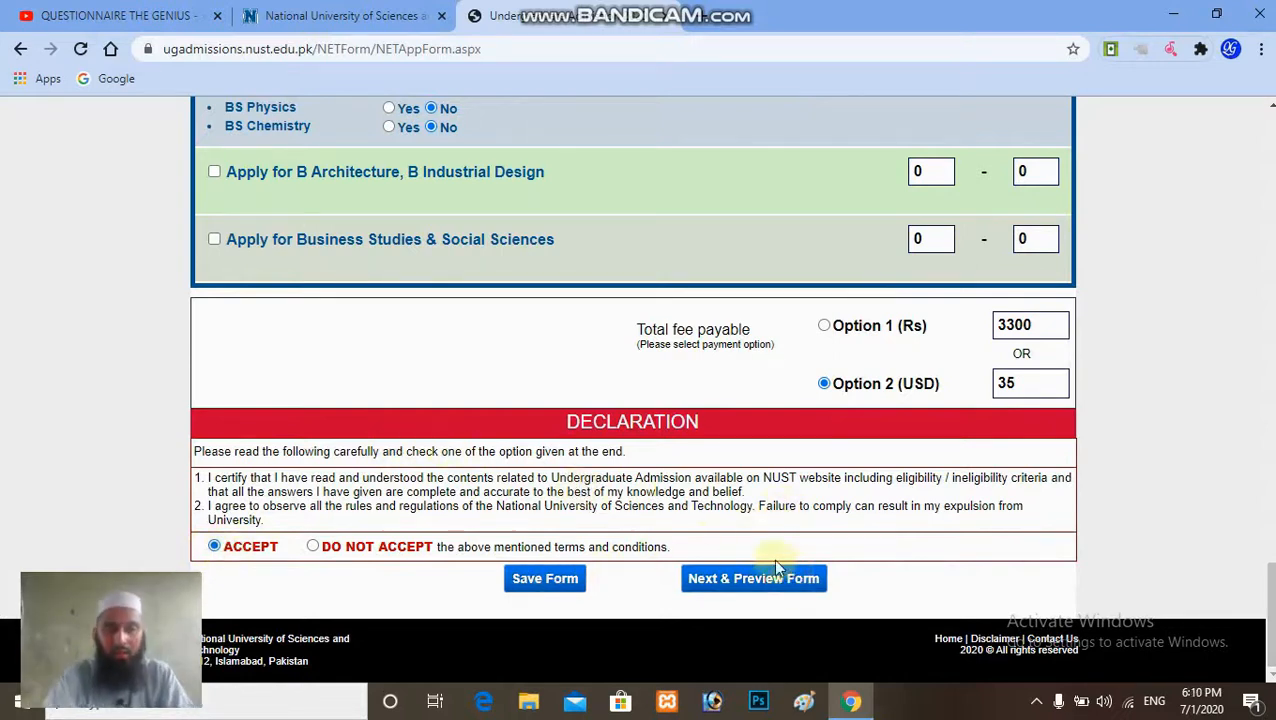
click(768, 590)
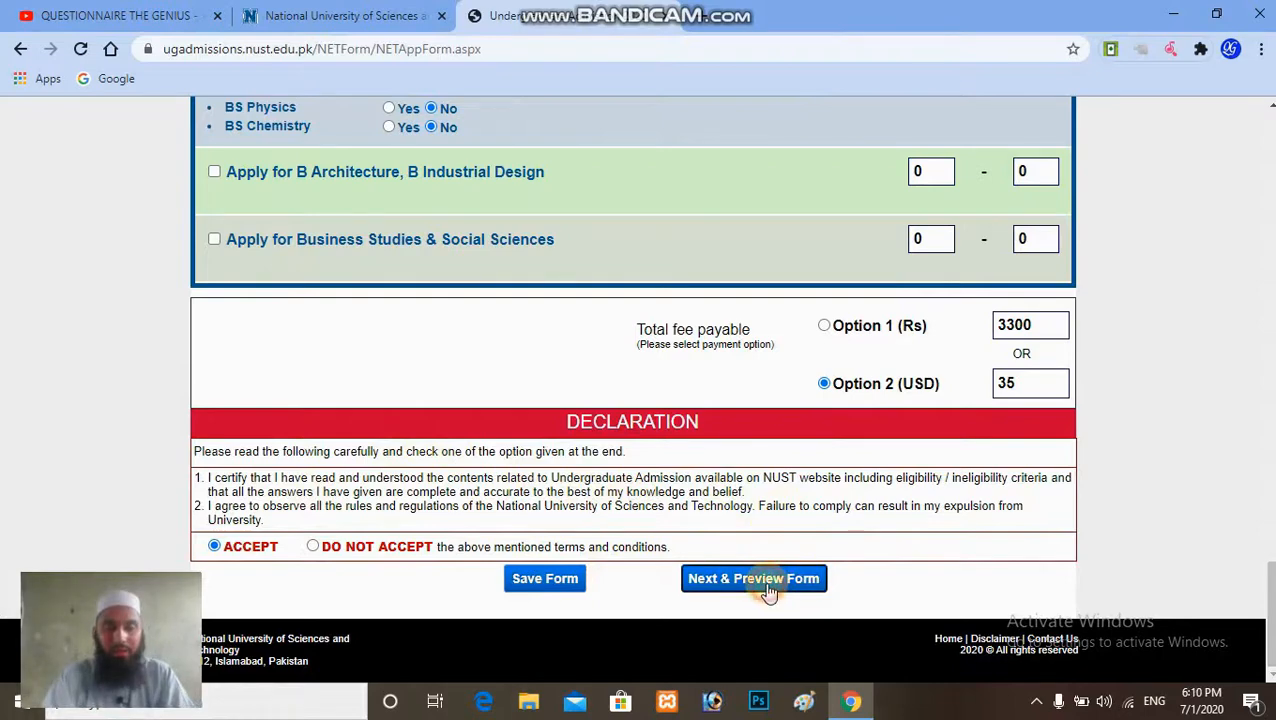
scroll(638, 400, down, 6)
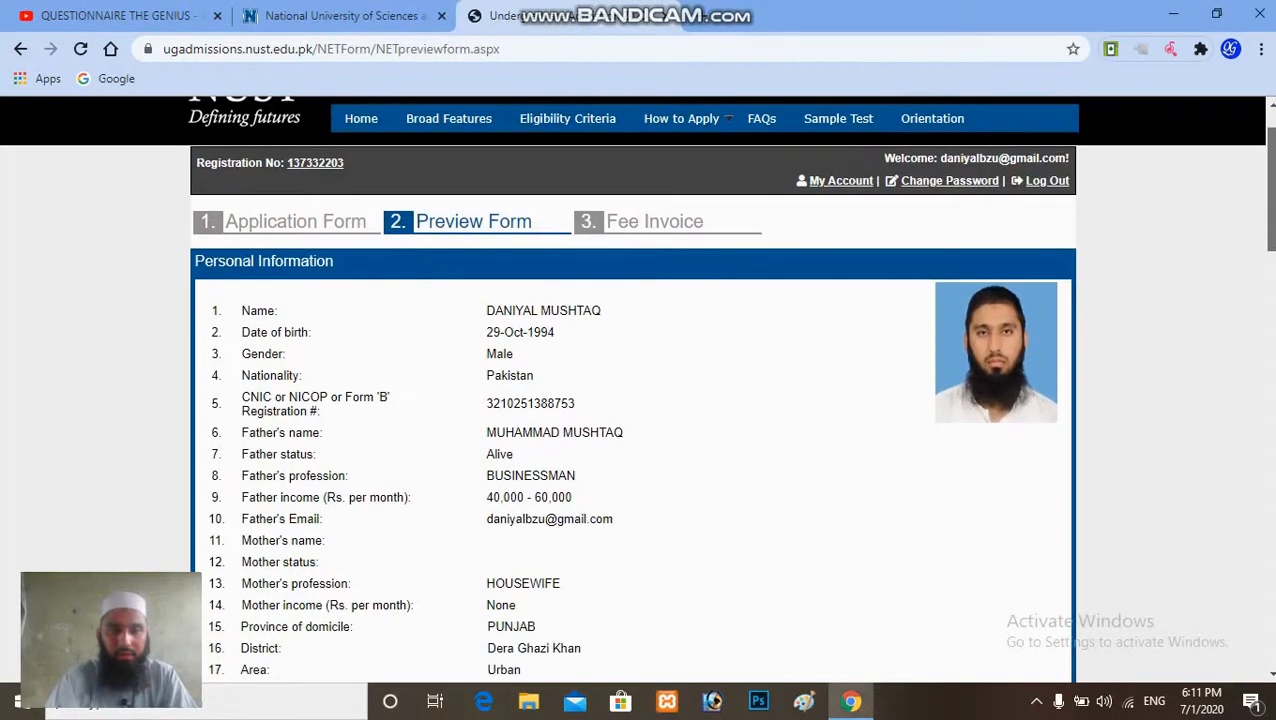
scroll(638, 390, down, 6)
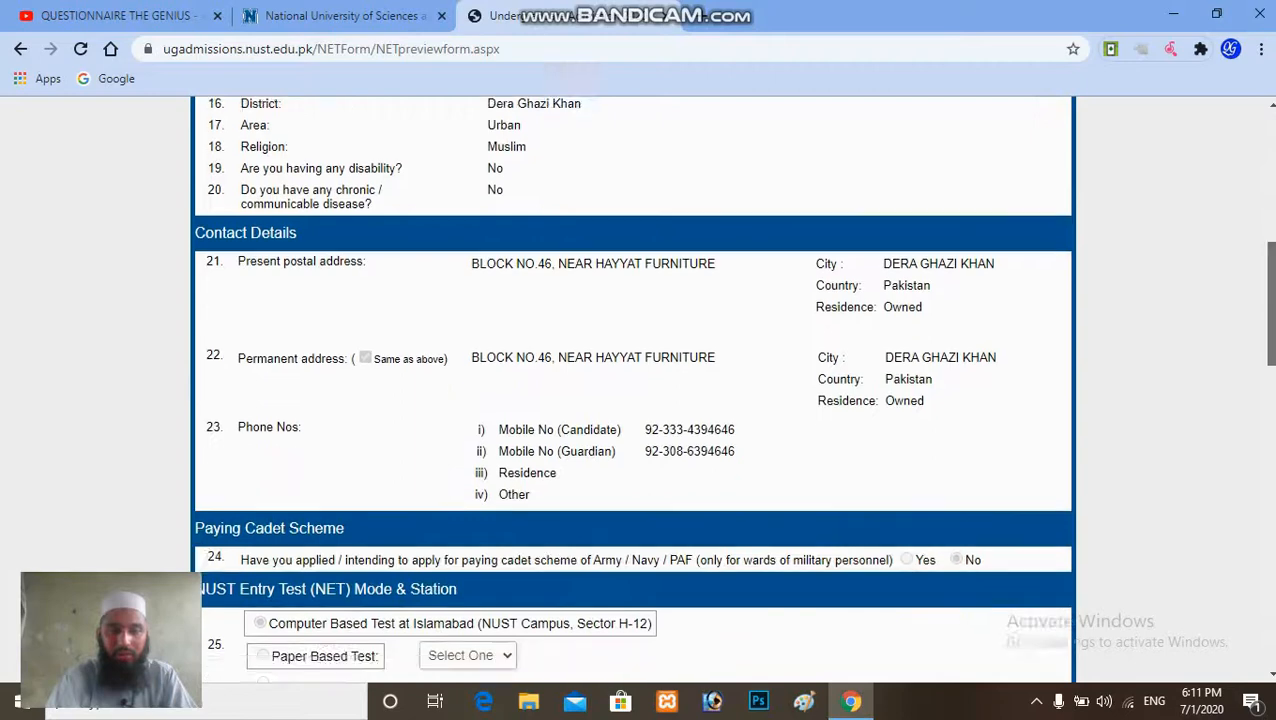
scroll(632, 390, down, 6)
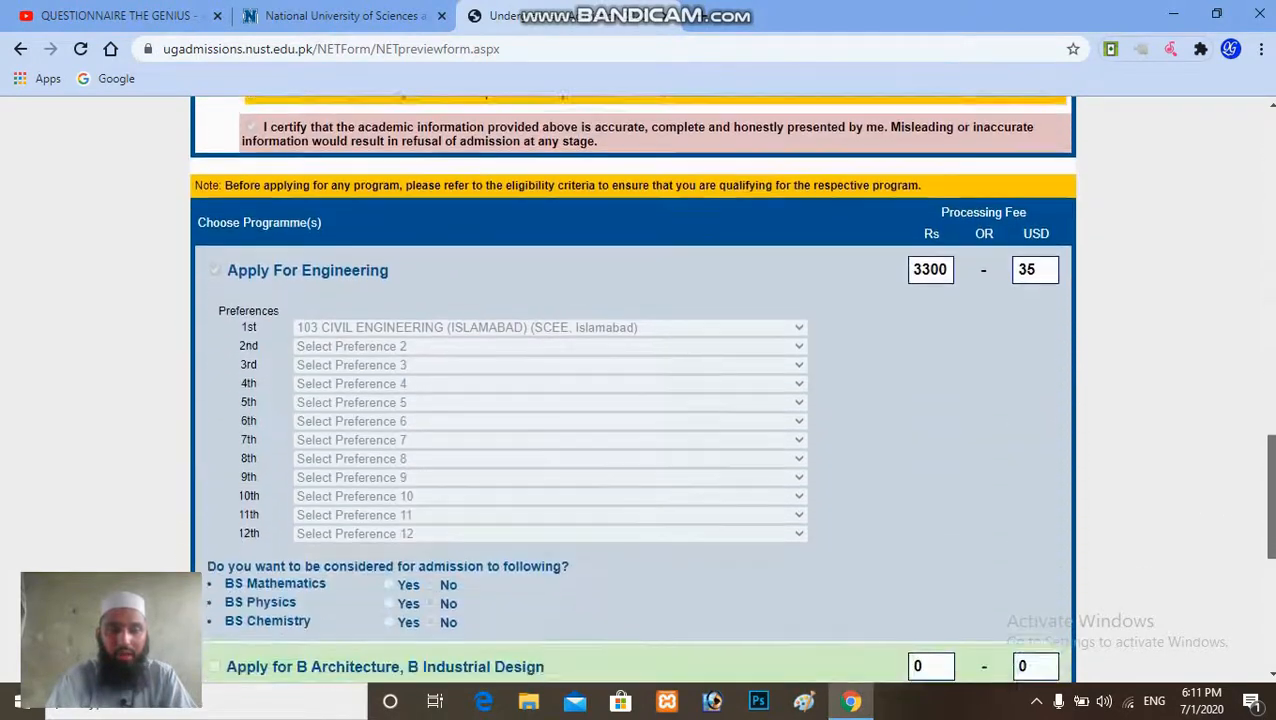
scroll(632, 390, down, 2)
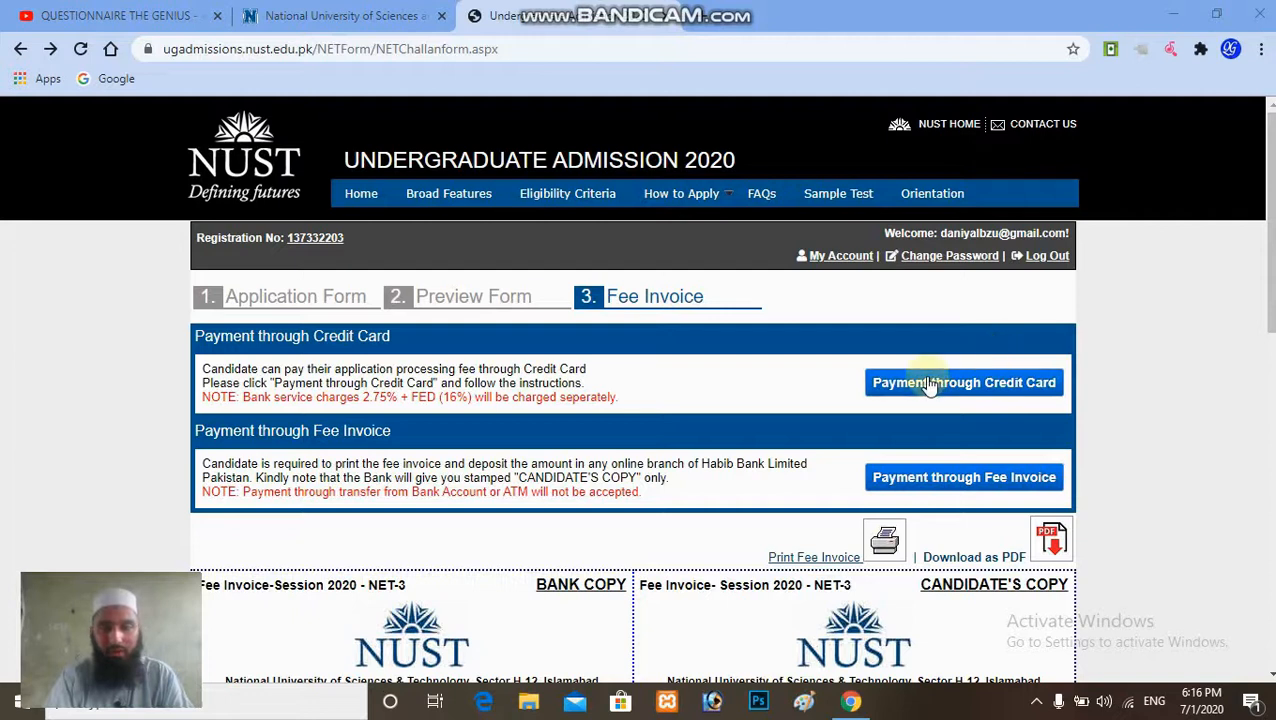
Examine the credit card payment form, including its cardholder fields and declaration, and return to the fee invoice.
click(1012, 389)
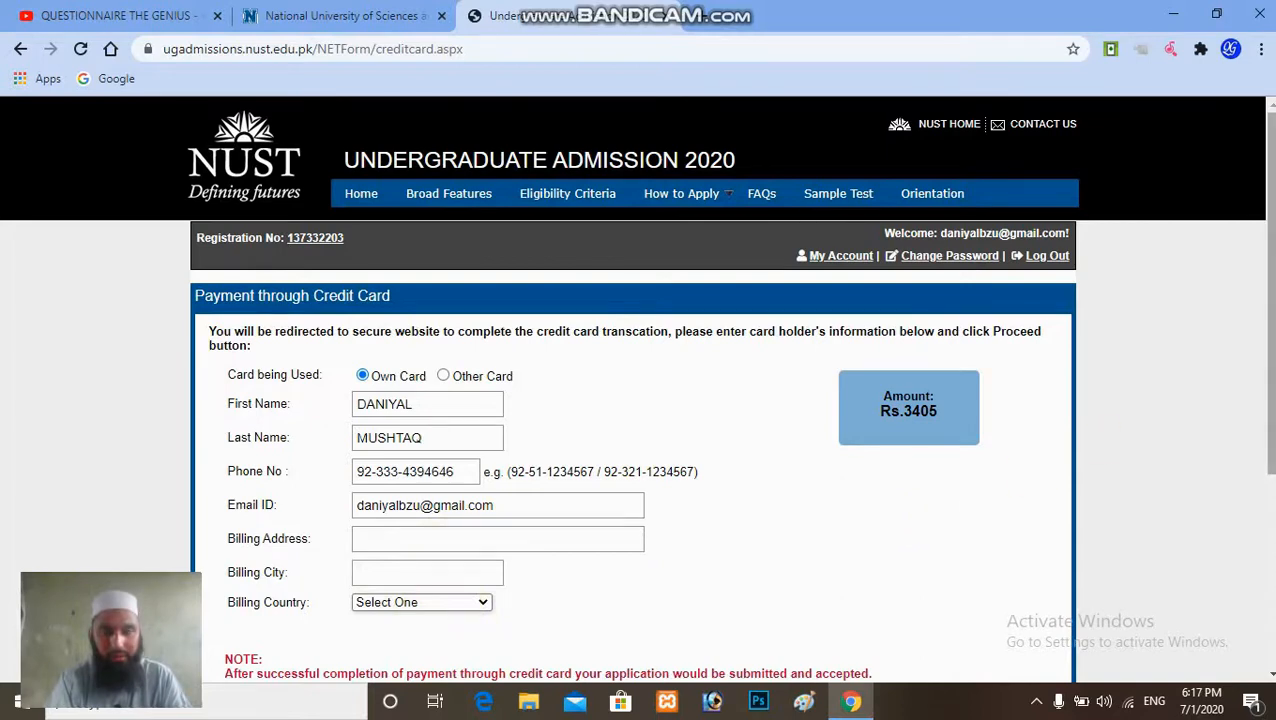
scroll(937, 517, down, 2)
scroll(937, 517, down, 1)
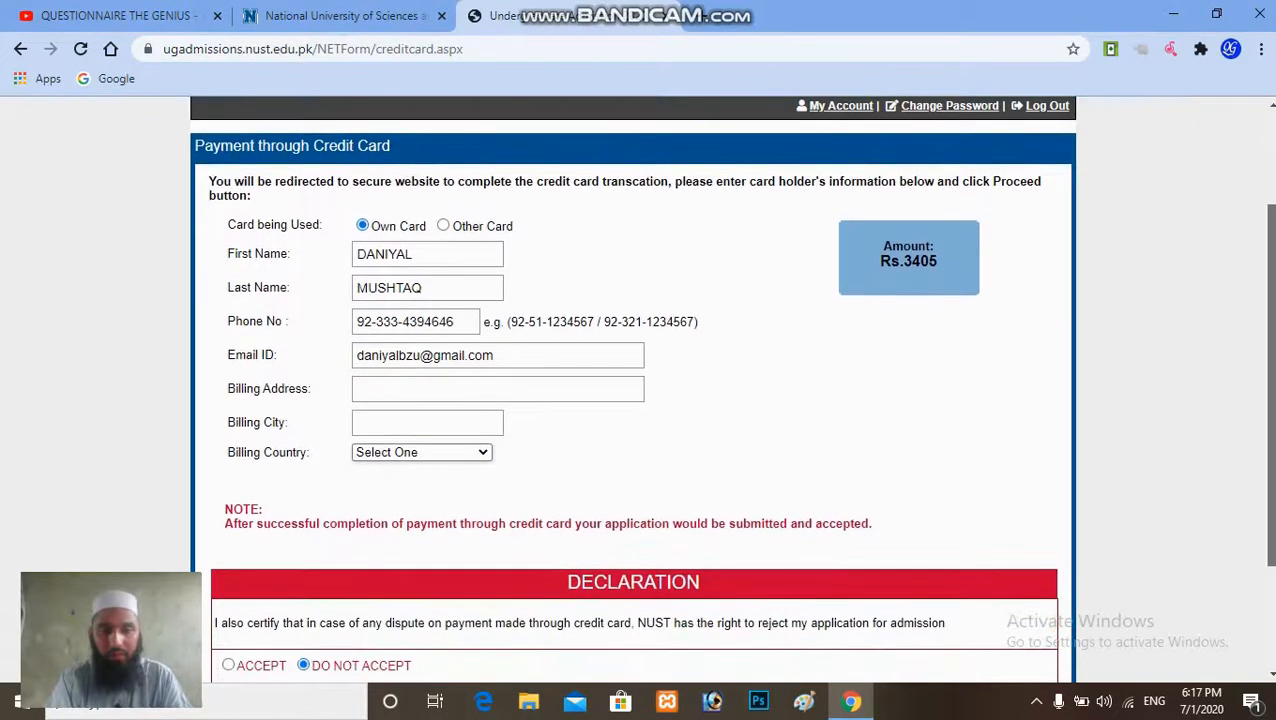
scroll(937, 517, down, 1)
scroll(893, 245, down, 1)
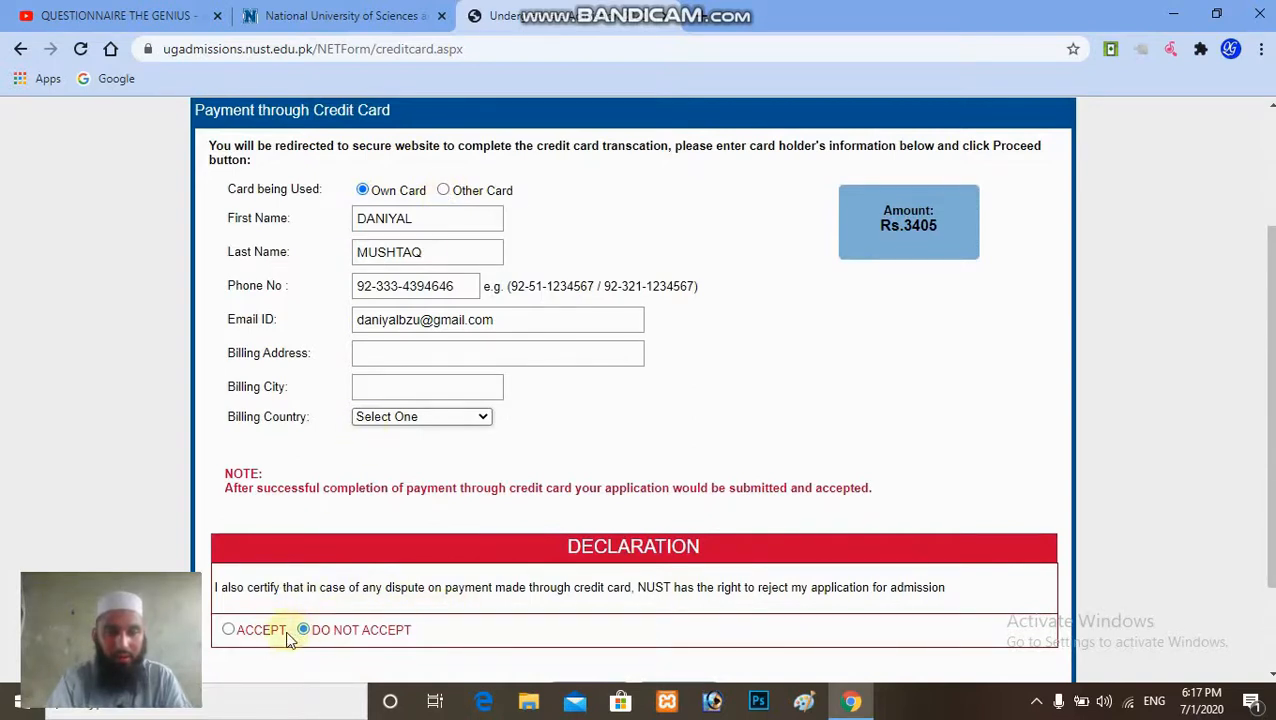
scroll(660, 590, down, 2)
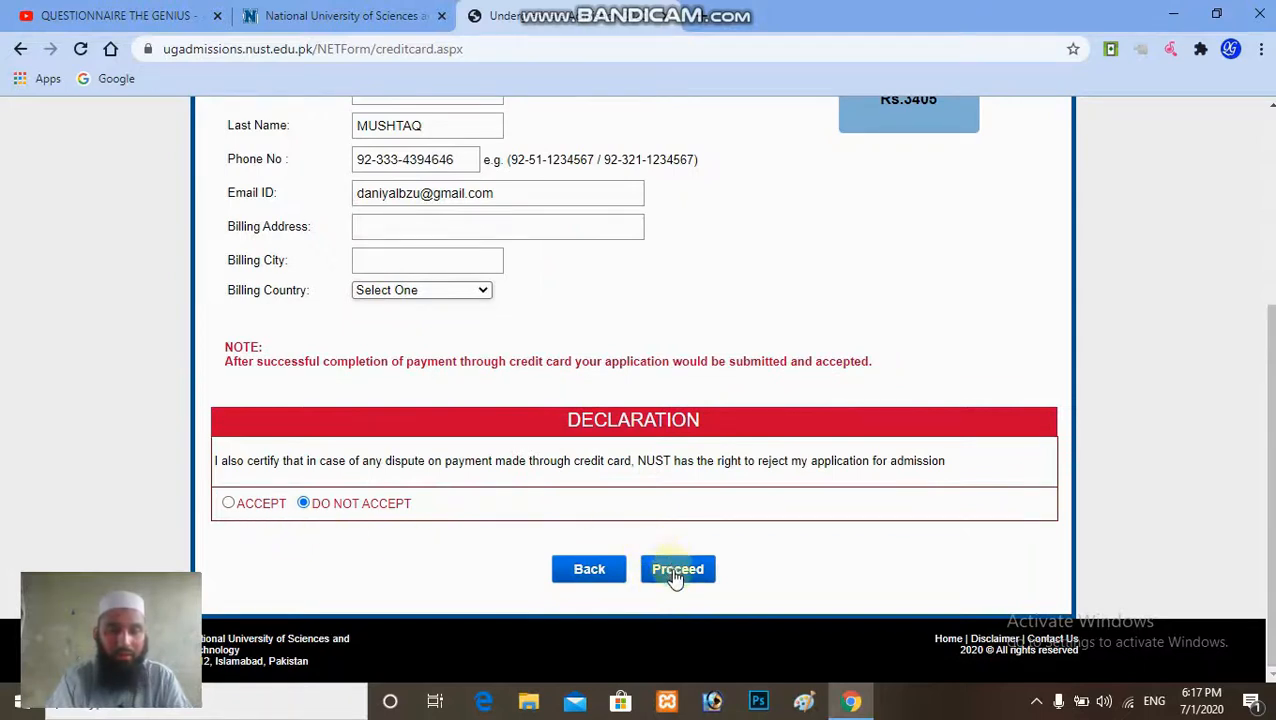
click(19, 50)
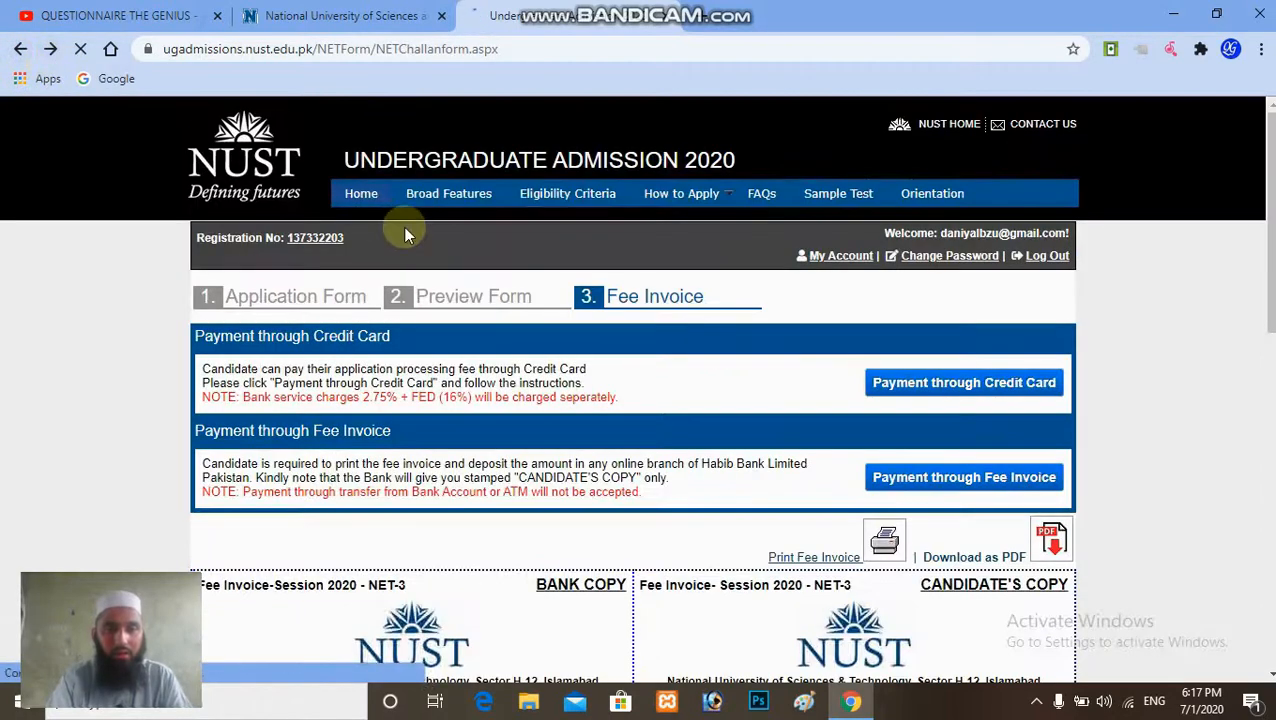
Review the fee invoice's bank and candidate copies, down to the survey and final submission sections.
drag(1270, 299, 1270, 363)
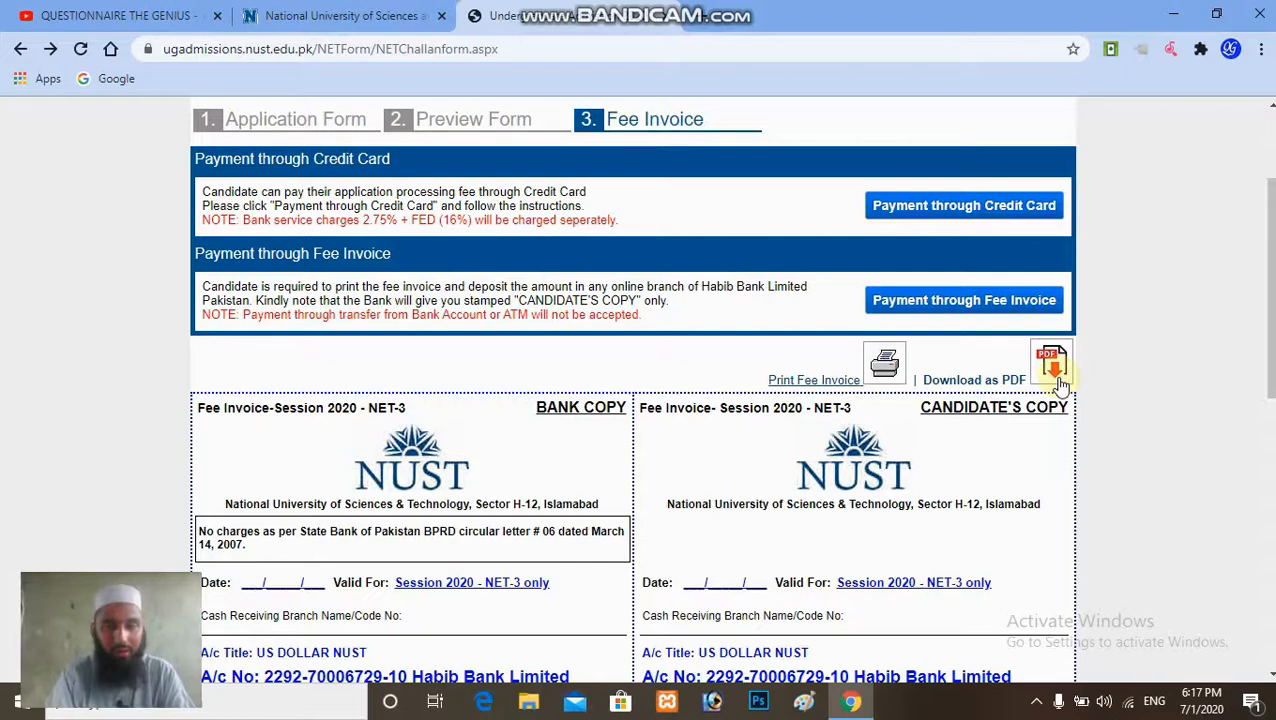
scroll(1060, 383, down, 5)
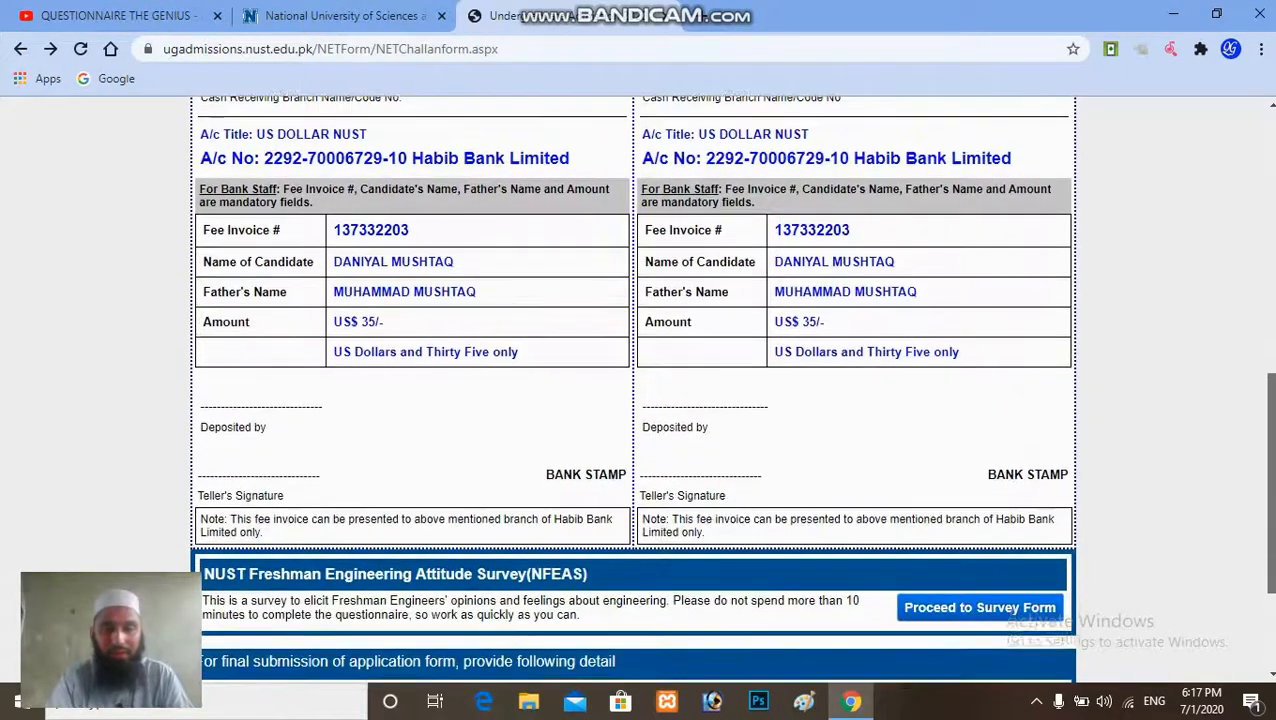
scroll(630, 390, down, 2)
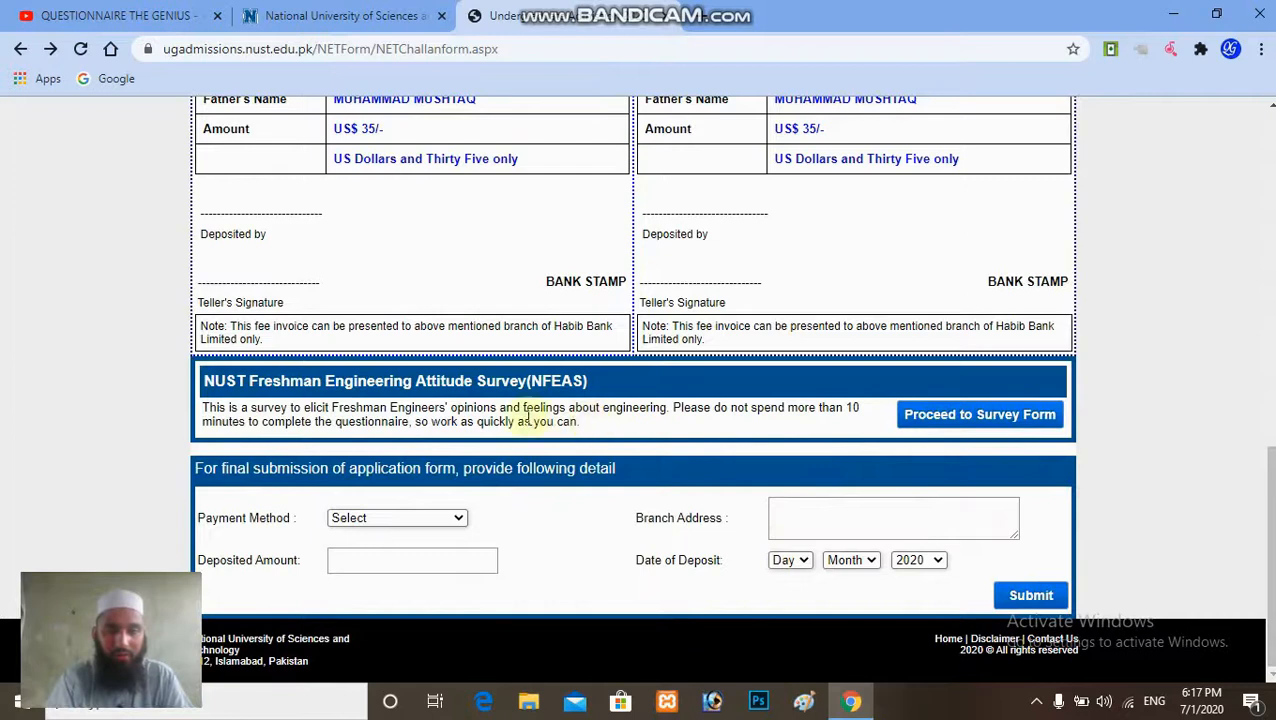
Look through the NUST Freshman Engineering Attitude Survey from its demographics to its last statements, and return to the fee invoice.
click(975, 416)
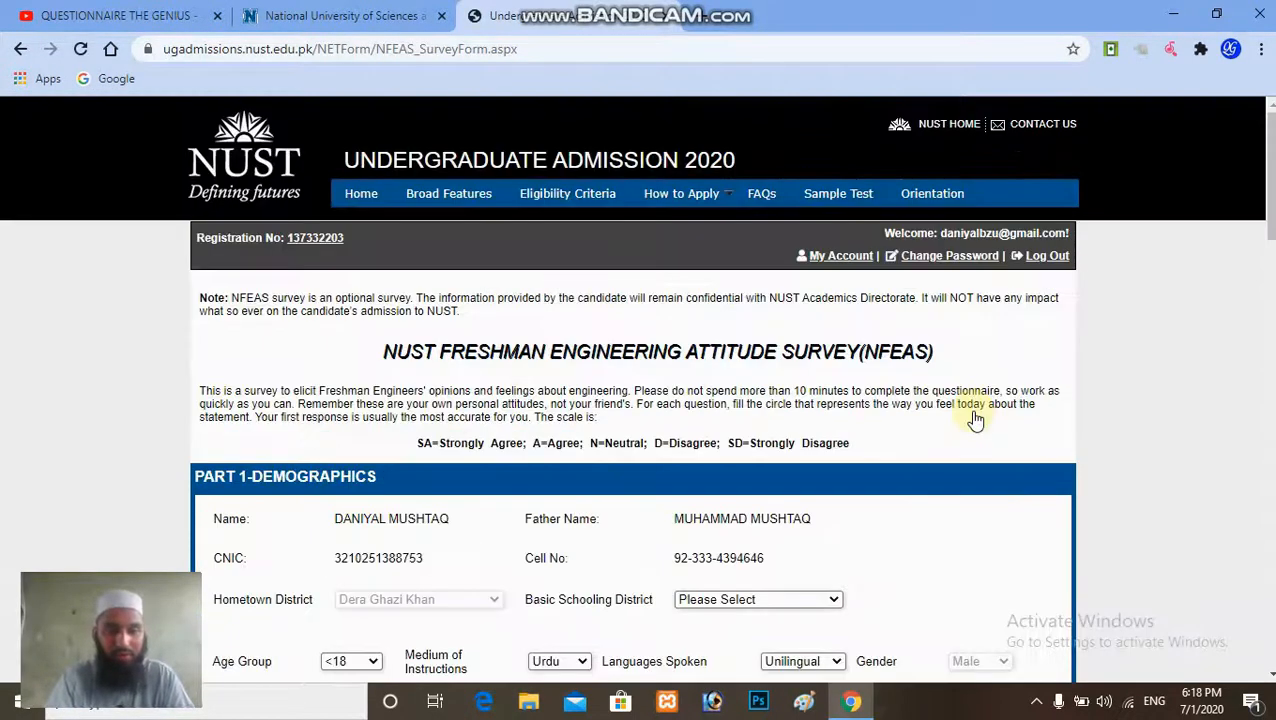
scroll(632, 390, down, 3)
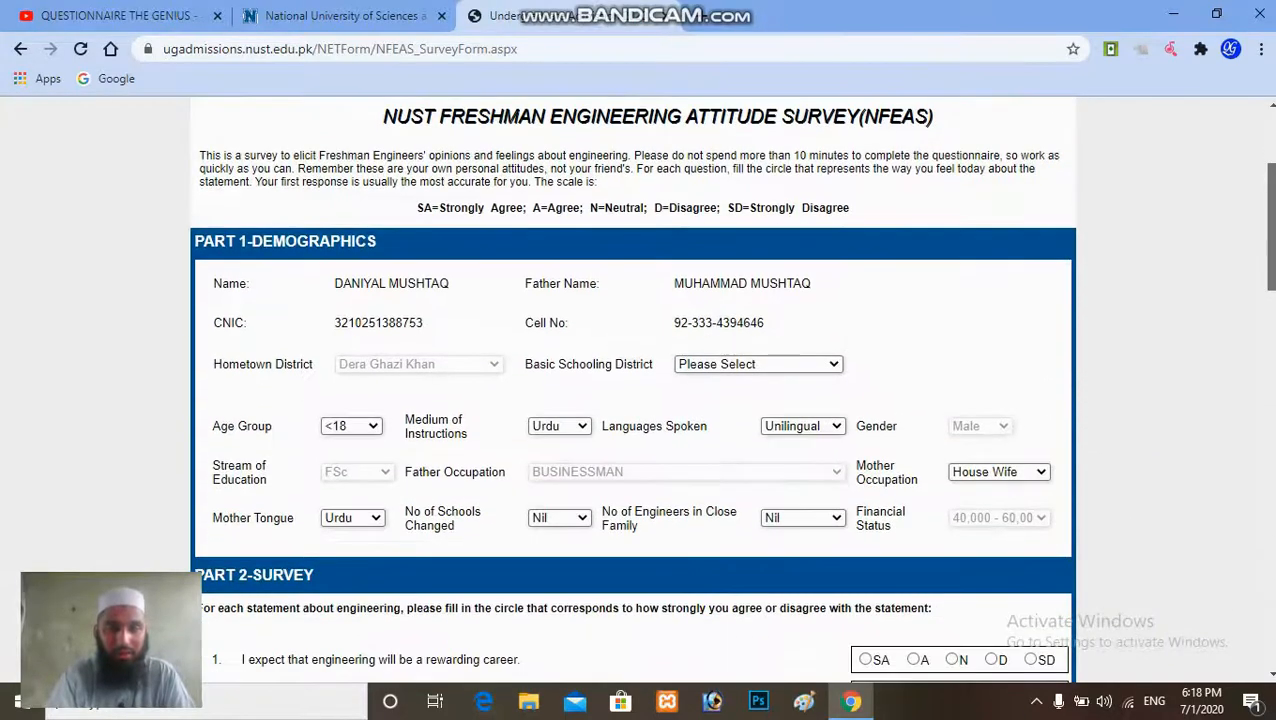
scroll(632, 390, down, 10)
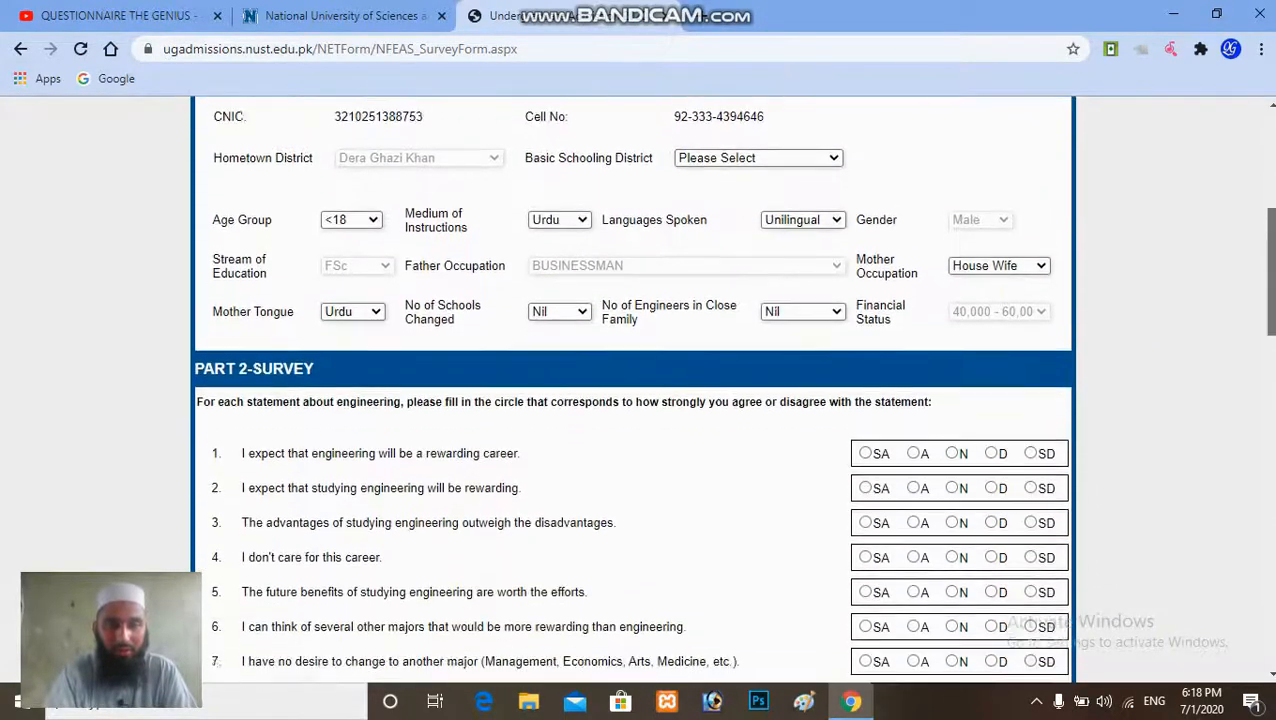
scroll(632, 390, down, 5)
scroll(632, 390, down, 2)
scroll(632, 390, up, 18)
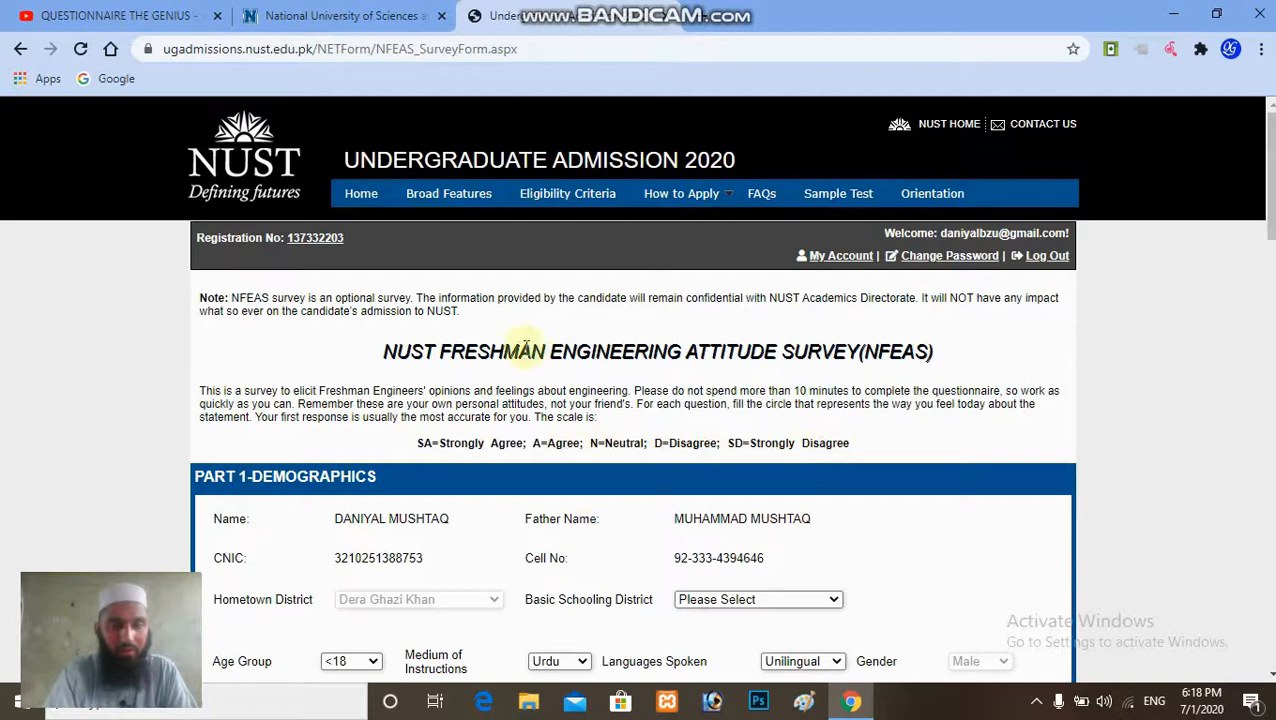
drag(1270, 140, 1264, 678)
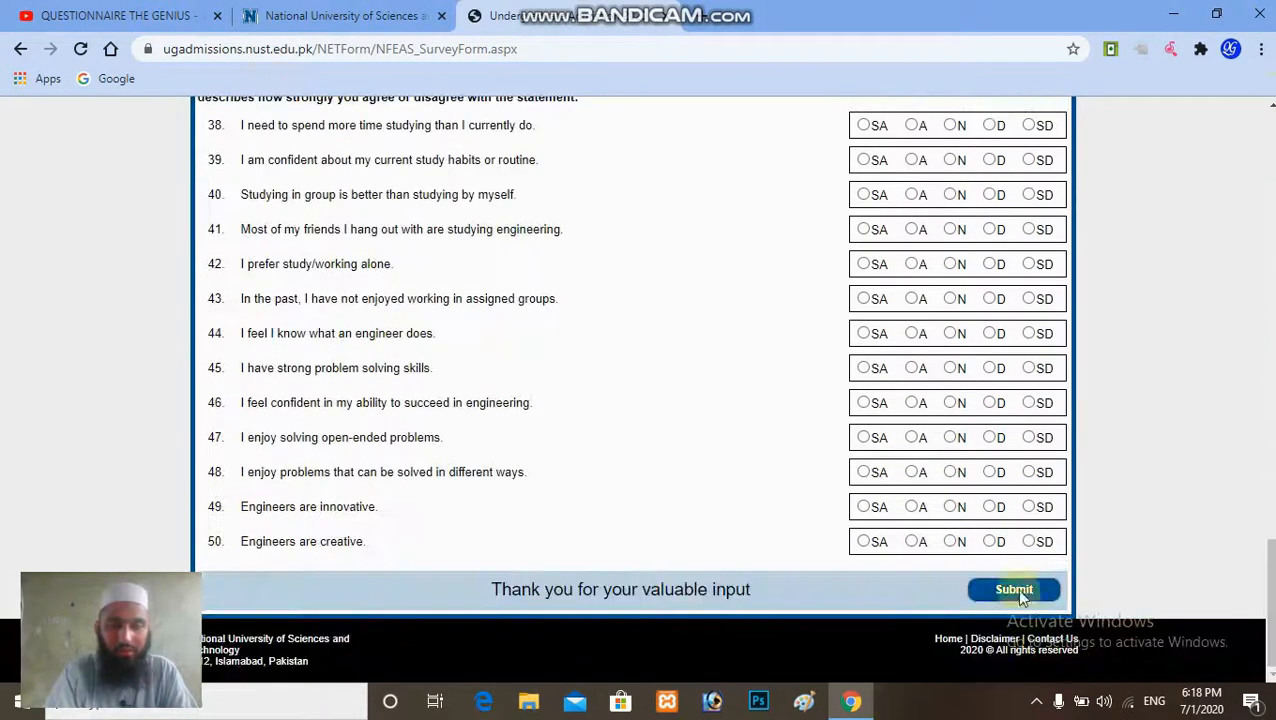
click(21, 49)
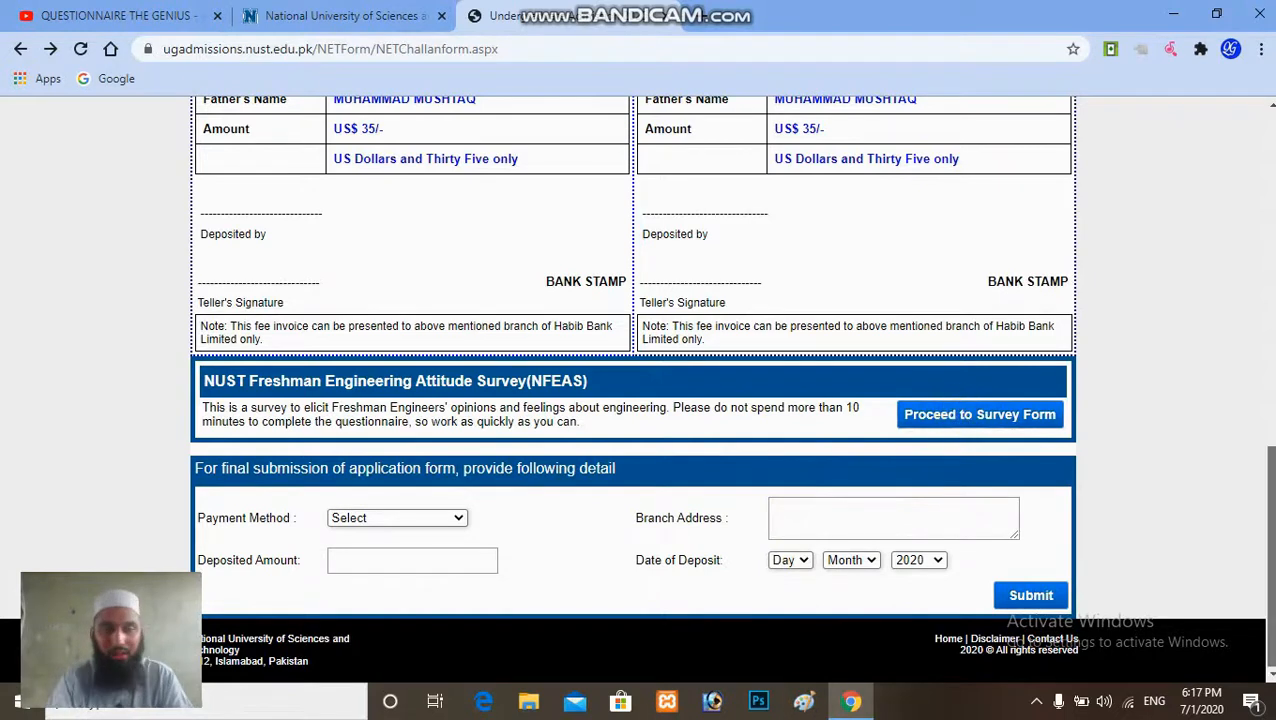
click(955, 415)
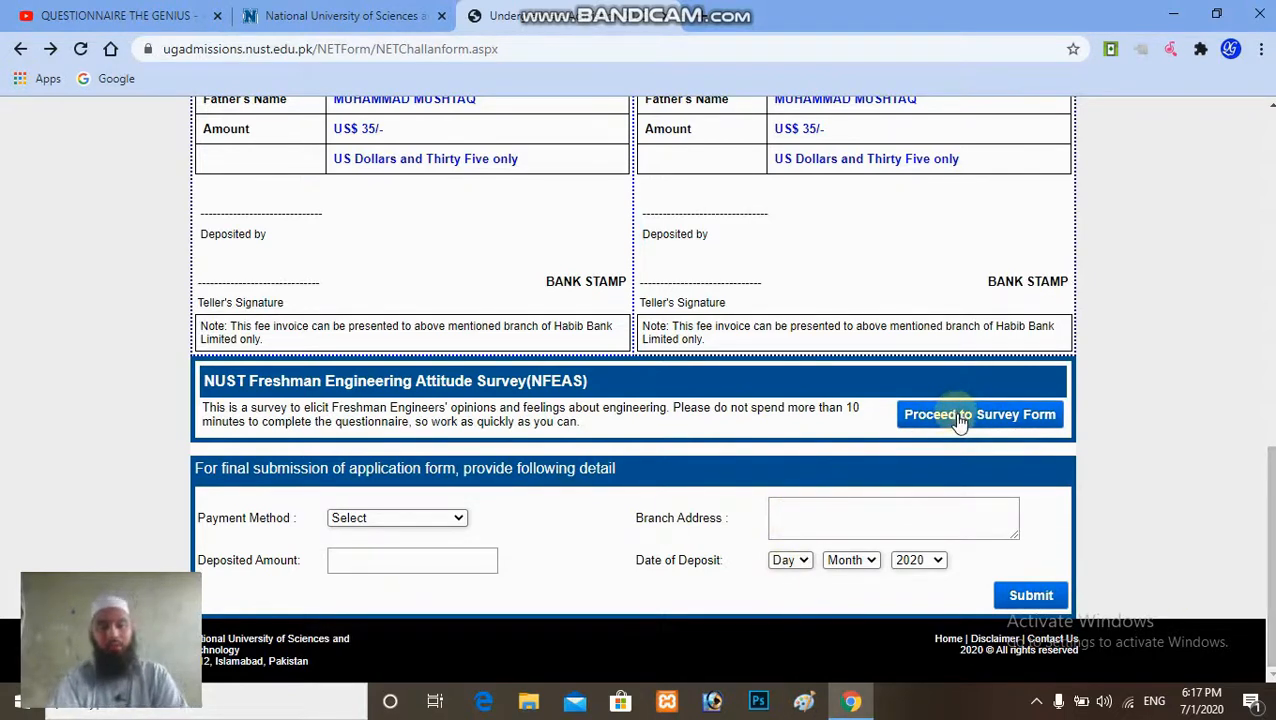